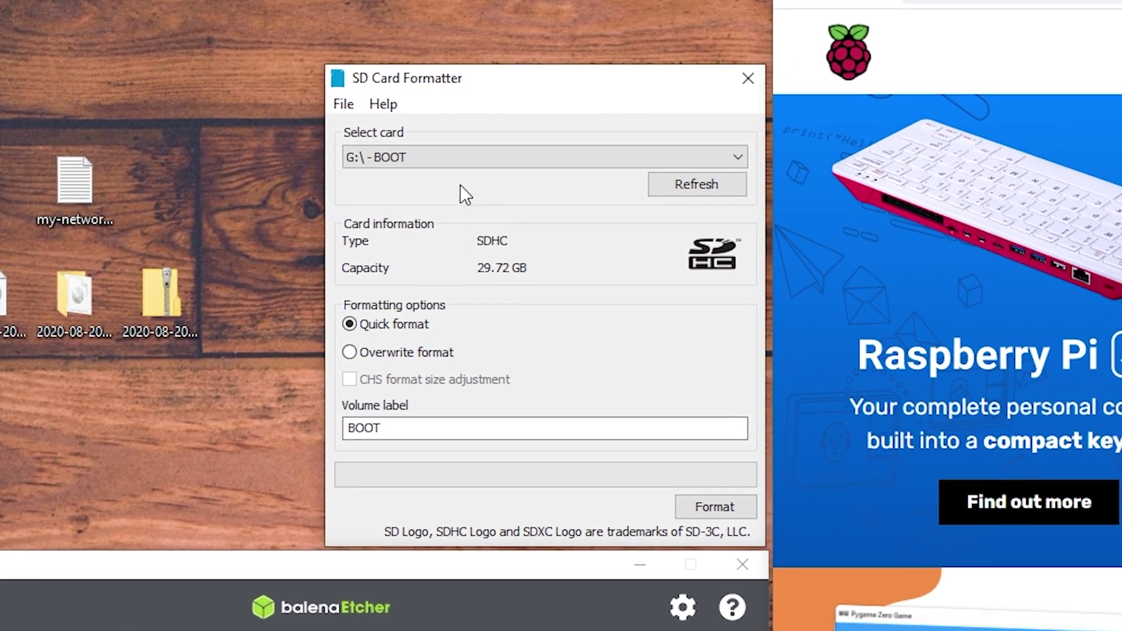
# Step: Keep the BOOT card on G: as Etcher's target and go to raspberrypi.org's Downloads page
pyautogui.click(466, 163)
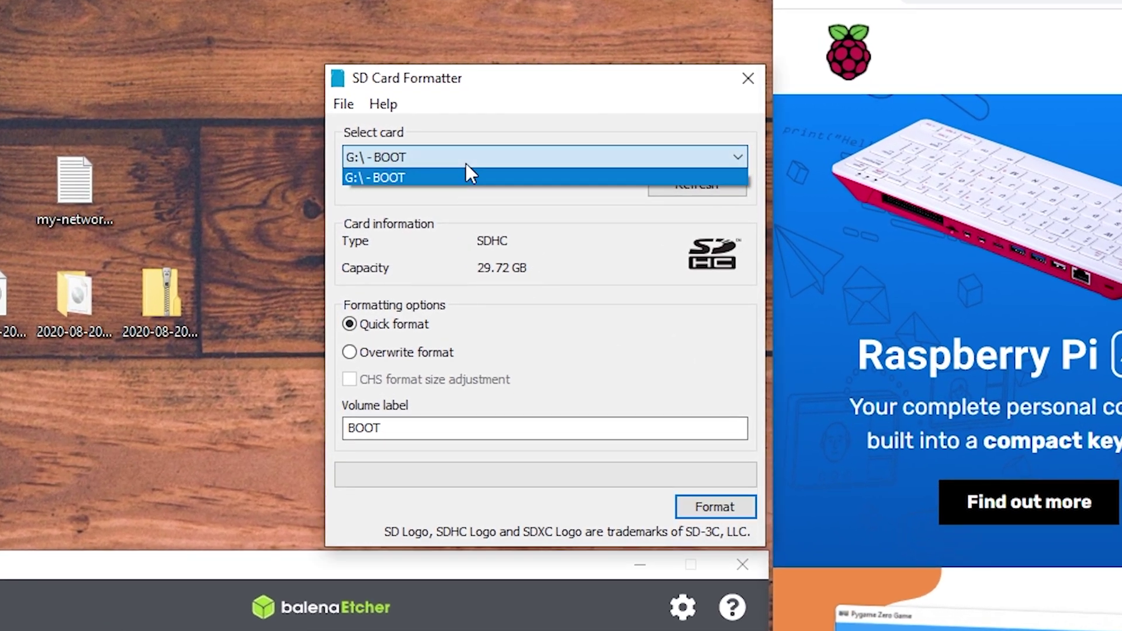
pyautogui.click(465, 163)
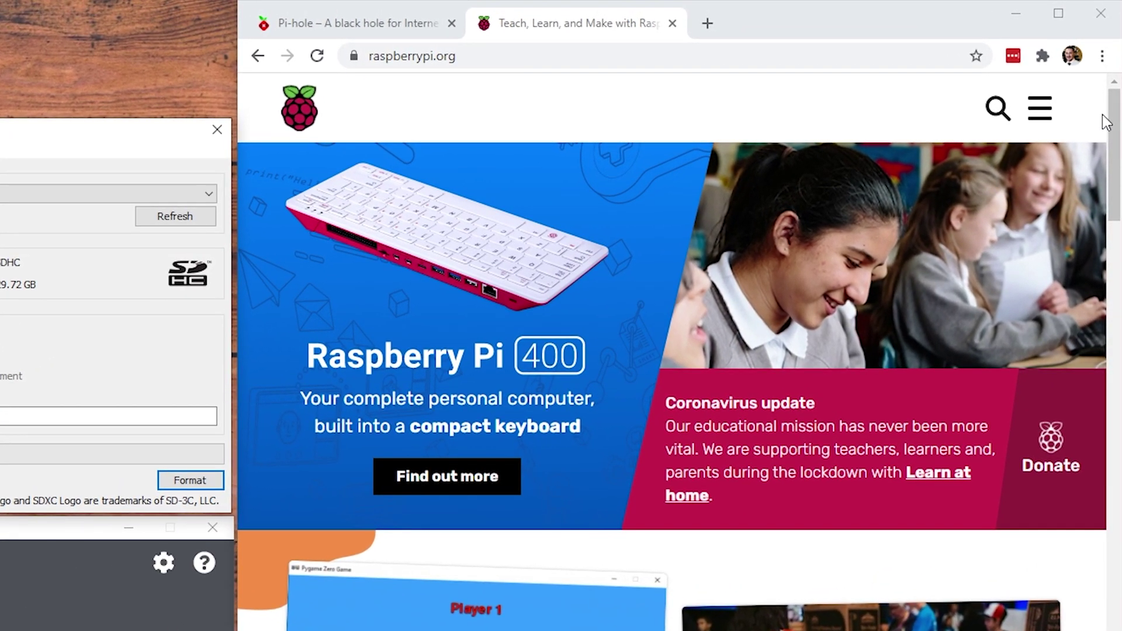
pyautogui.click(1042, 114)
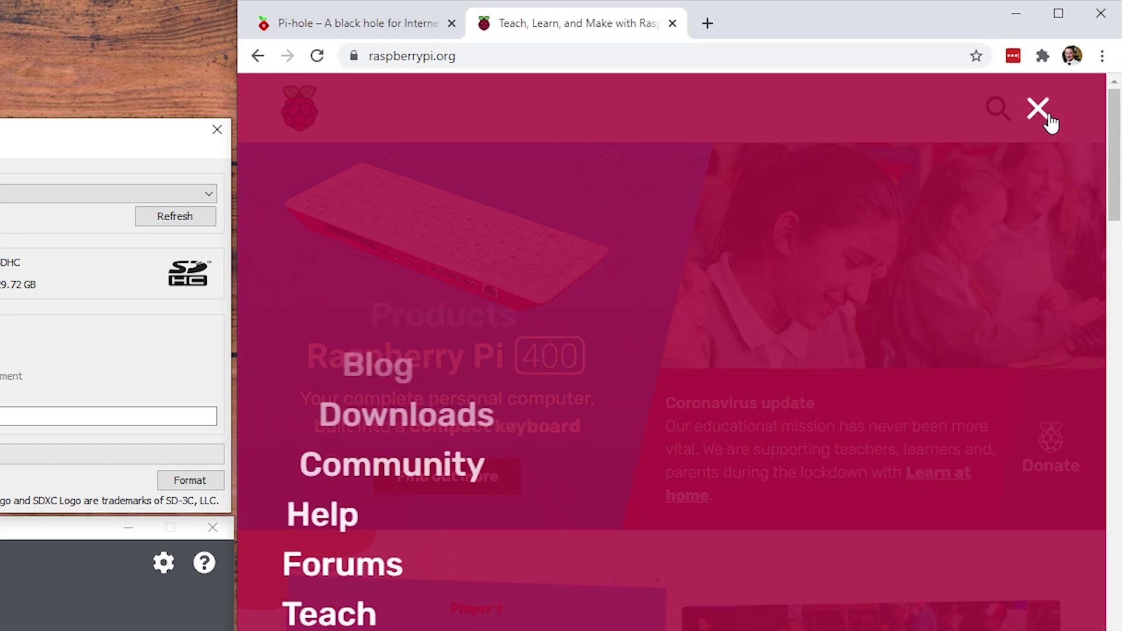
pyautogui.click(396, 425)
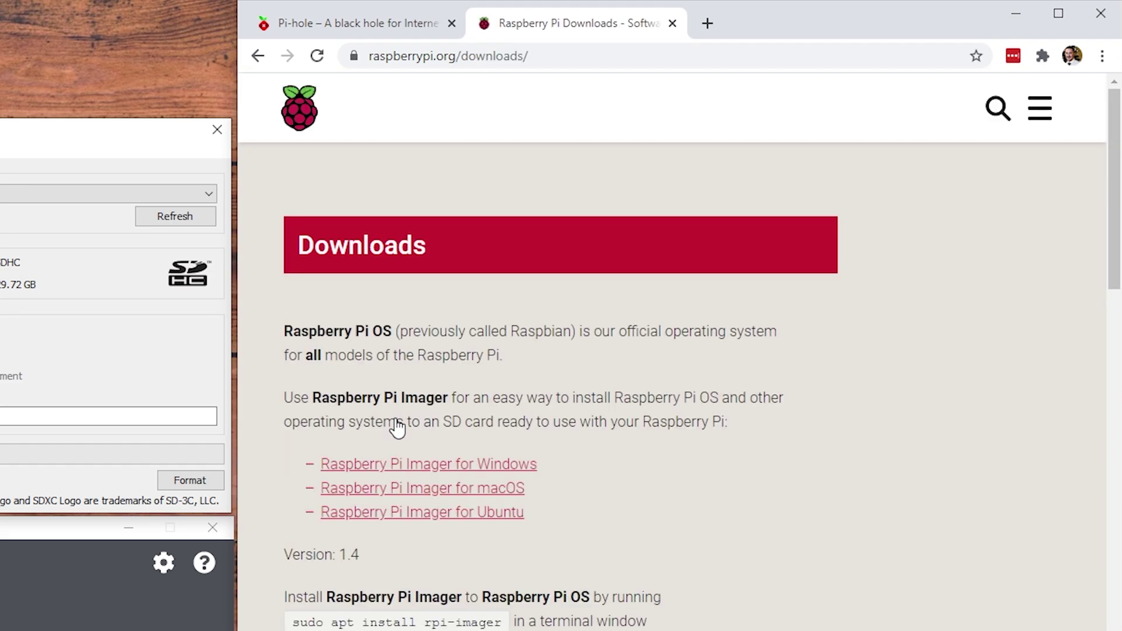
pyautogui.scroll(-9, 498, 419)
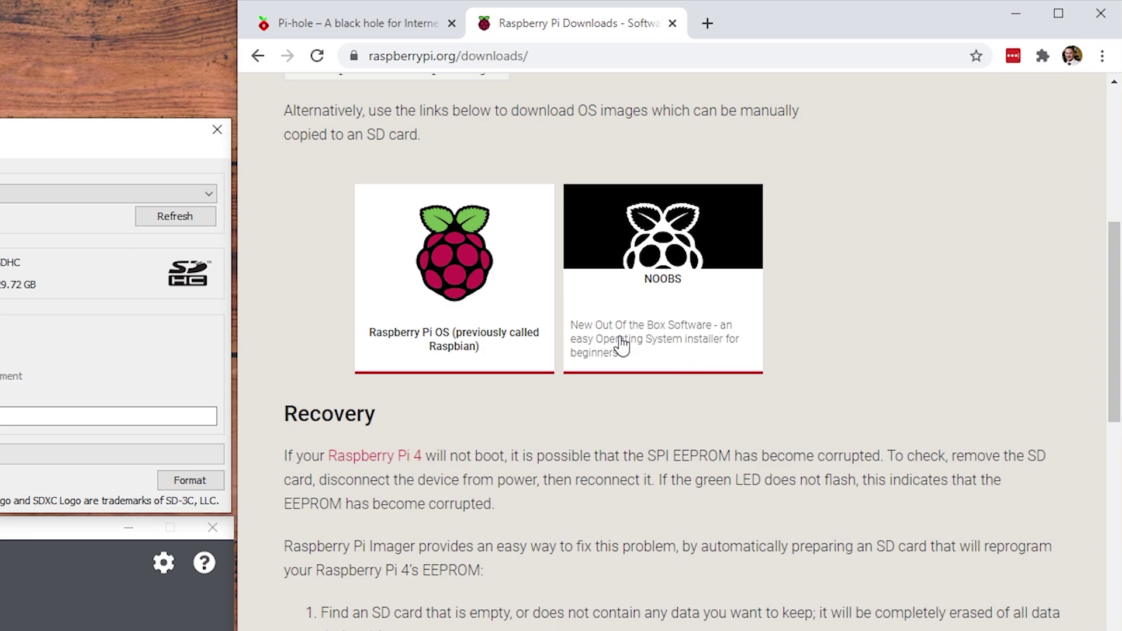
# Step: Download the Lite version of Raspberry Pi OS as a ZIP from the Raspberry Pi OS page
pyautogui.click(447, 322)
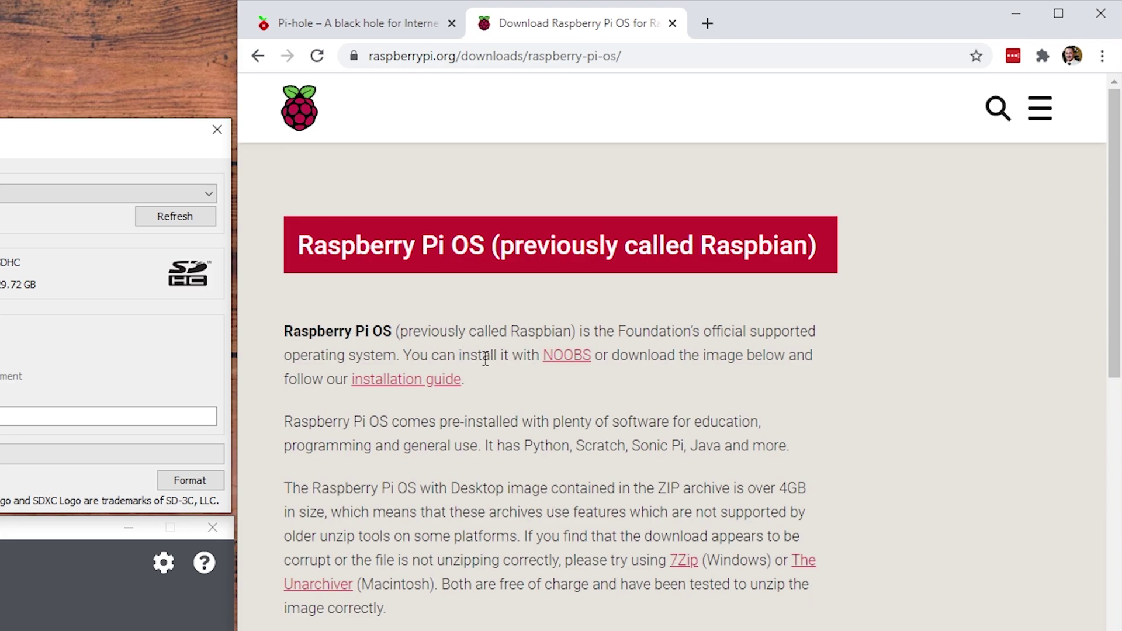
pyautogui.scroll(-10, 485, 358)
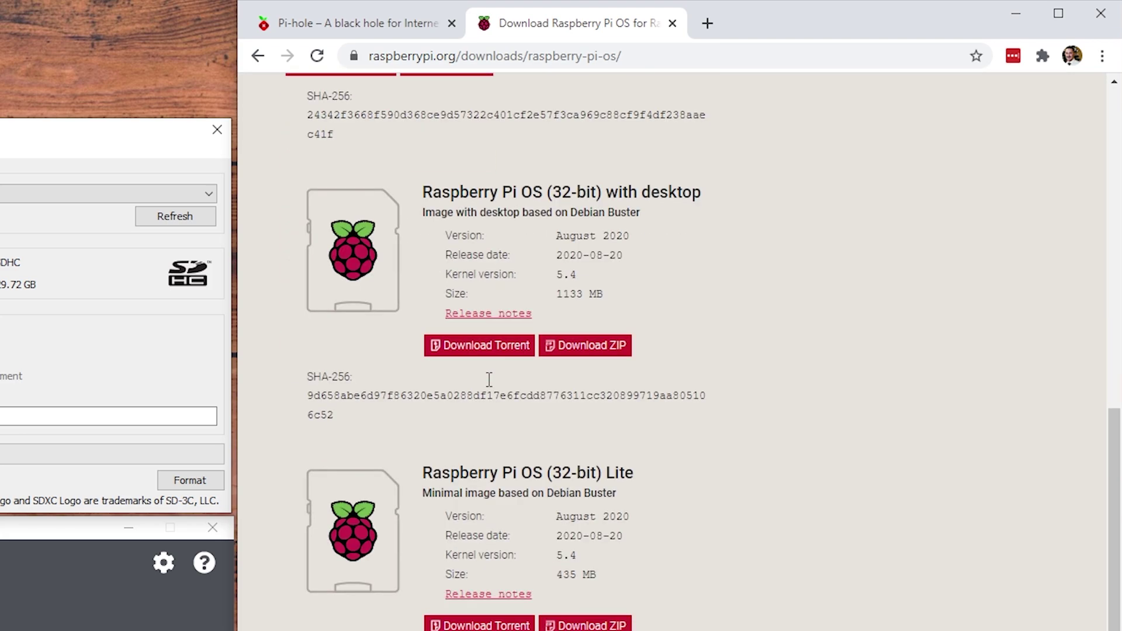
pyautogui.moveTo(708, 190); pyautogui.dragTo(681, 194)
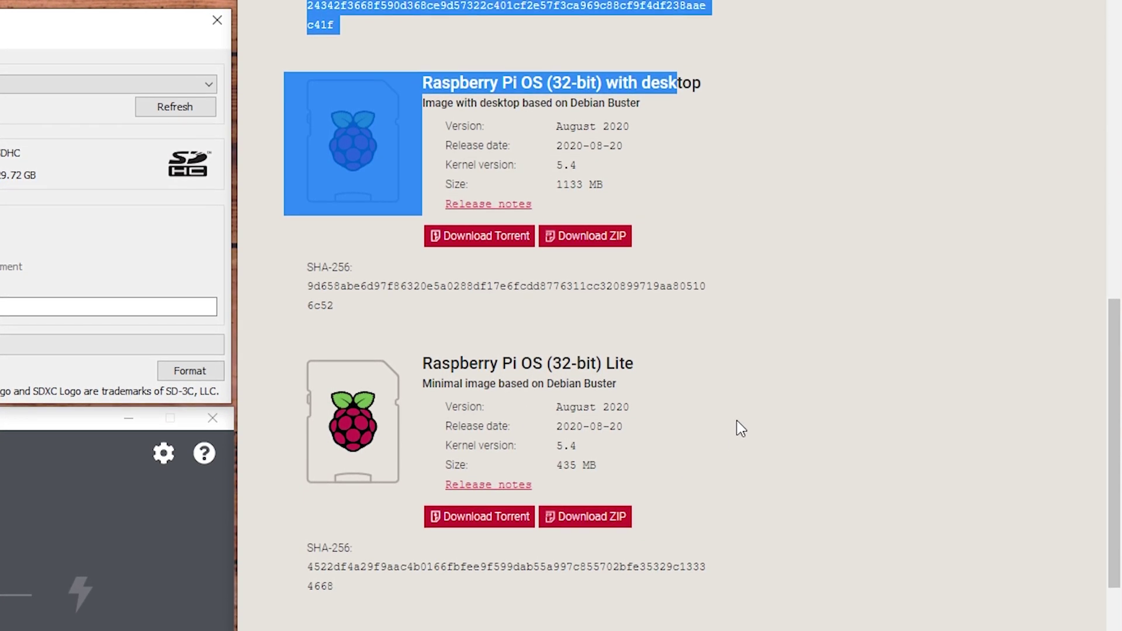
pyautogui.click(741, 422)
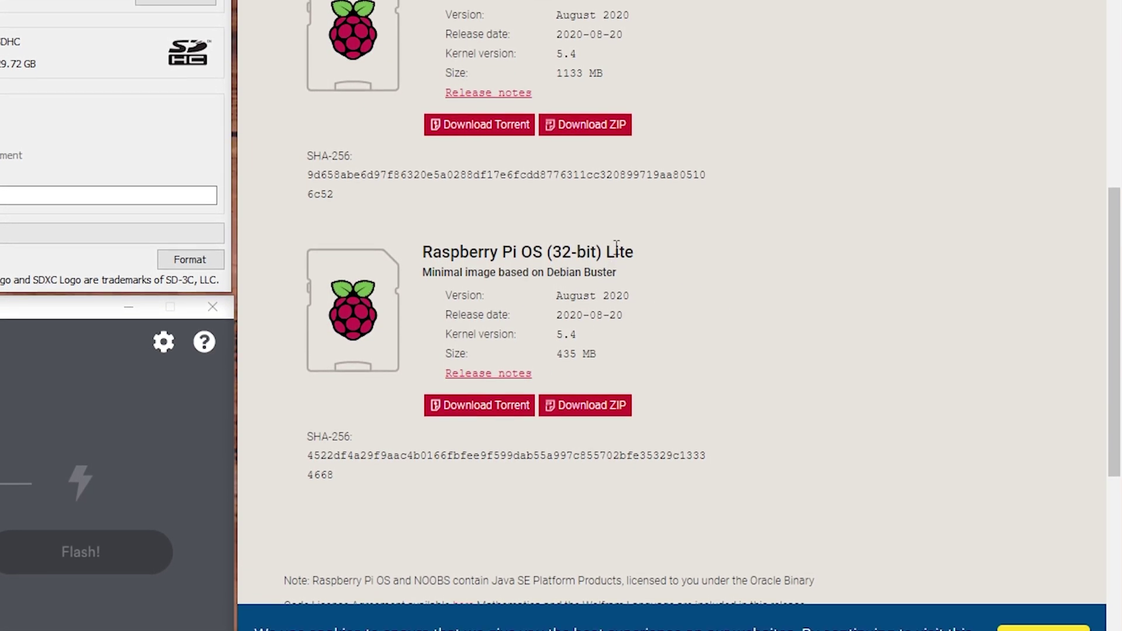
pyautogui.click(594, 408)
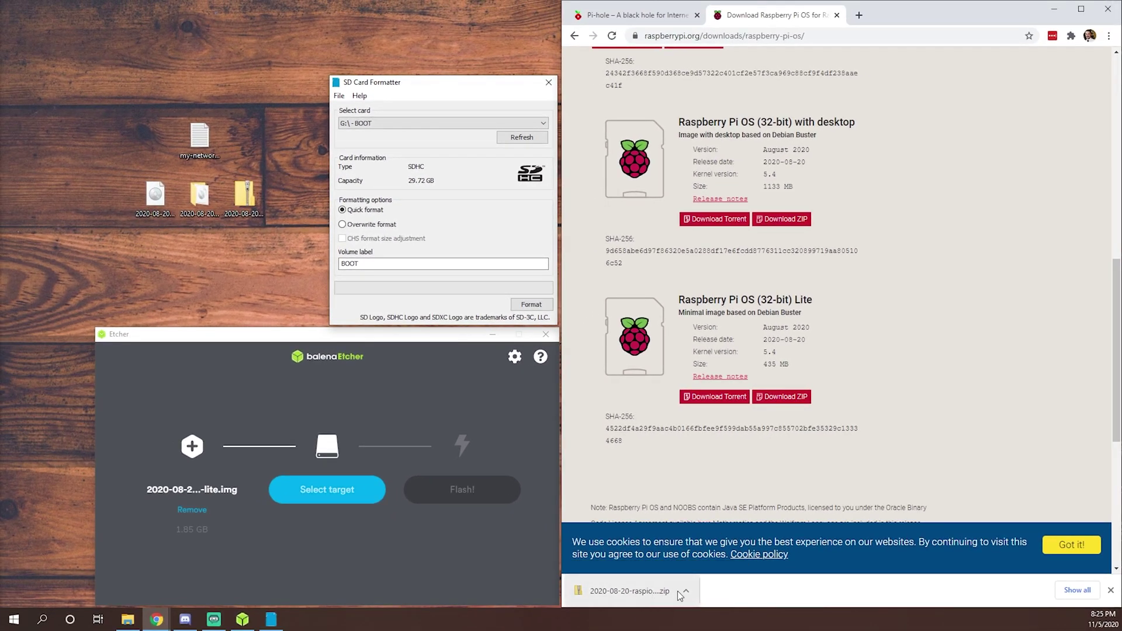
pyautogui.click(242, 201)
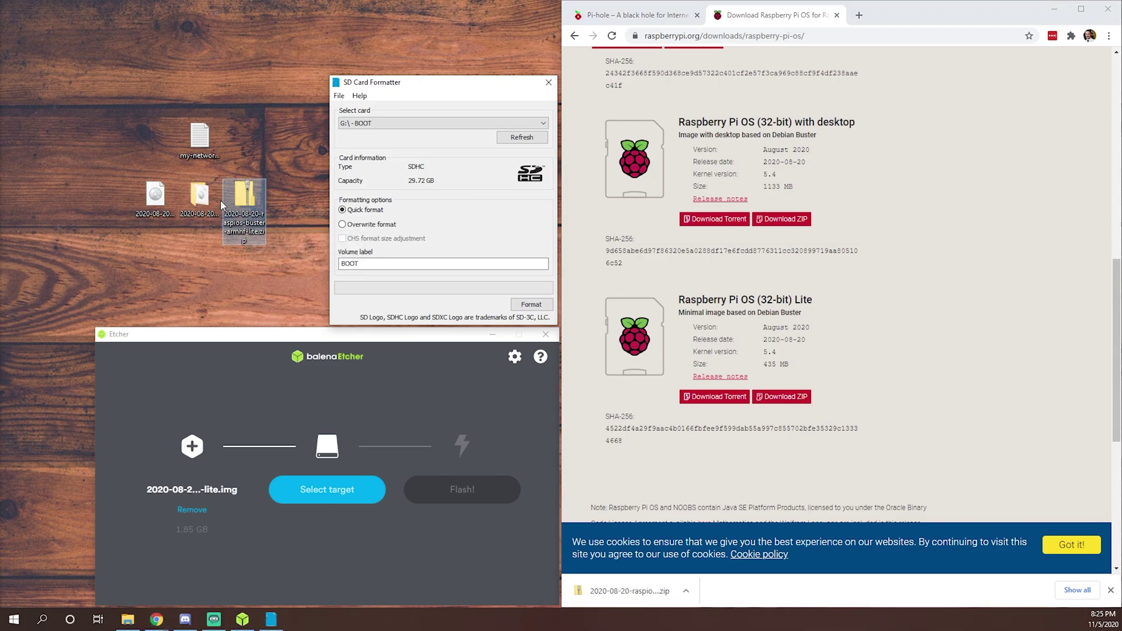
pyautogui.click(200, 198)
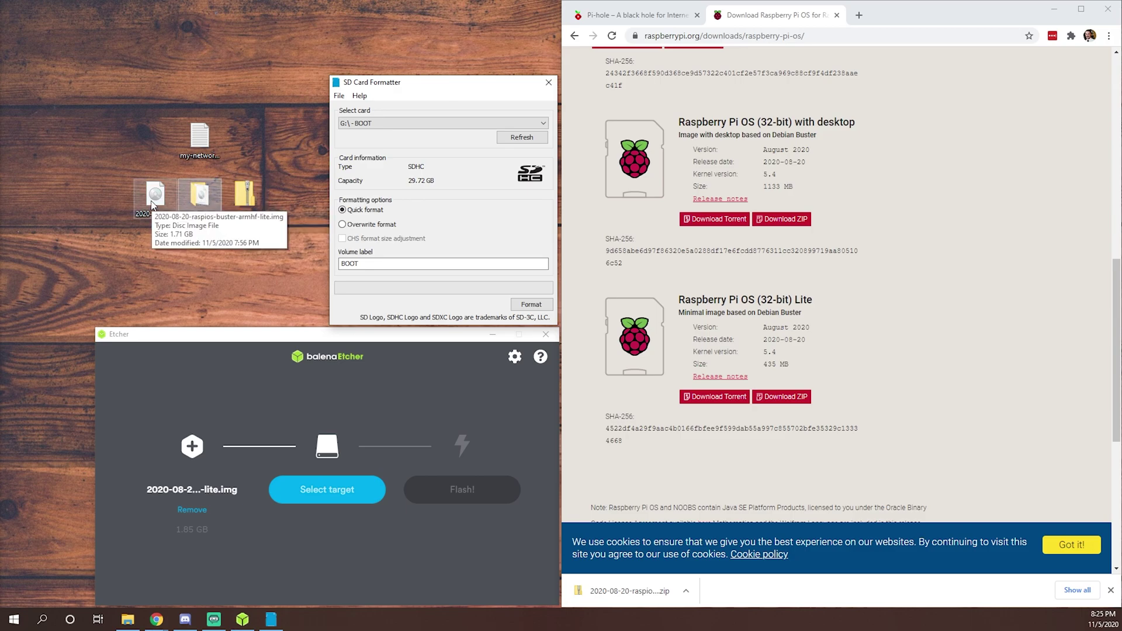
pyautogui.click(161, 200)
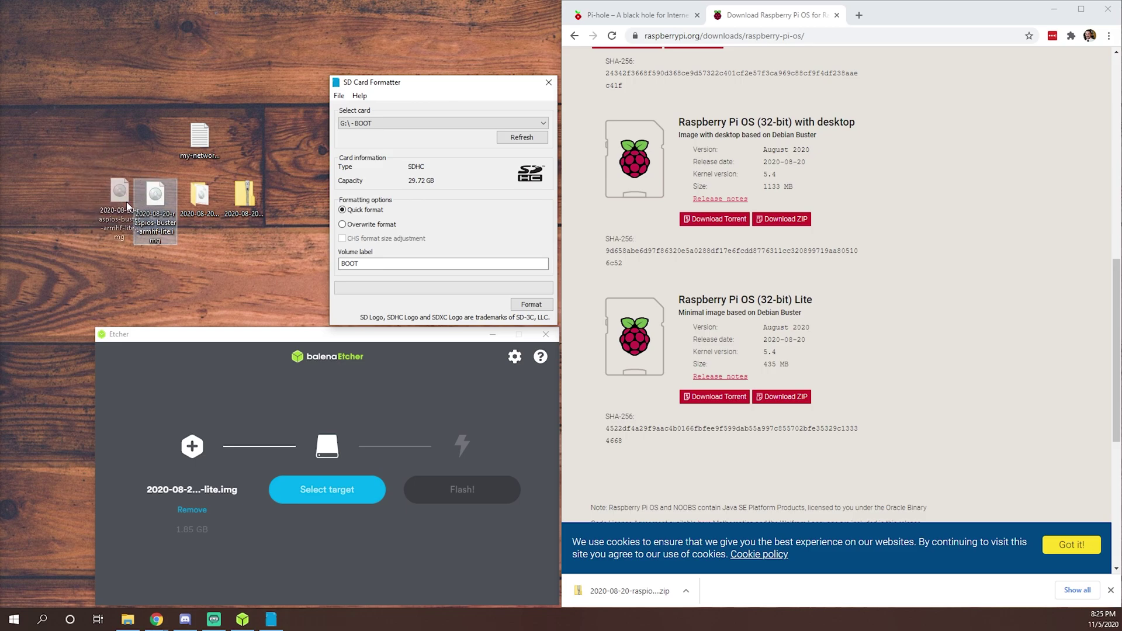
pyautogui.rightClick(255, 200)
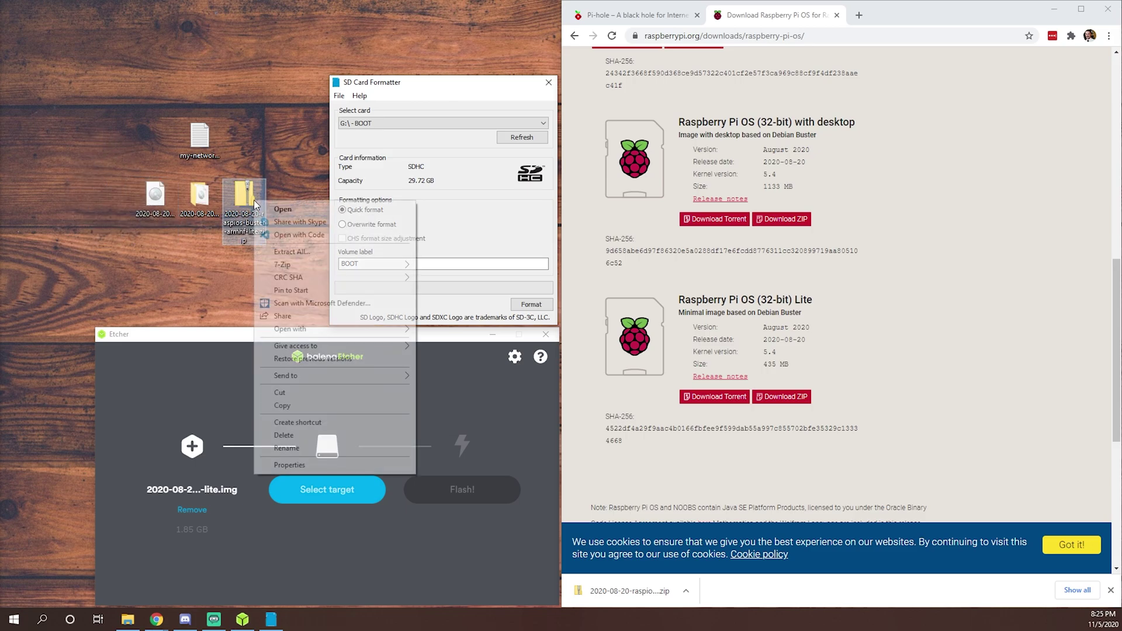
pyautogui.click(293, 252)
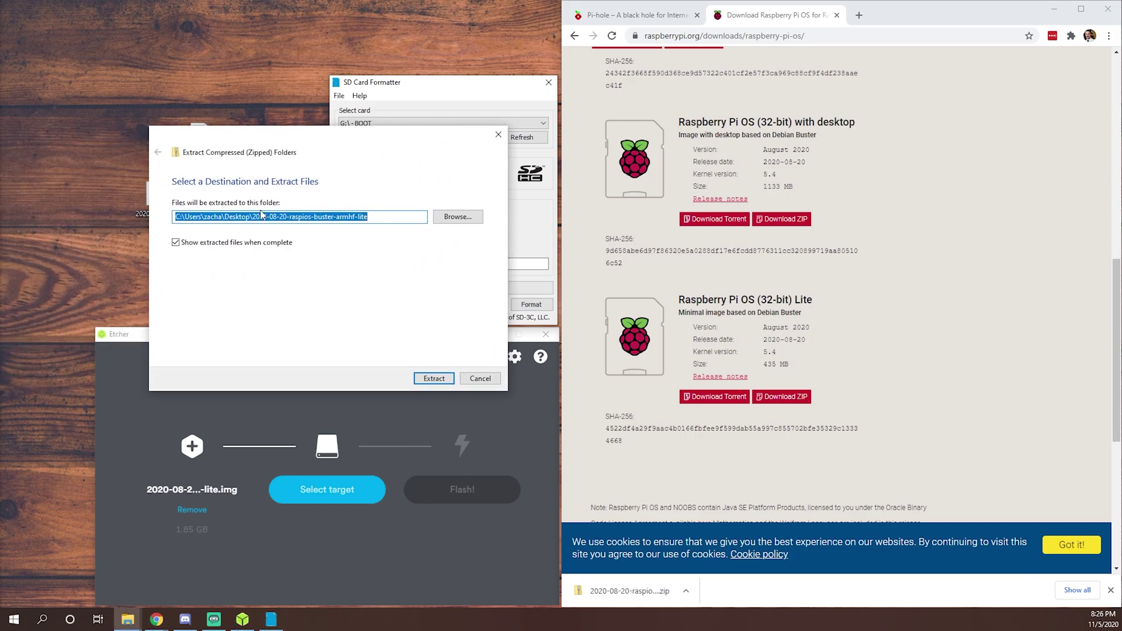
pyautogui.click(496, 138)
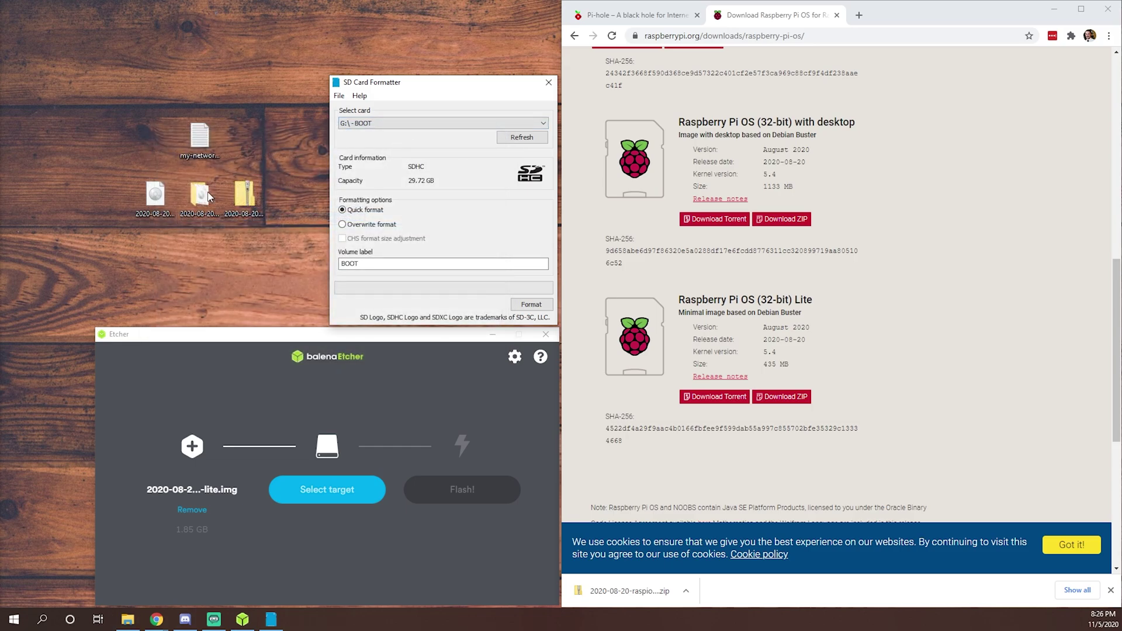
# Step: Replace Etcher's loaded image with the 2020-08-20-raspios-buster-armhf-lite.img file
pyautogui.click(167, 224)
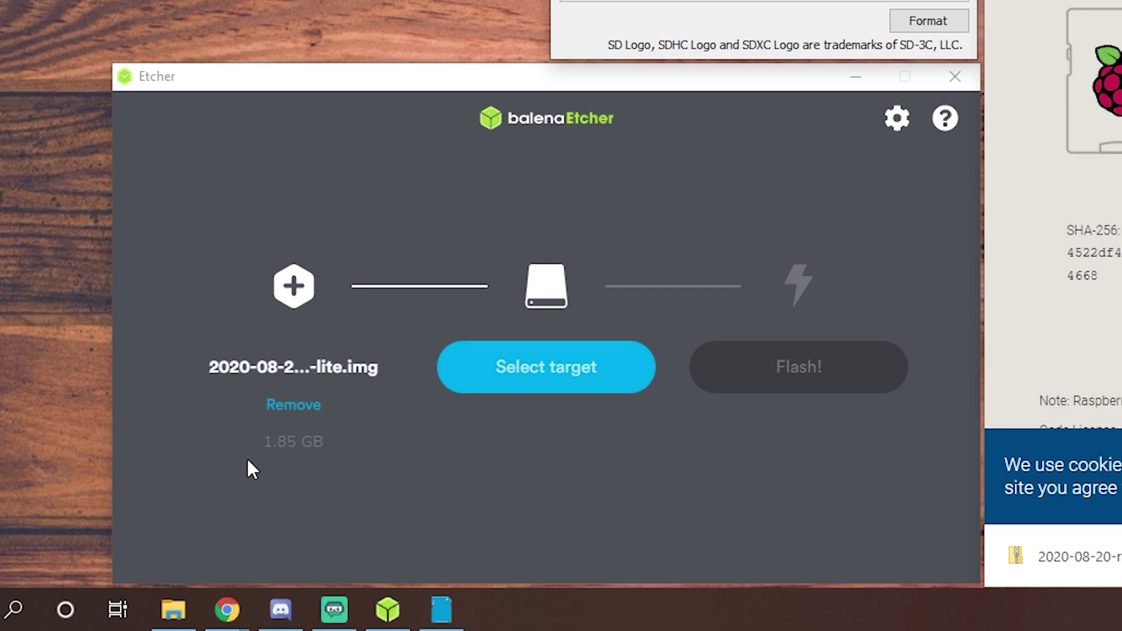
pyautogui.click(306, 406)
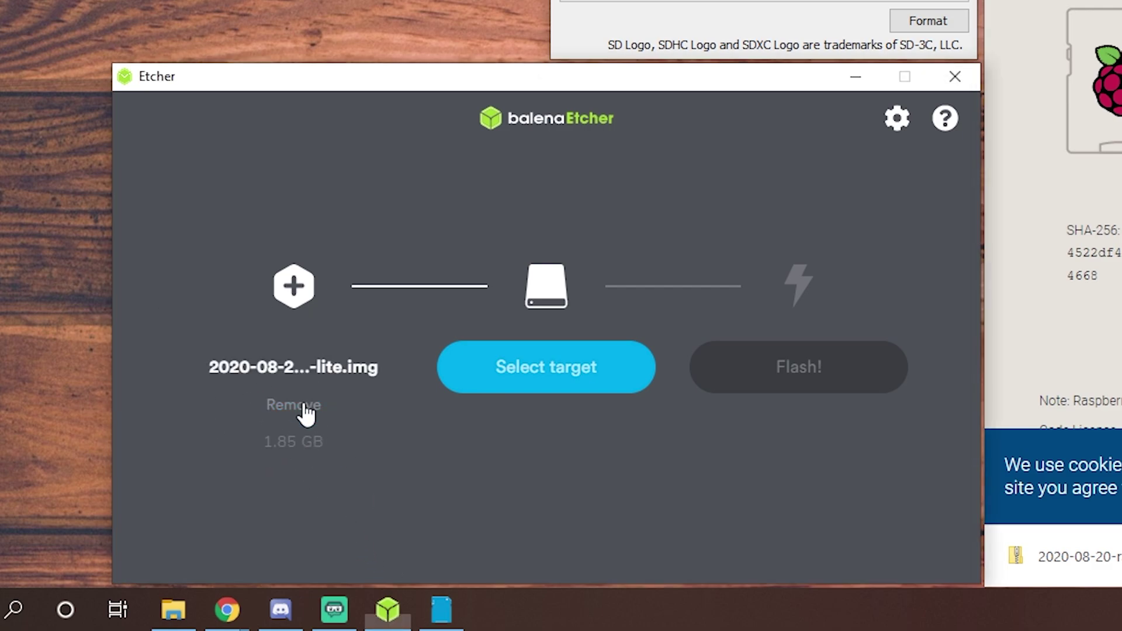
pyautogui.click(320, 430)
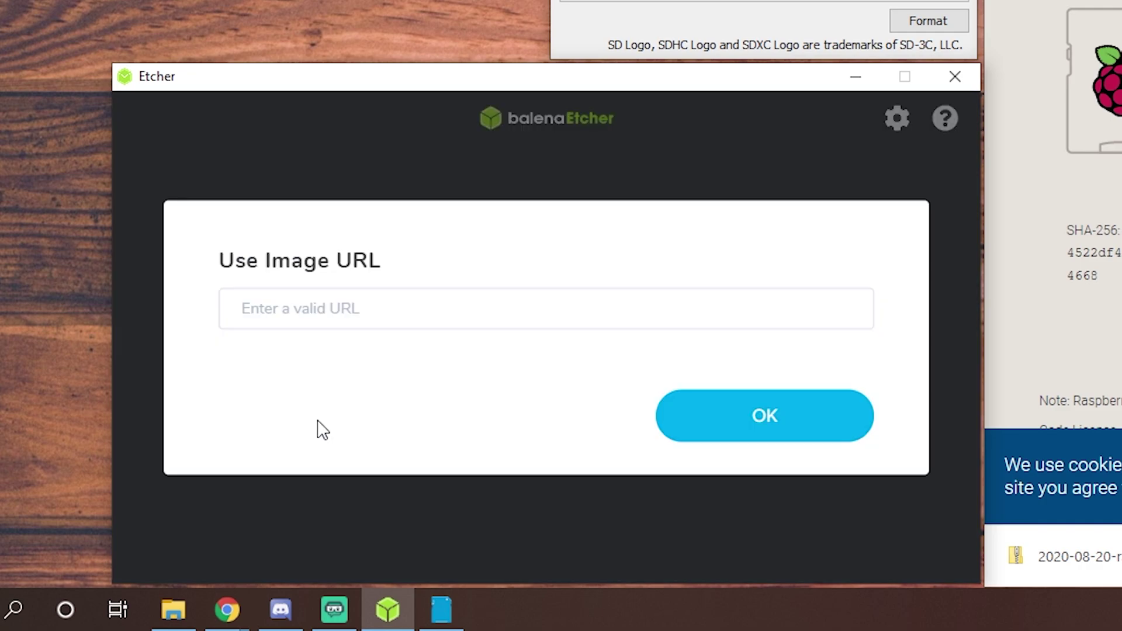
pyautogui.click(789, 196)
pyautogui.click(279, 382)
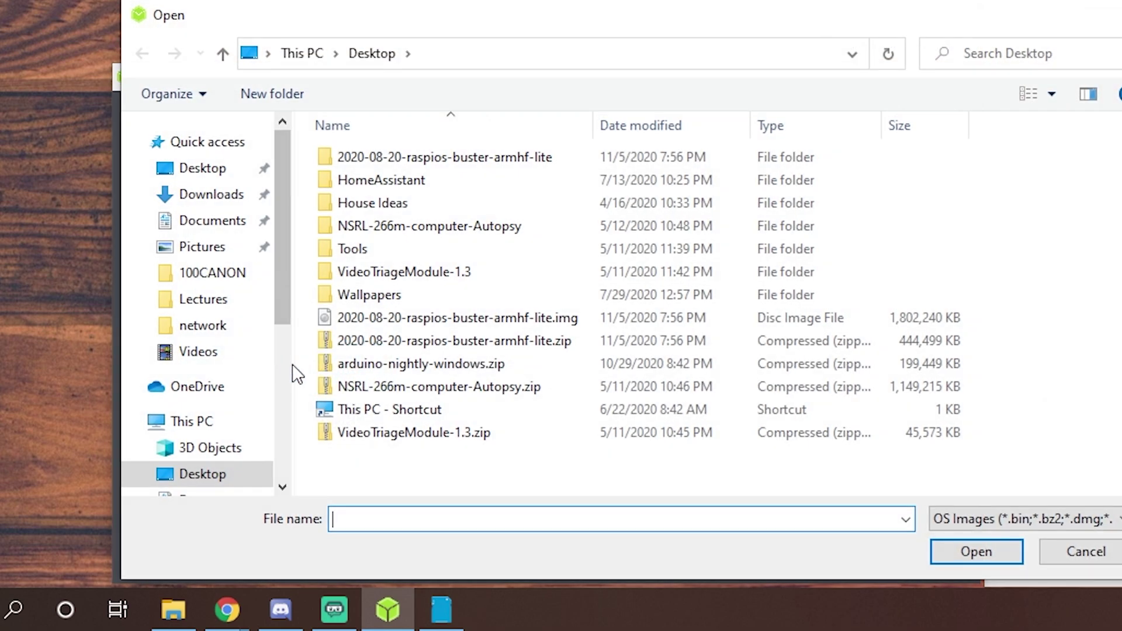
pyautogui.click(416, 322)
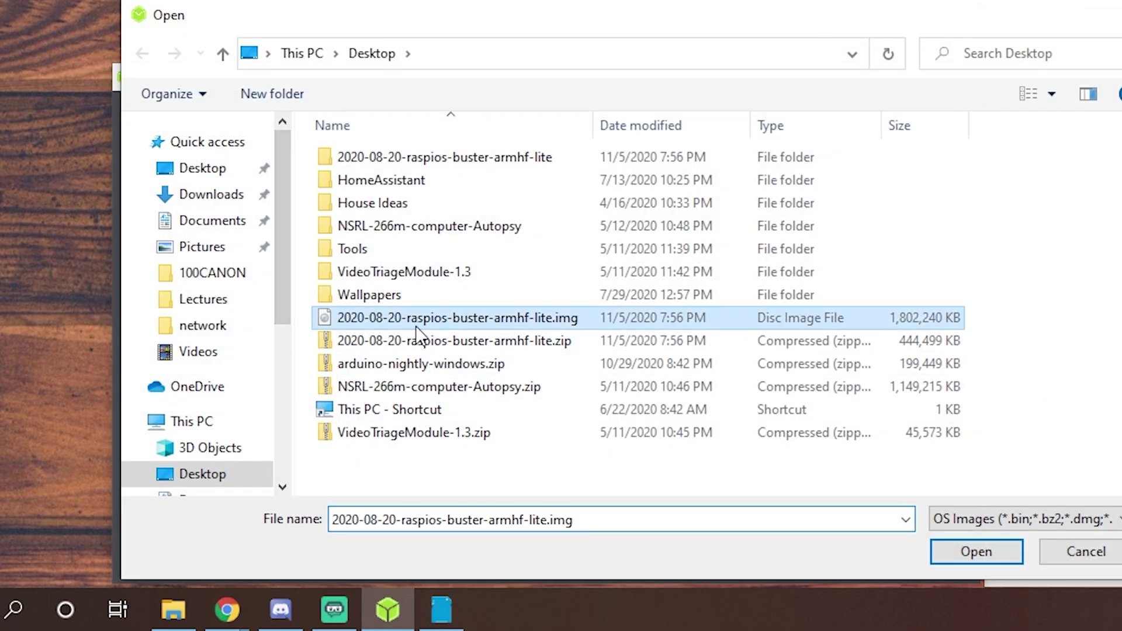
pyautogui.click(981, 551)
# Step: Flash the image to the 31.9 GB USB storage device and close Etcher when complete
pyautogui.click(562, 385)
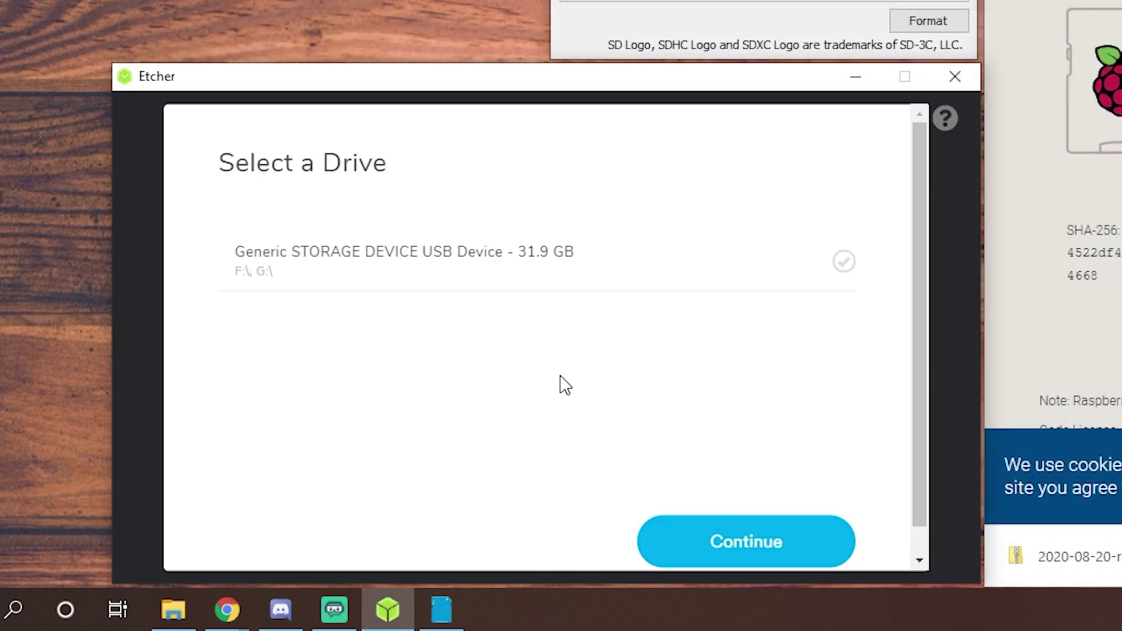
pyautogui.click(458, 265)
pyautogui.click(725, 549)
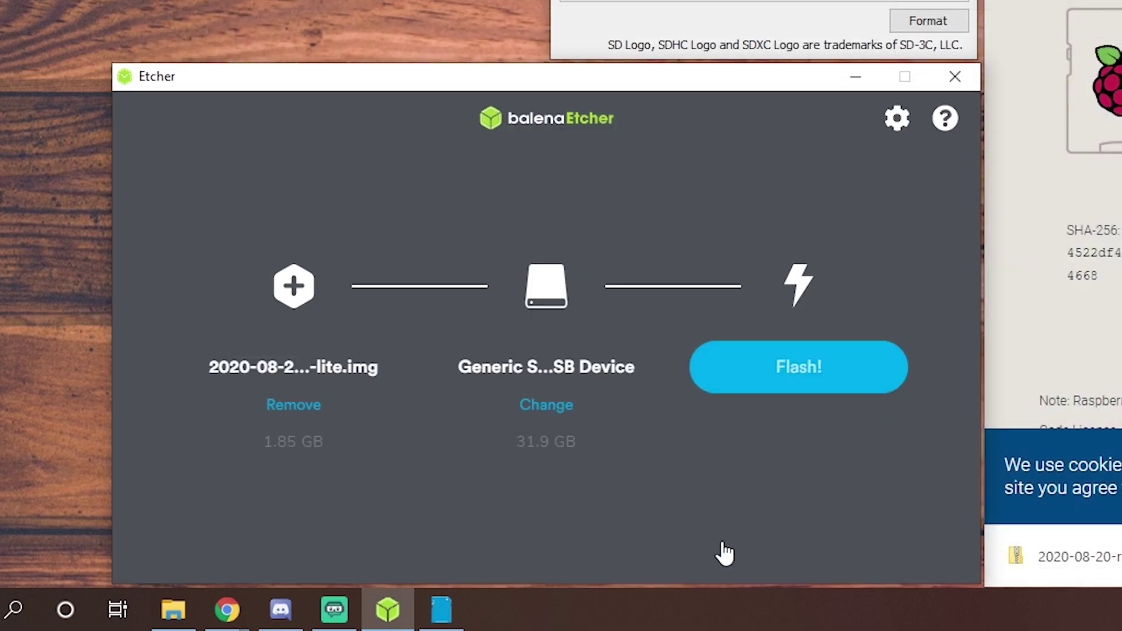
pyautogui.click(815, 377)
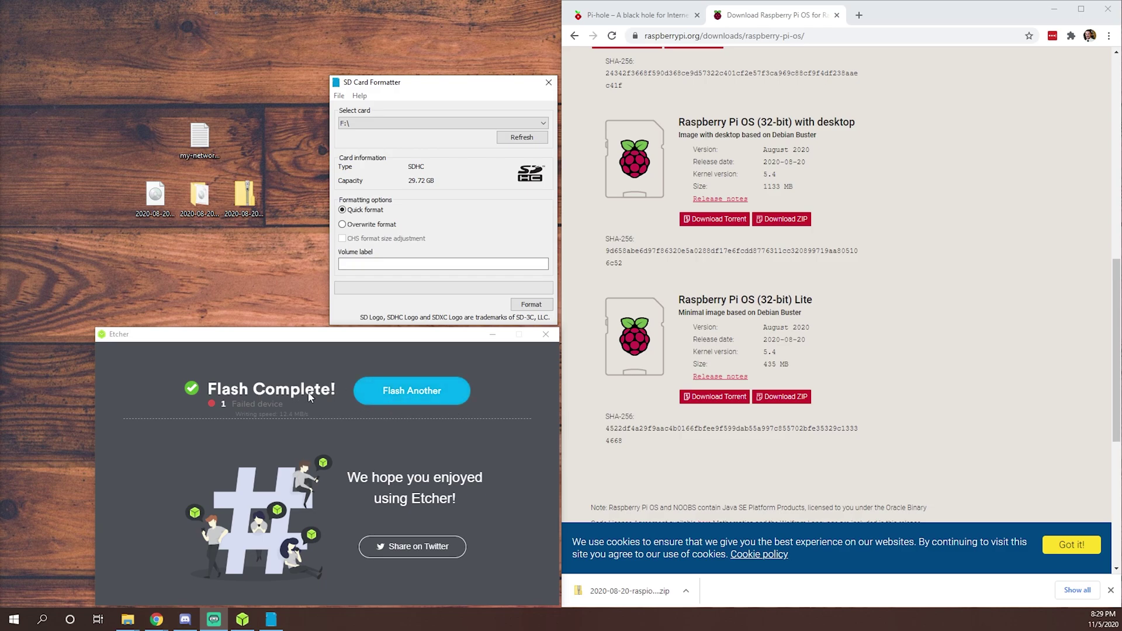
pyautogui.click(545, 335)
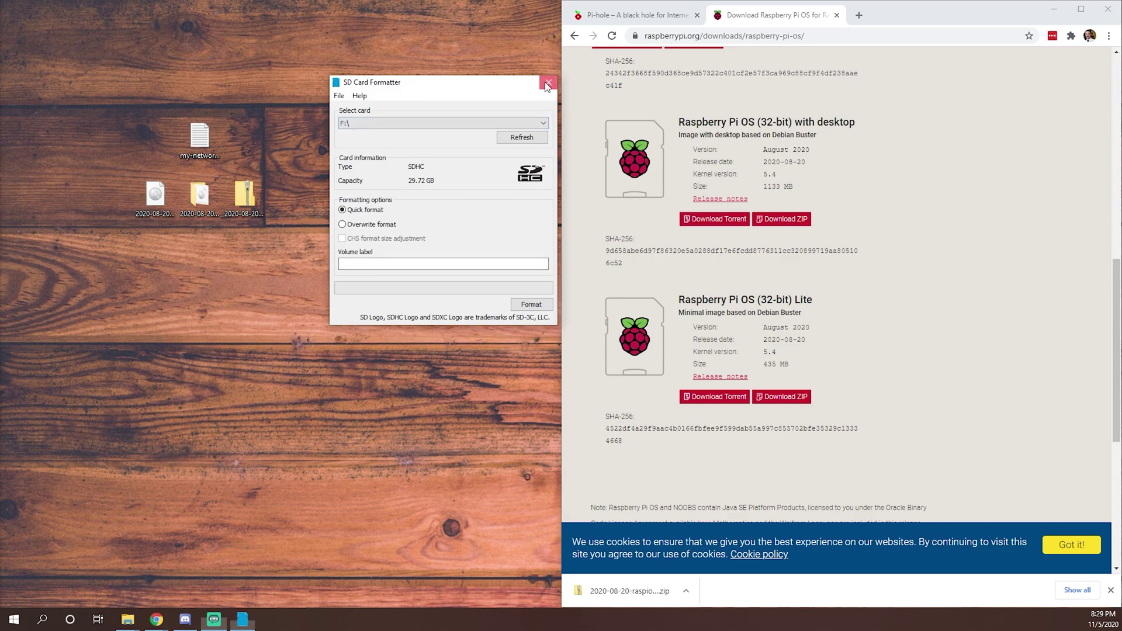
# Step: Close the SD Card Formatter window
pyautogui.click(547, 85)
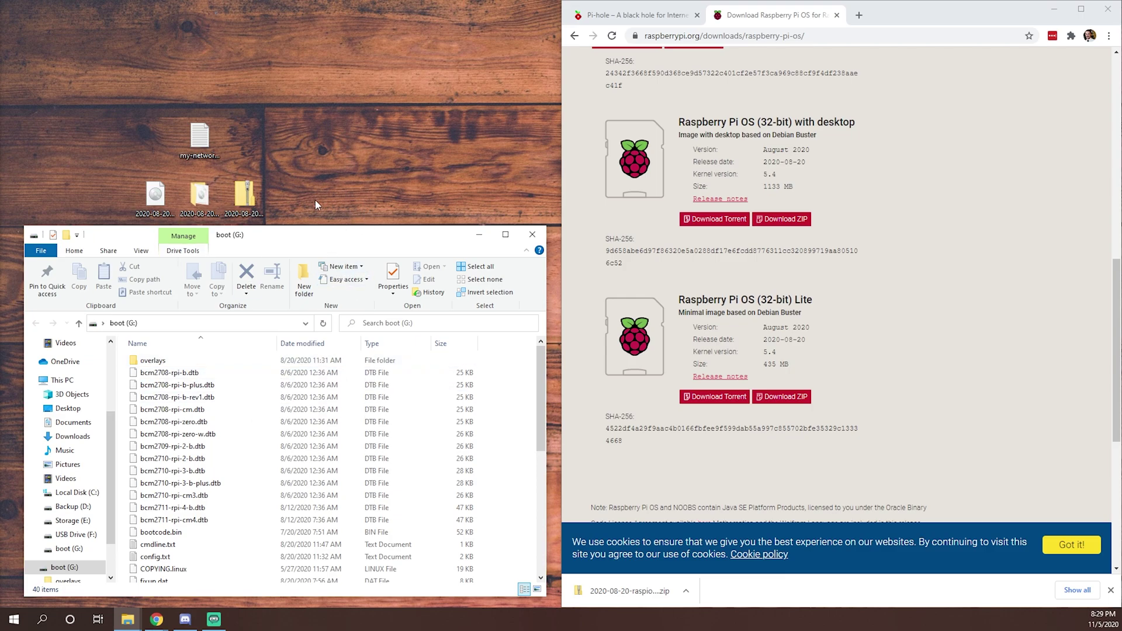
# Step: Open my-network.txt in Notepad and highlight its ssid and psk placeholder values
pyautogui.doubleClick(204, 143)
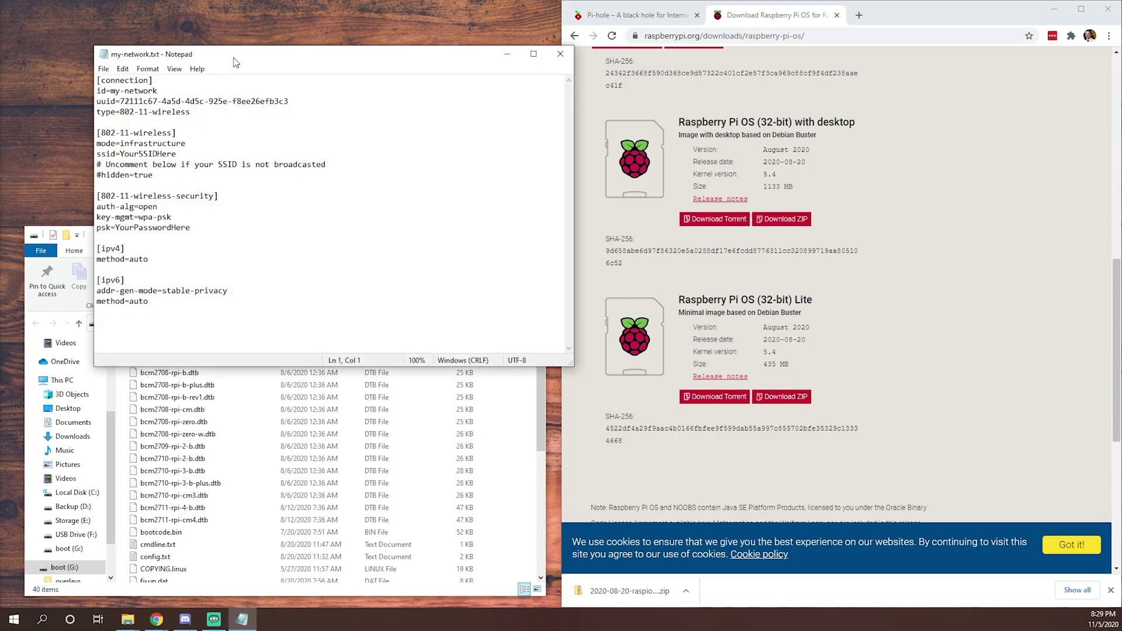
pyautogui.moveTo(235, 63); pyautogui.dragTo(625, 62)
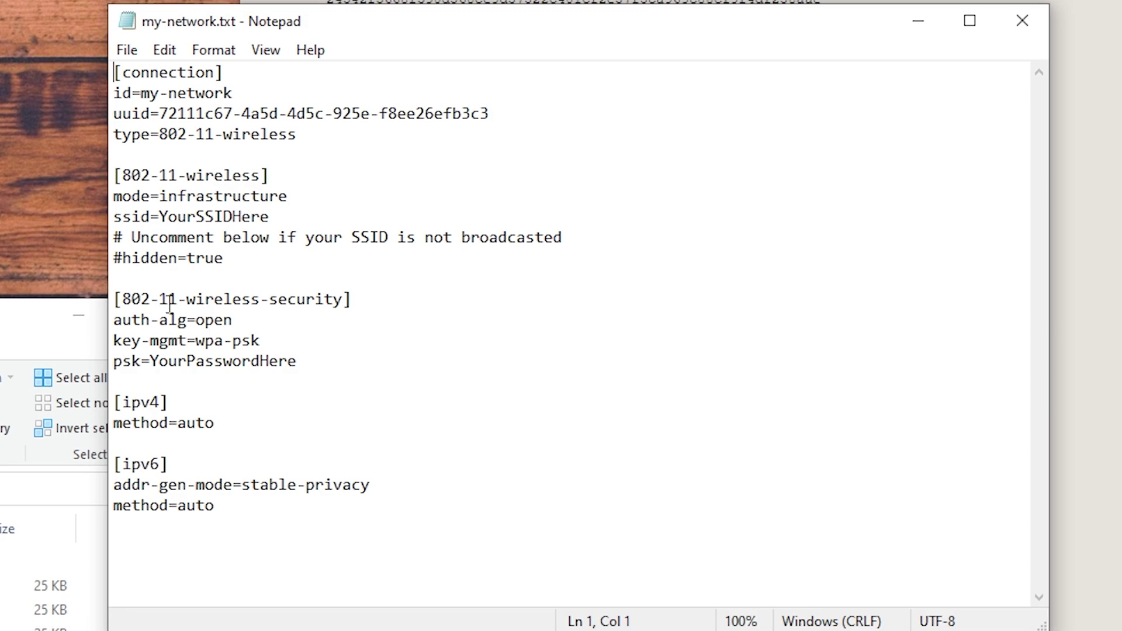
pyautogui.moveTo(169, 197); pyautogui.dragTo(262, 219)
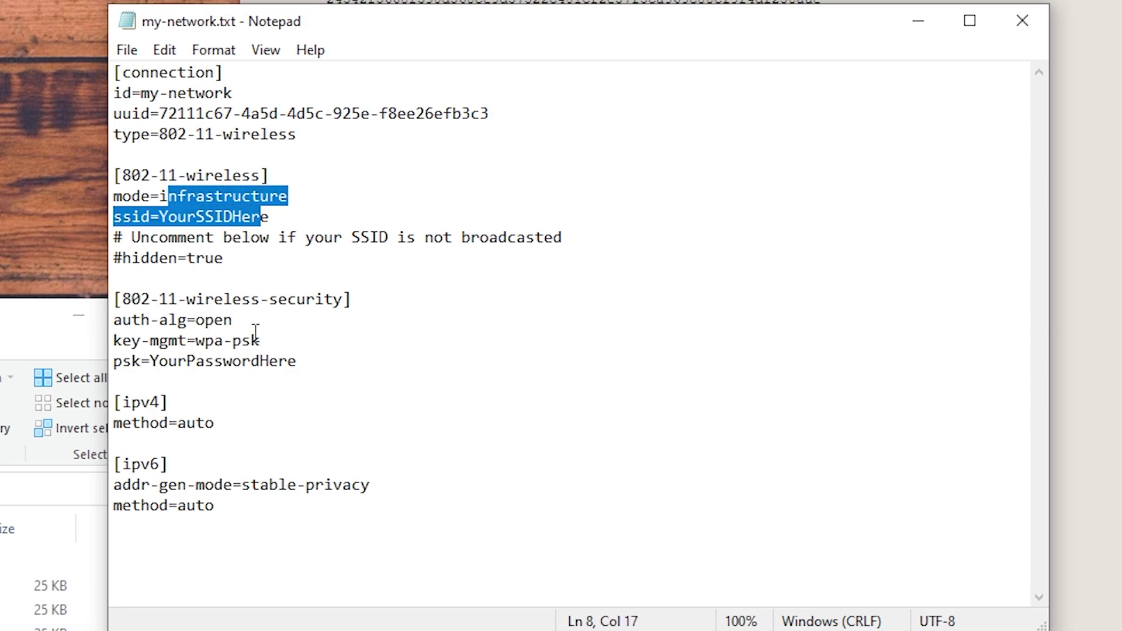
pyautogui.moveTo(169, 362); pyautogui.dragTo(291, 369)
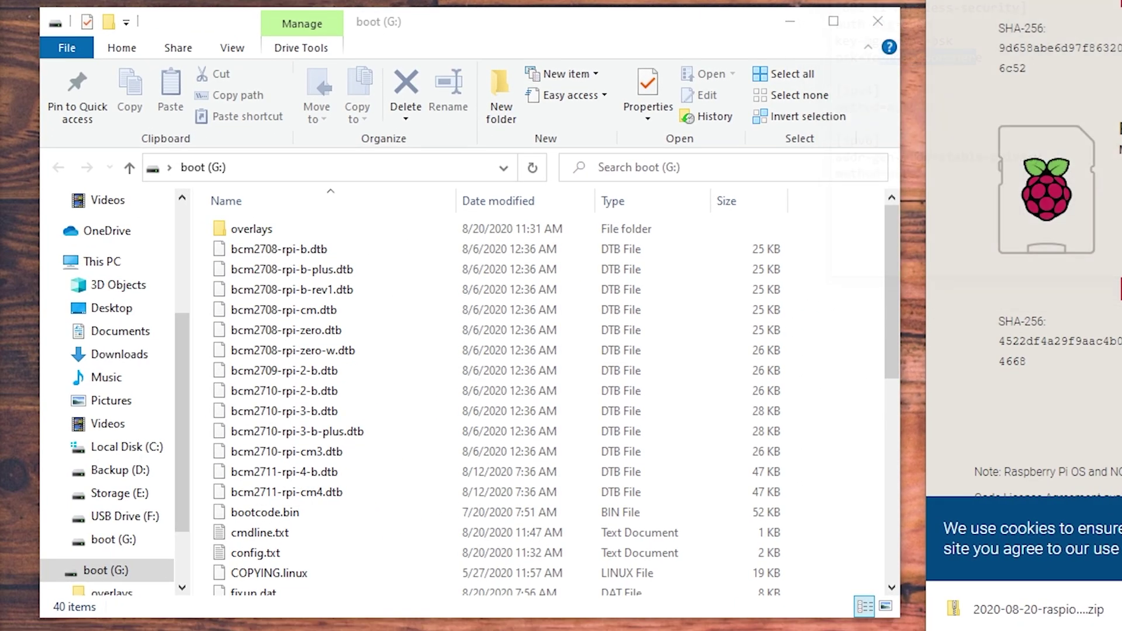
# Step: Create a new folder named CONFIG on the boot (G:) drive
pyautogui.scroll(-7, 363, 392)
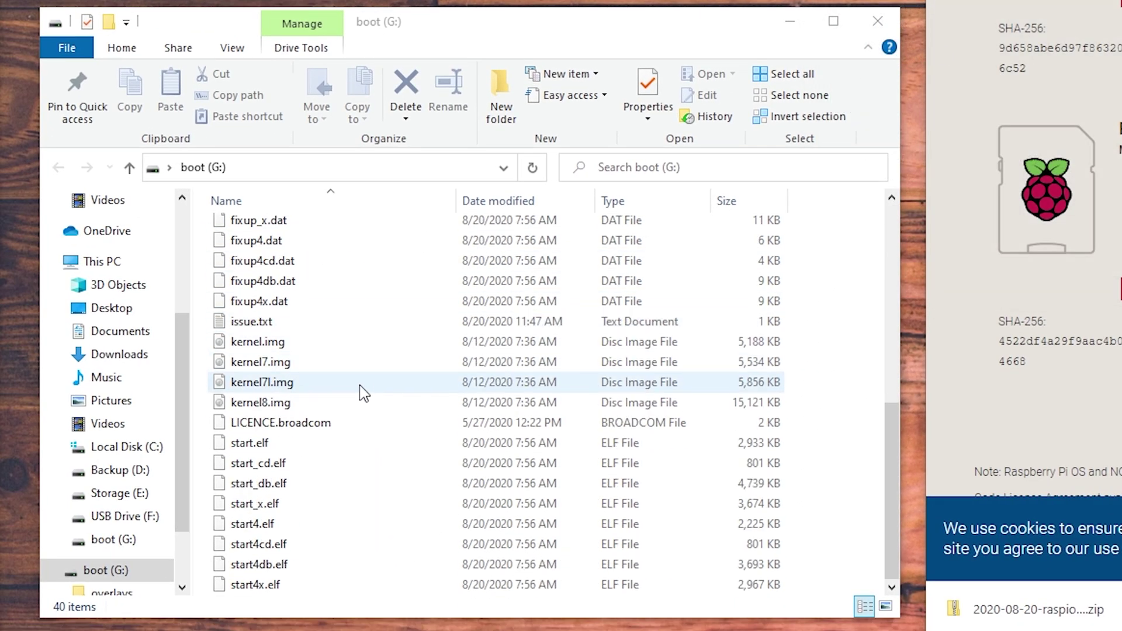
pyautogui.scroll(7, 383, 346)
pyautogui.rightClick(410, 225)
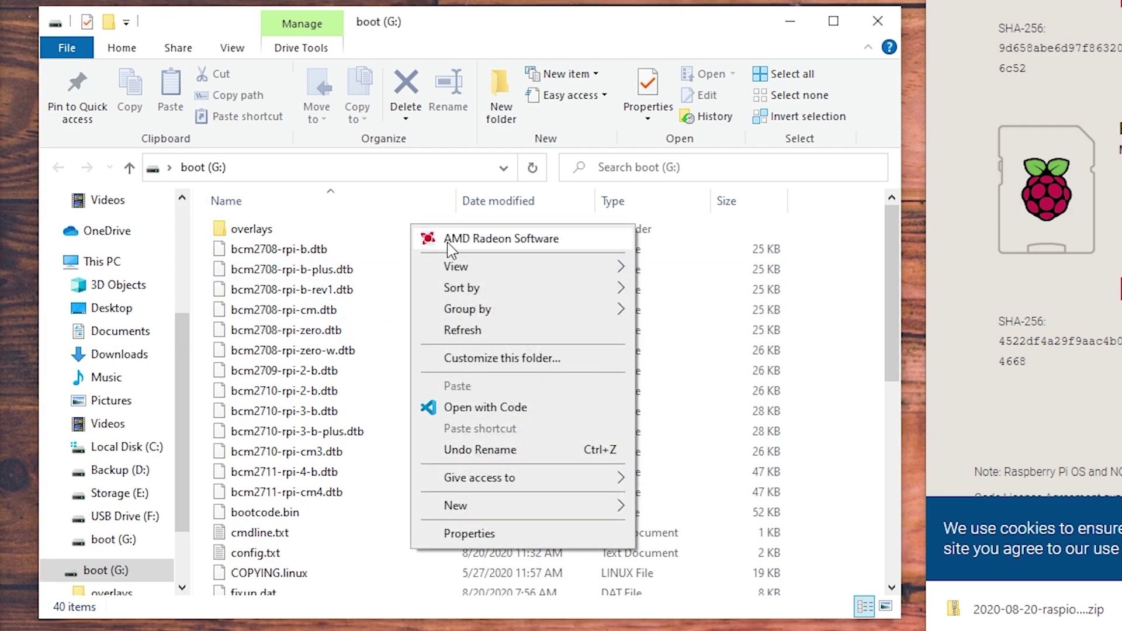
pyautogui.moveTo(526, 511)
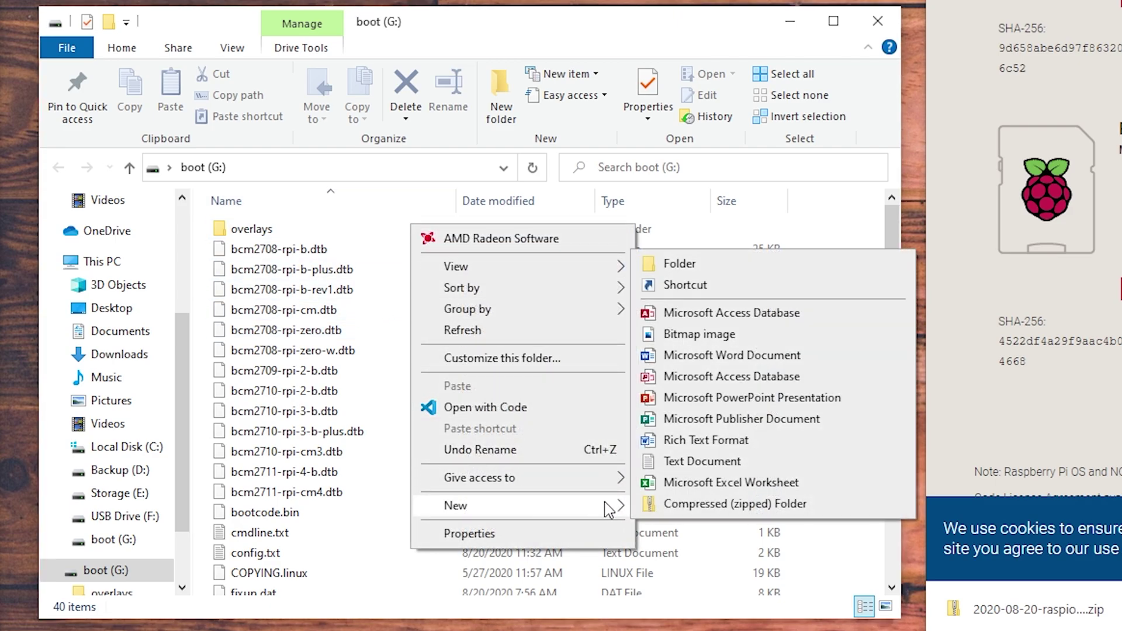
pyautogui.click(710, 264)
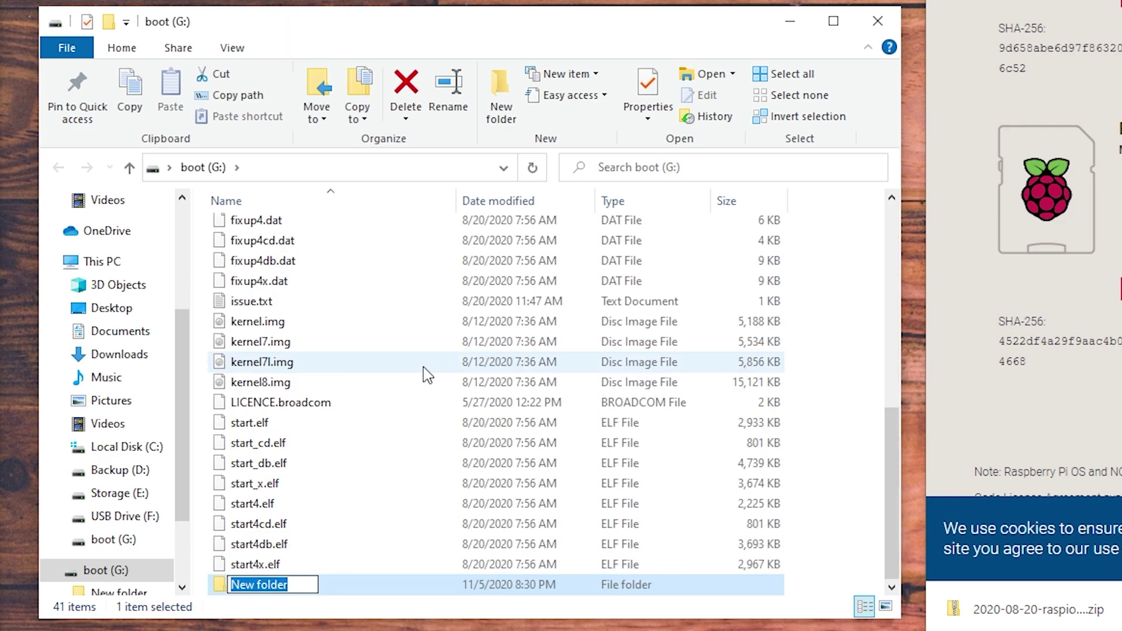
pyautogui.write('CONFIG')
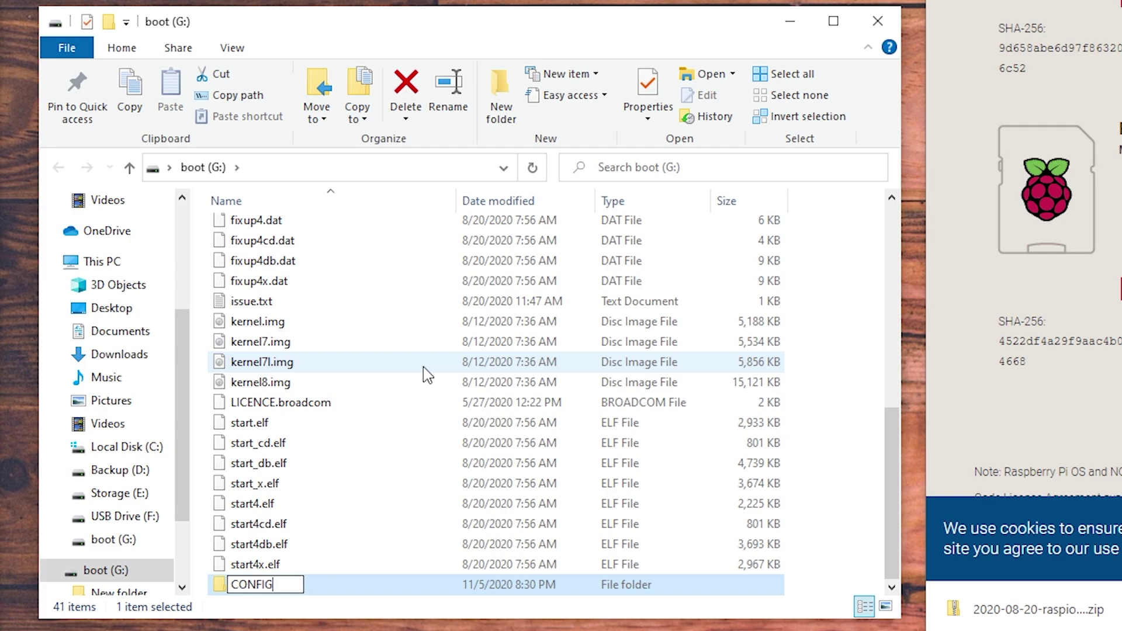
pyautogui.press('Return')
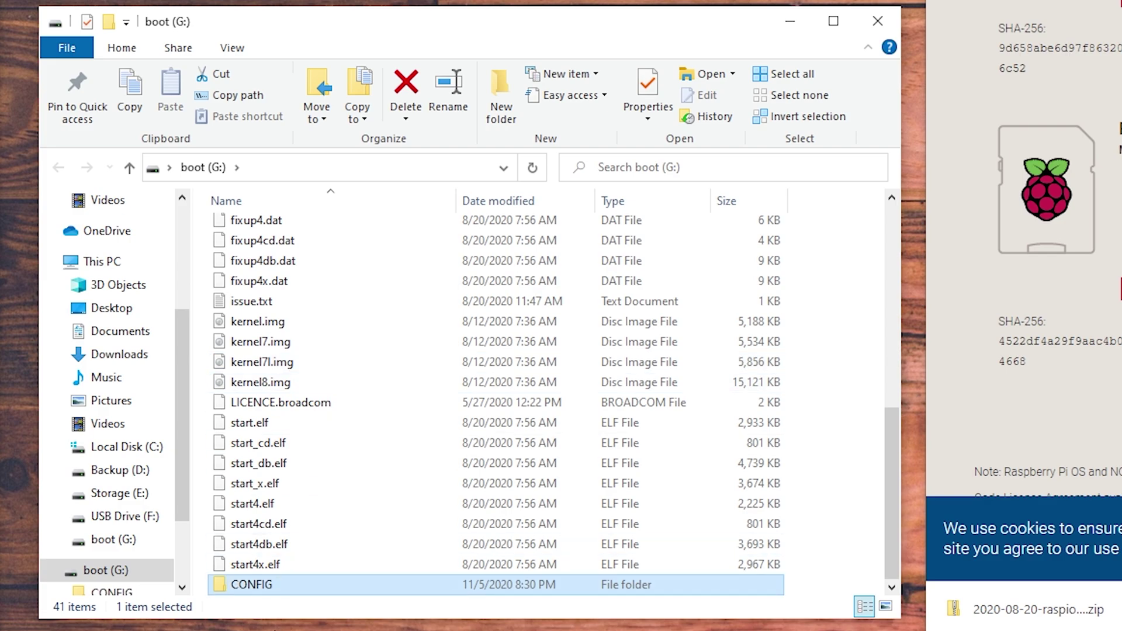
# Step: Inside CONFIG, create a folder named network
pyautogui.doubleClick(275, 585)
pyautogui.rightClick(273, 386)
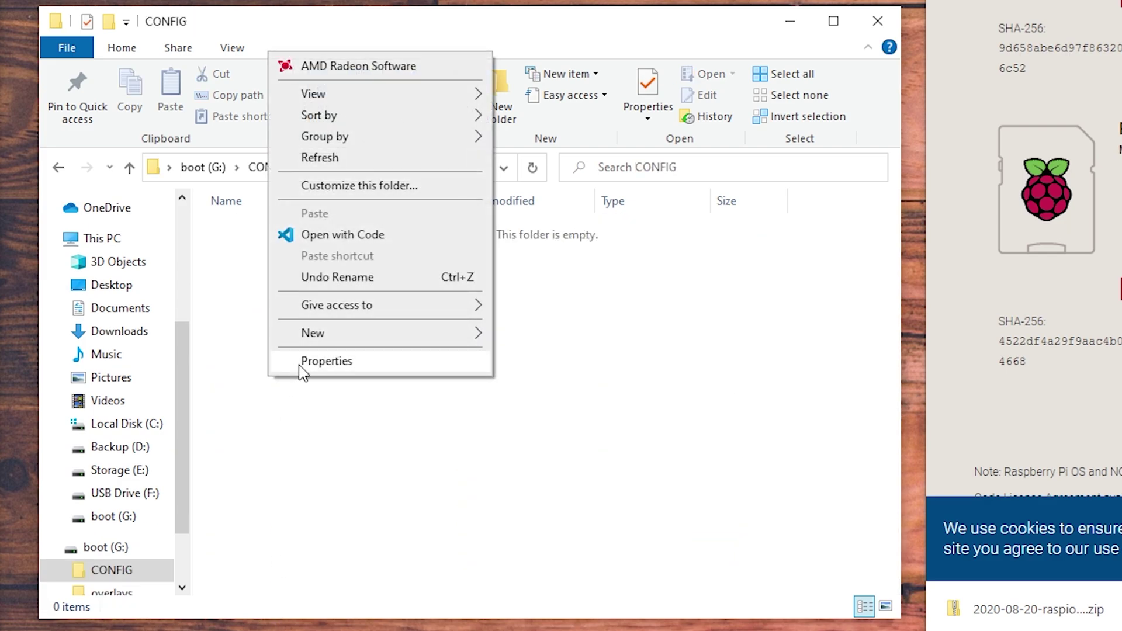
pyautogui.moveTo(319, 332)
pyautogui.click(605, 334)
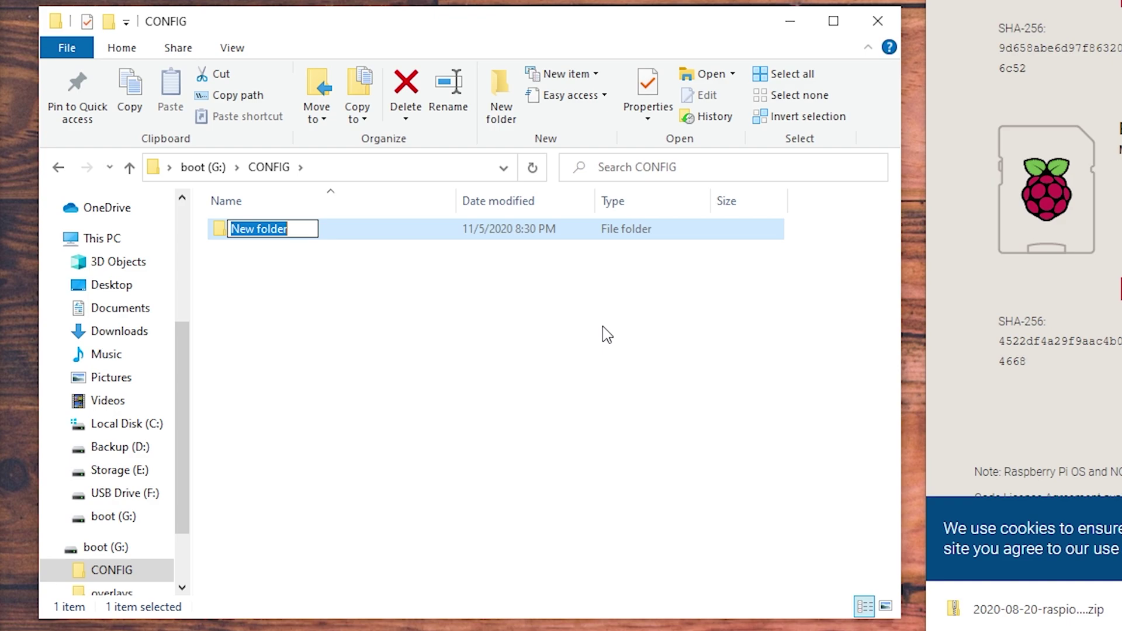
pyautogui.write('my-')
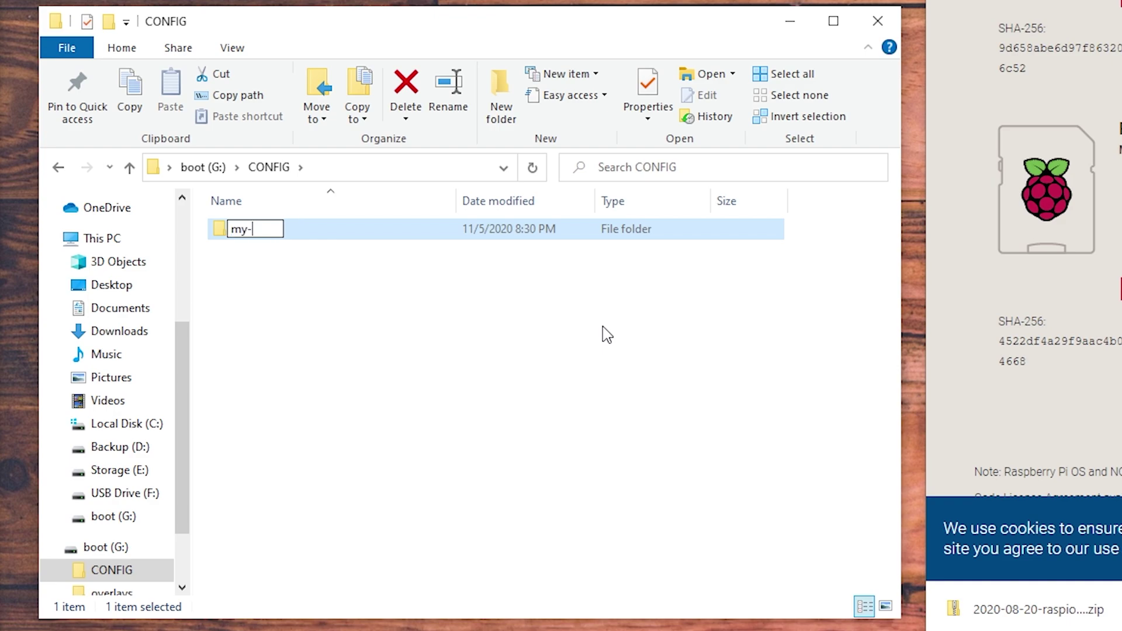
pyautogui.write('network')
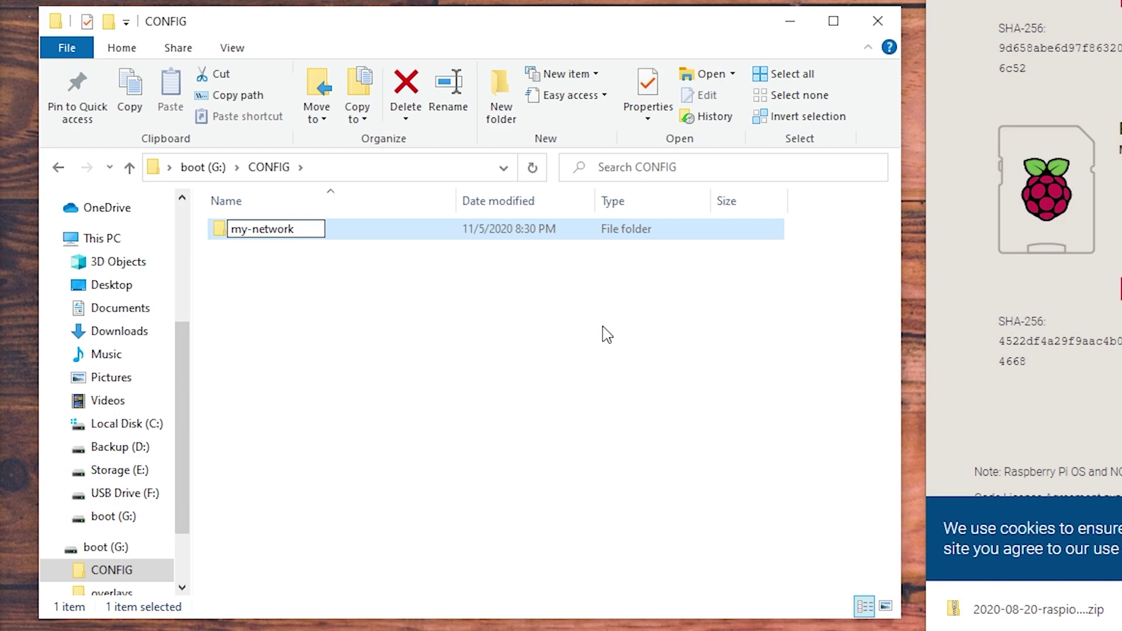
pyautogui.press('BackSpace')
pyautogui.press('BackSpace')
pyautogui.press('BackSpace')
pyautogui.press('BackSpace')
pyautogui.press('BackSpace')
pyautogui.press('BackSpace')
pyautogui.press('BackSpace')
pyautogui.press('BackSpace')
pyautogui.press('BackSpace')
pyautogui.press('BackSpace')
pyautogui.write('ne')
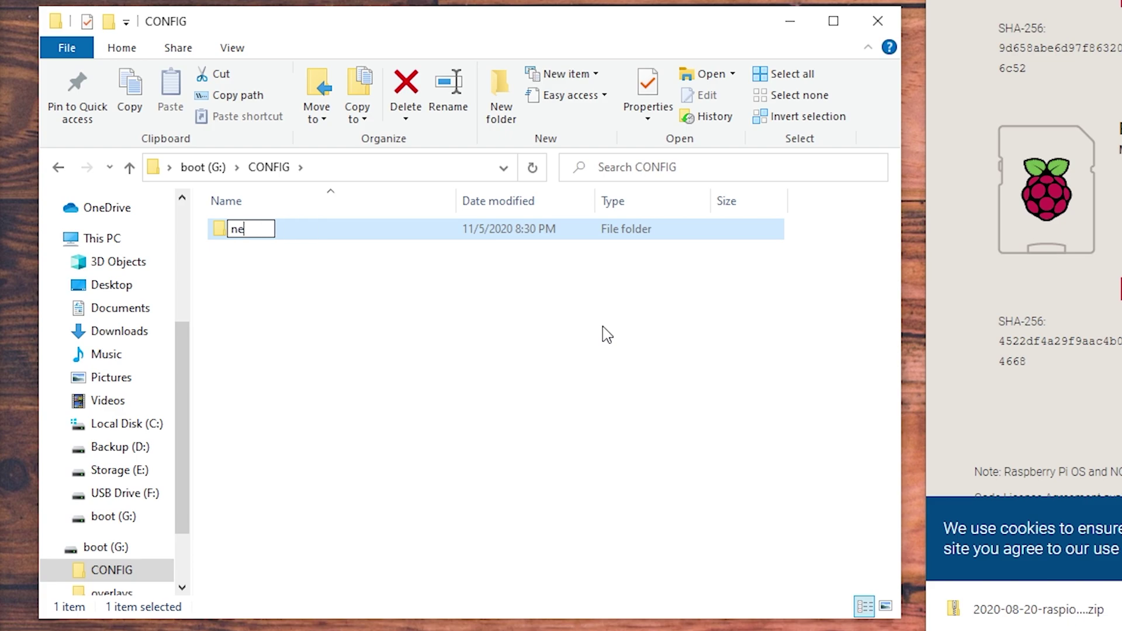
pyautogui.write('twork')
pyautogui.press('Return')
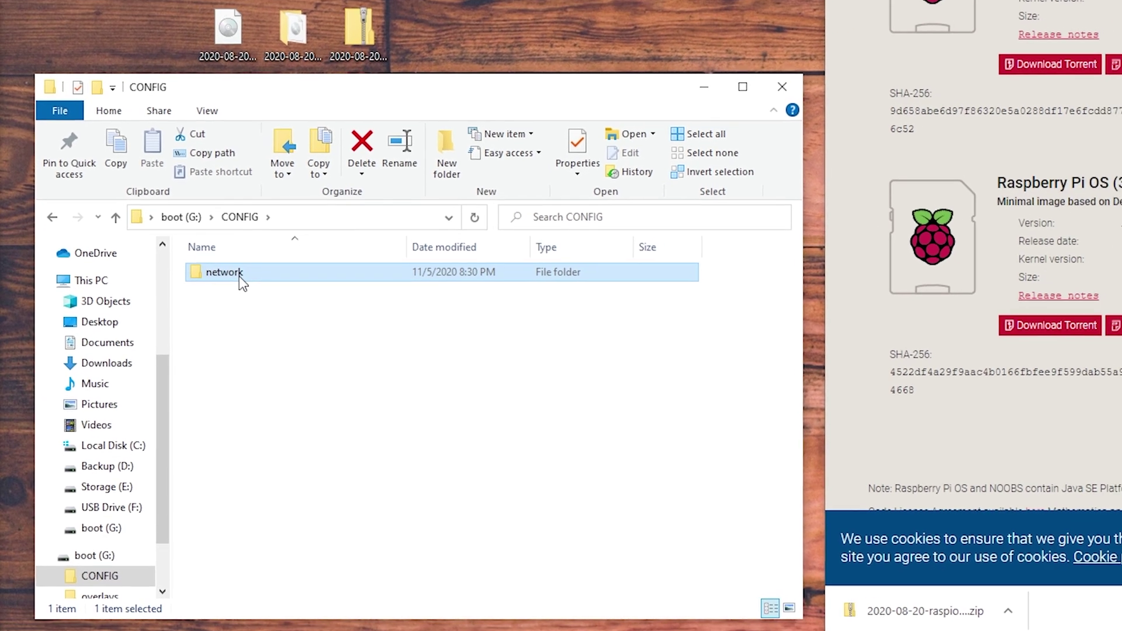
# Step: Copy my-network.txt into the network folder, rename it to my-network without extension, and return to boot (G:)
pyautogui.doubleClick(254, 230)
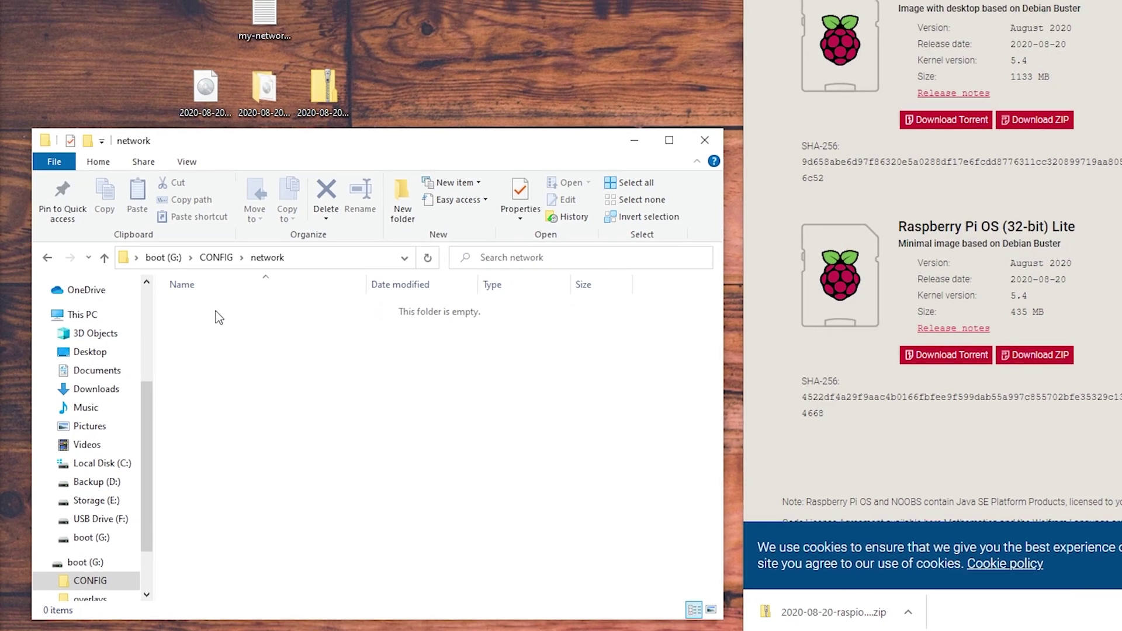
pyautogui.moveTo(273, 20); pyautogui.dragTo(216, 380)
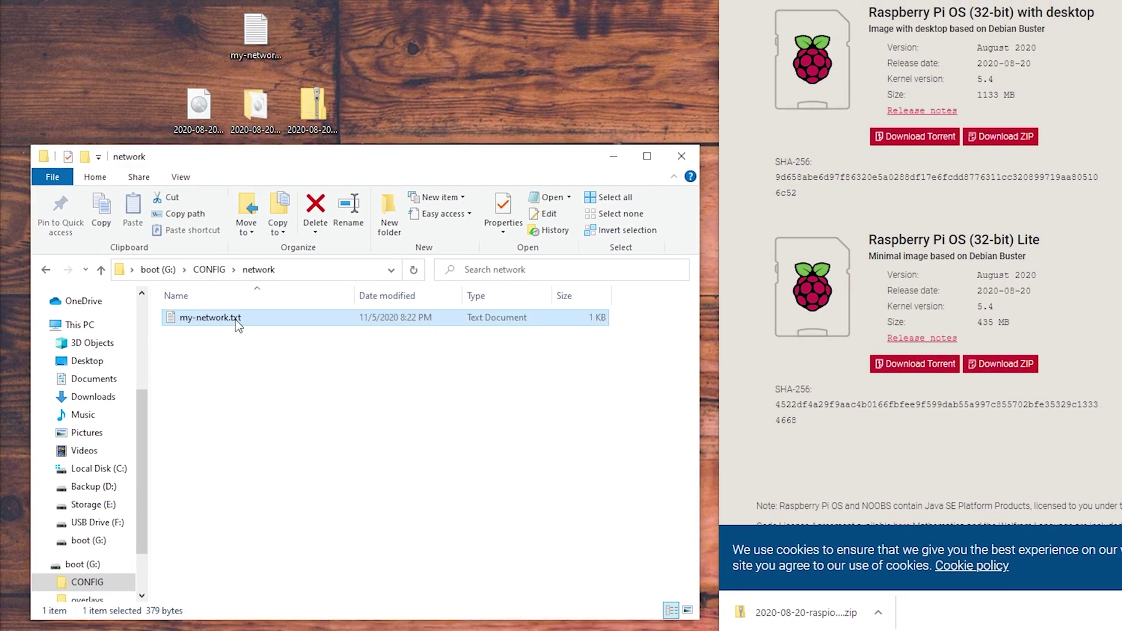
pyautogui.rightClick(215, 319)
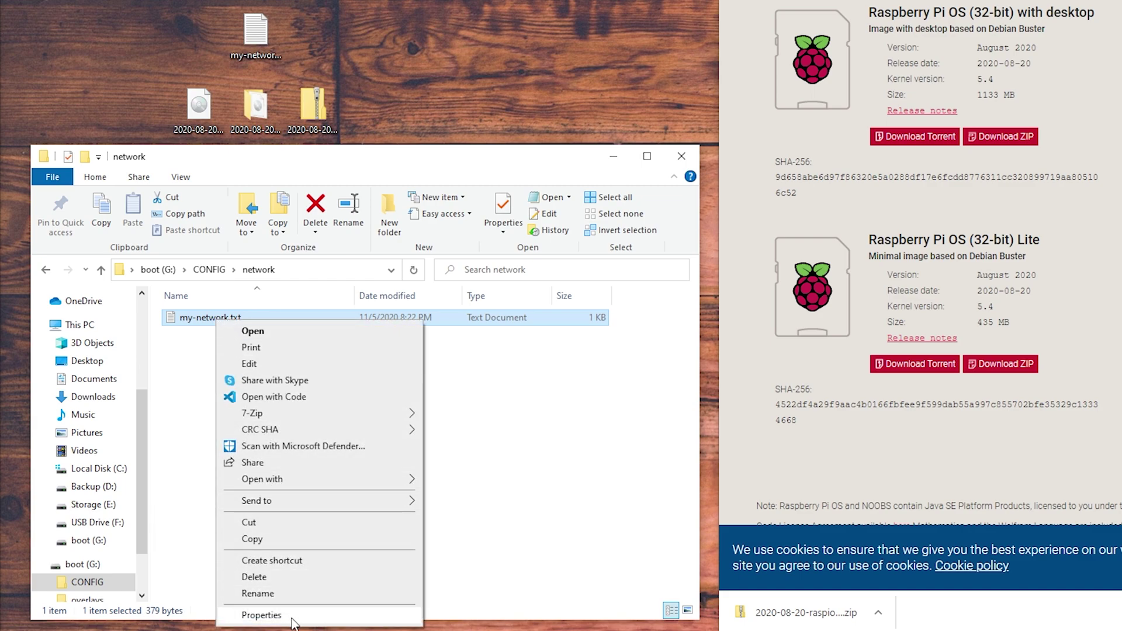
pyautogui.click(199, 327)
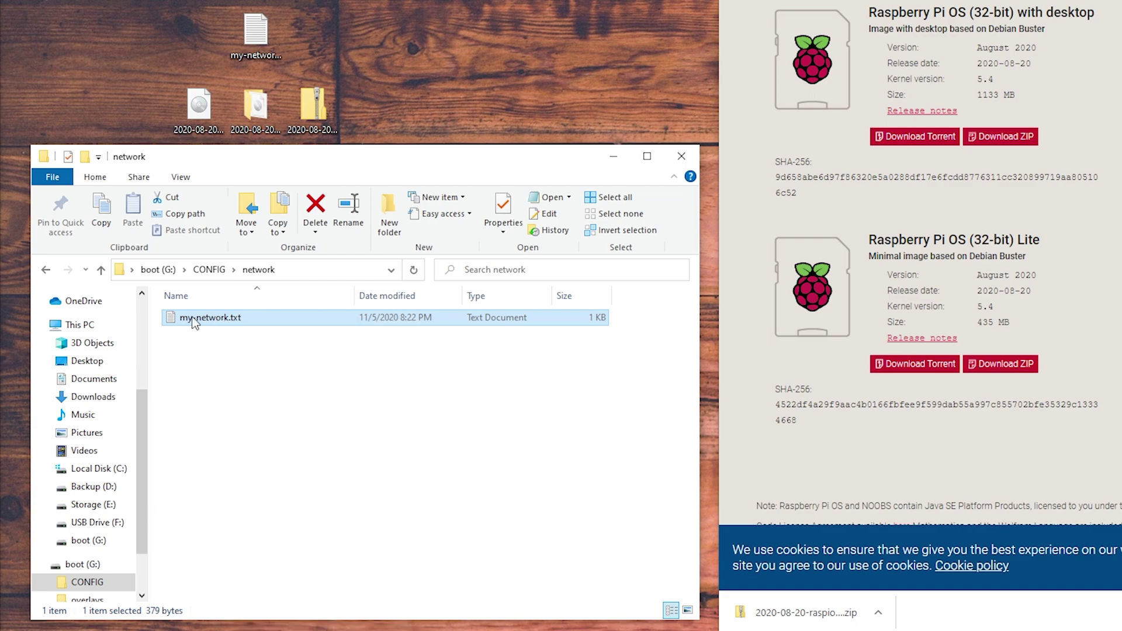
pyautogui.click(229, 316)
pyautogui.click(259, 319)
pyautogui.press('BackSpace')
pyautogui.press('BackSpace')
pyautogui.press('Return')
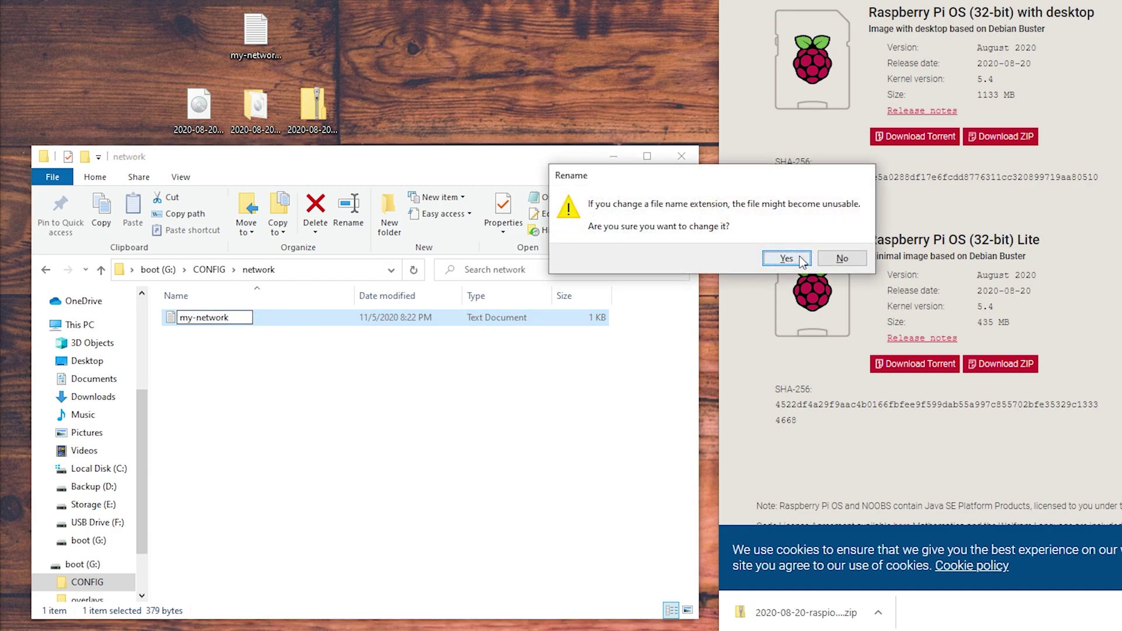
pyautogui.click(787, 258)
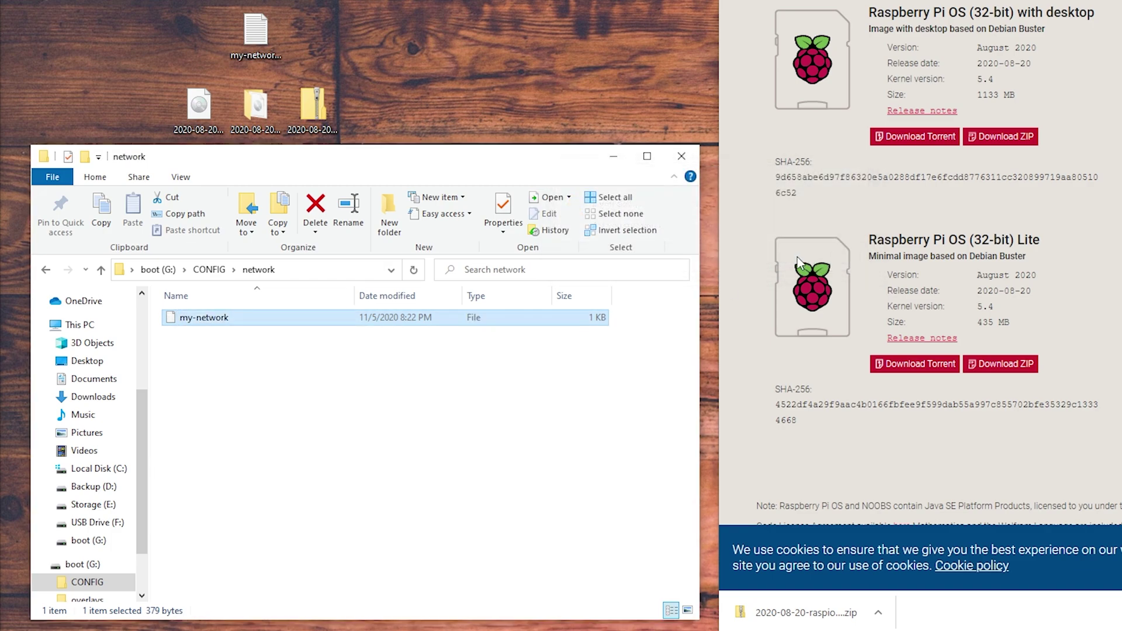
pyautogui.click(155, 270)
# Step: Permanently delete the CONFIG folder from boot (G:), confirming with Yes
pyautogui.scroll(-6, 245, 413)
pyautogui.scroll(6, 244, 413)
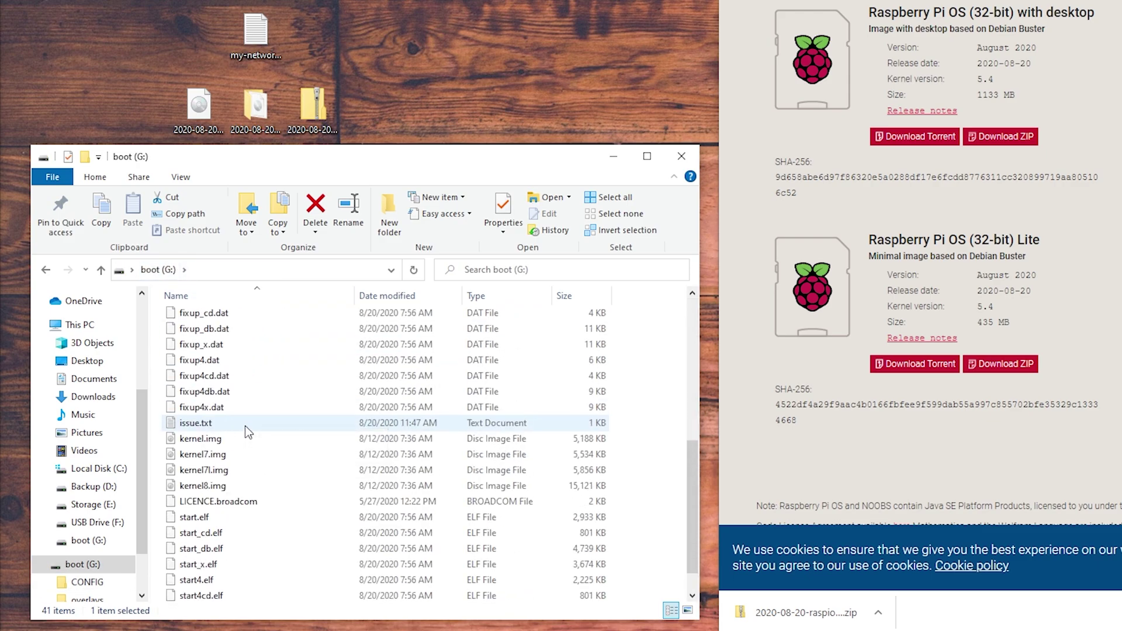
pyautogui.rightClick(204, 322)
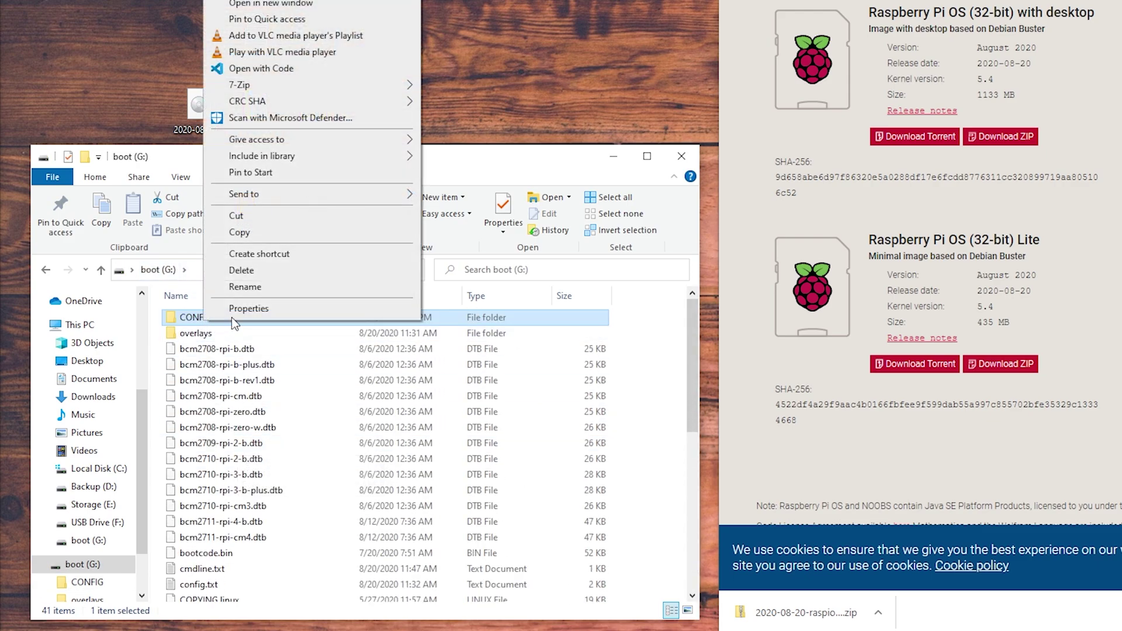
pyautogui.click(268, 272)
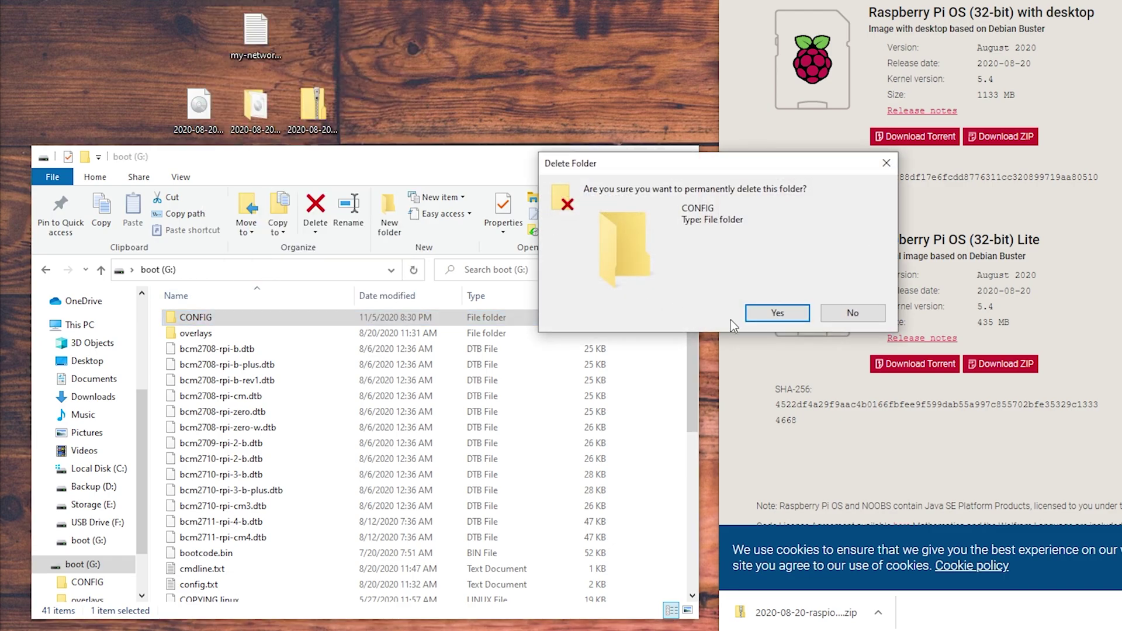
pyautogui.click(786, 311)
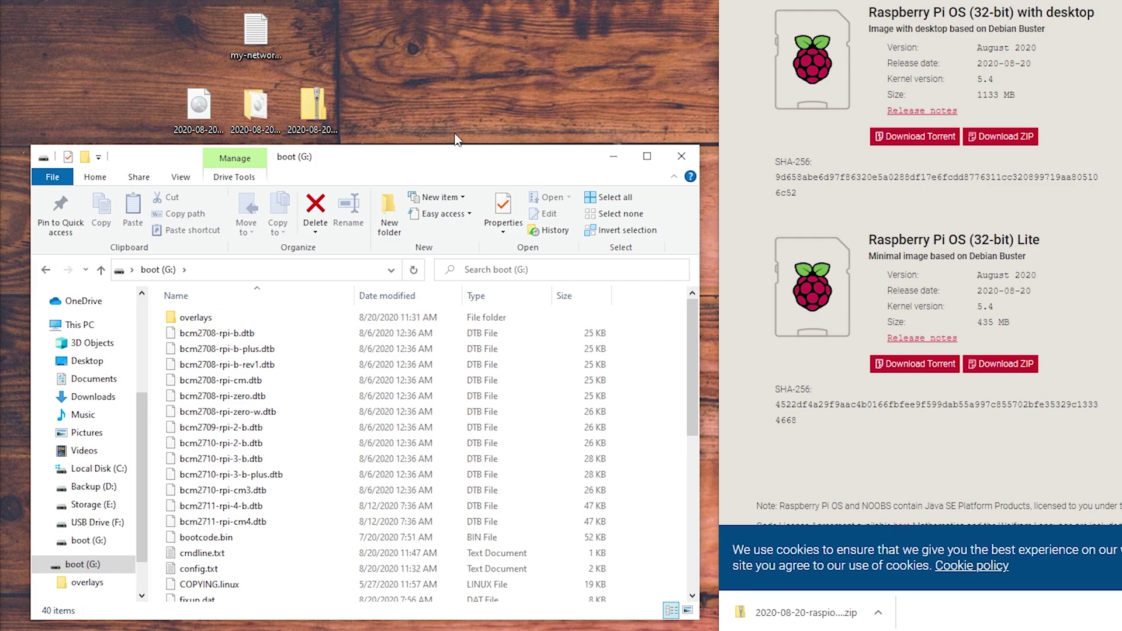
pyautogui.scroll(-6, 377, 342)
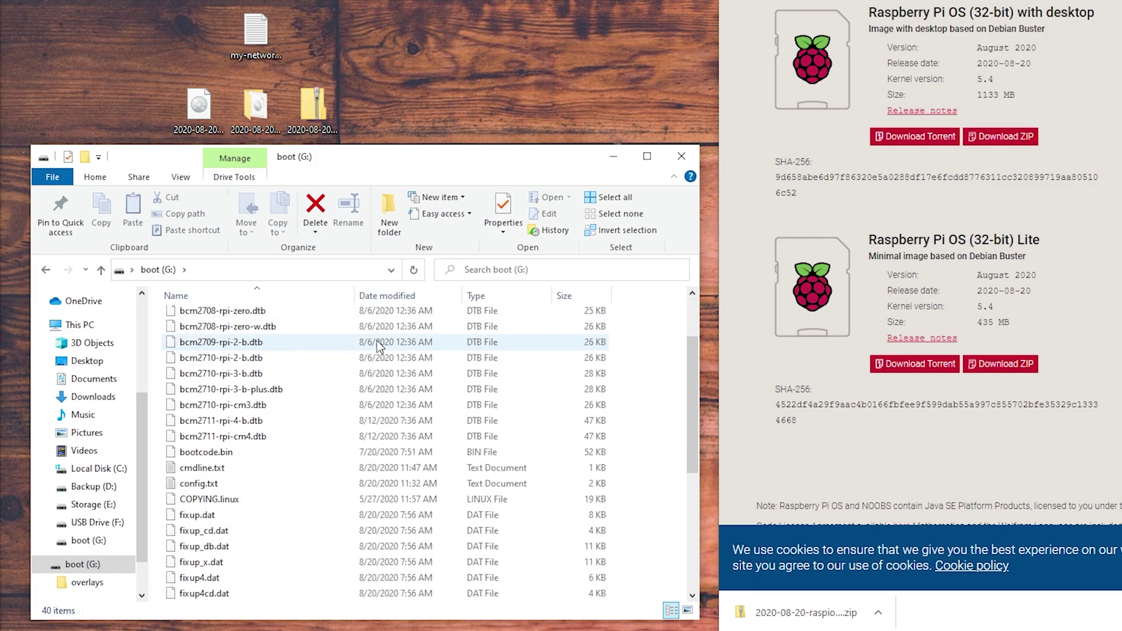
# Step: Create a new text document on the desktop named ssh with no .txt extension
pyautogui.rightClick(401, 16)
pyautogui.moveTo(472, 156)
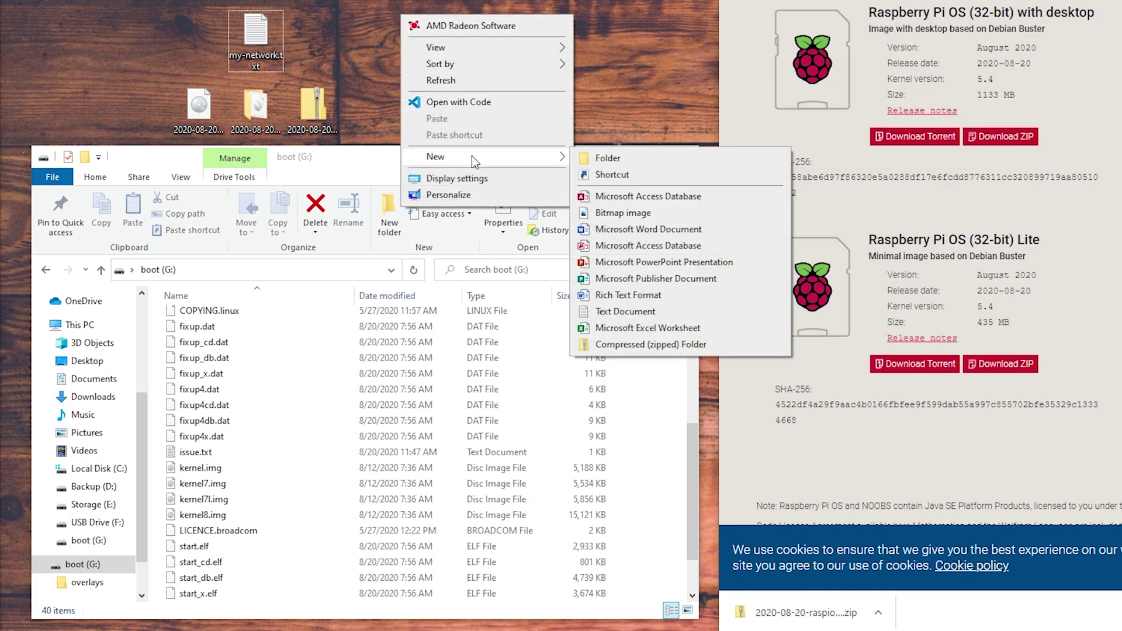
pyautogui.click(661, 311)
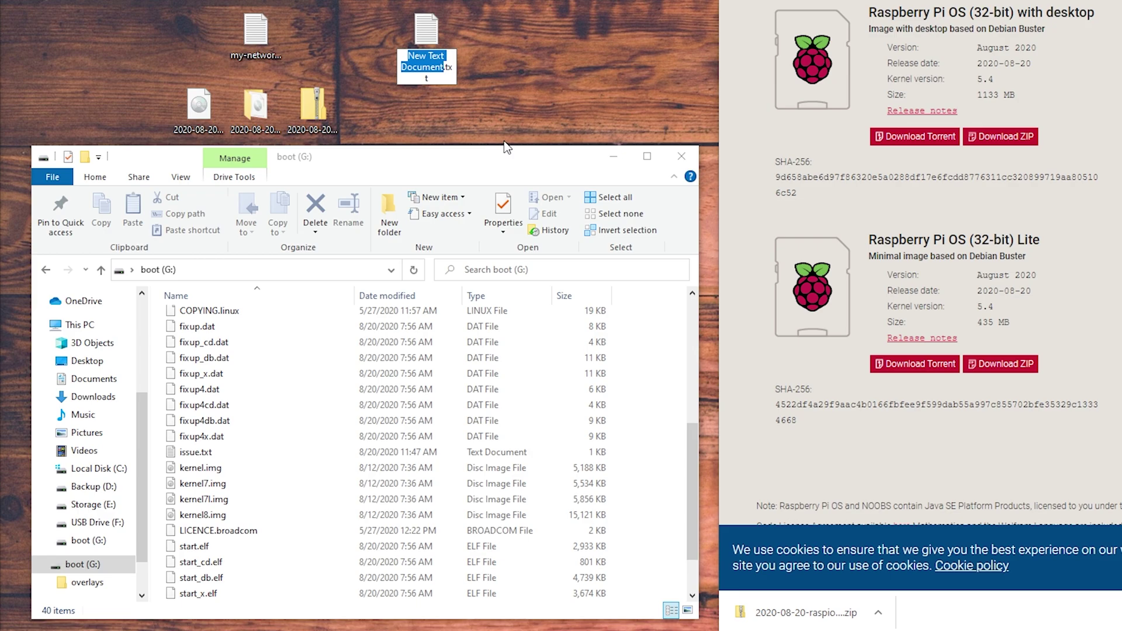
pyautogui.write('ssh')
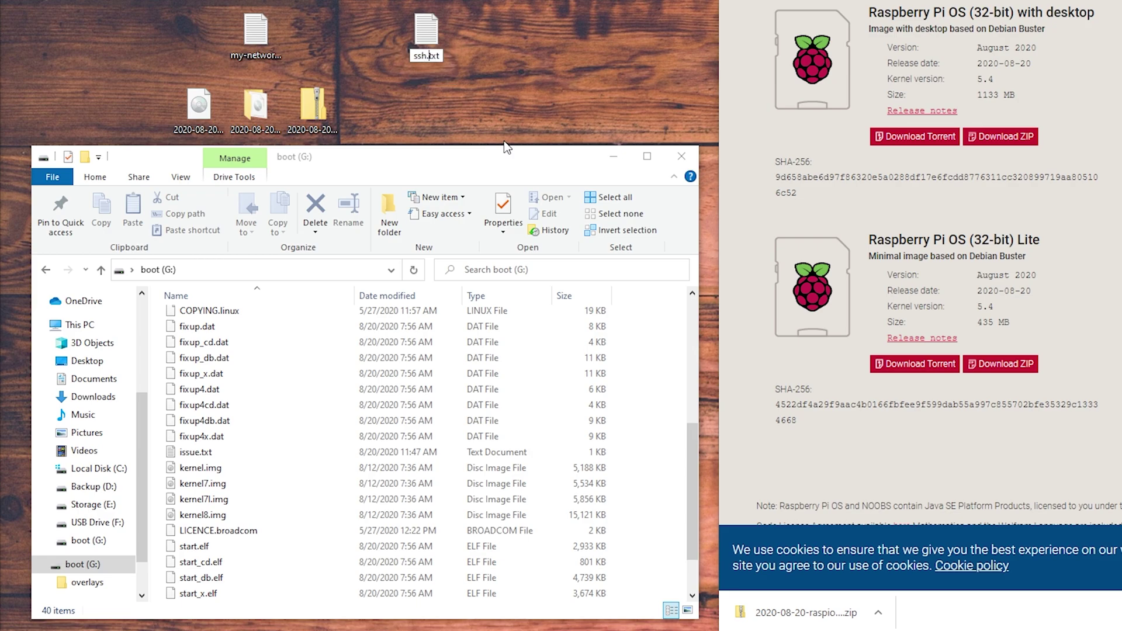
pyautogui.press('BackSpace')
pyautogui.press('BackSpace')
pyautogui.press('BackSpace')
pyautogui.press('BackSpace')
pyautogui.press('Return')
# Step: Copy the ssh file onto boot (G:) and close File Explorer
pyautogui.click(504, 72)
pyautogui.moveTo(498, 49); pyautogui.dragTo(287, 434)
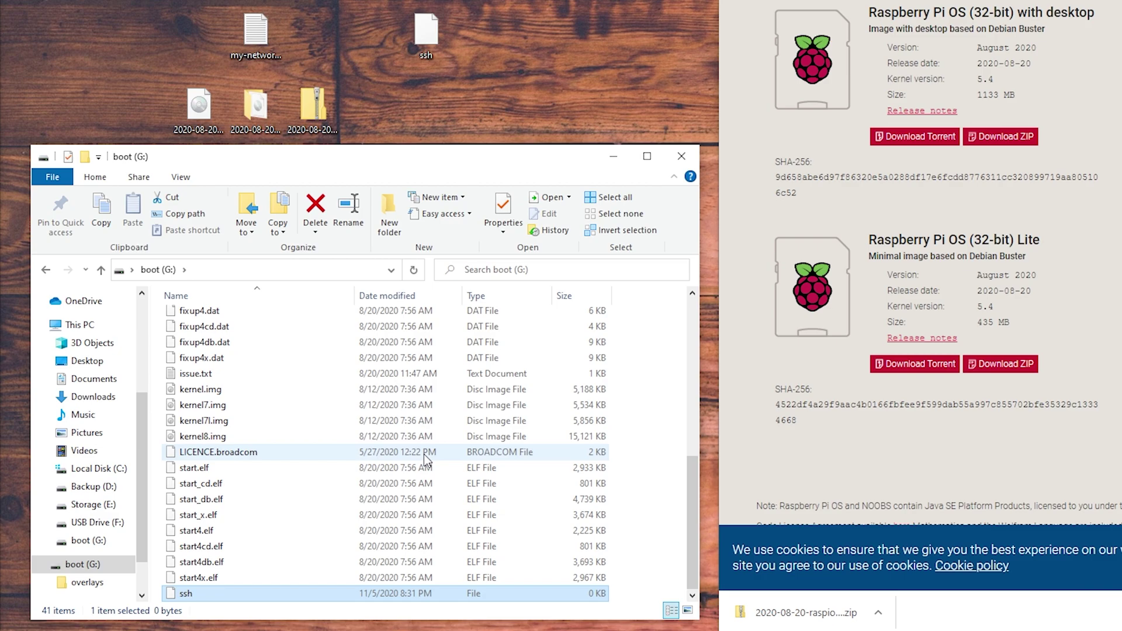
pyautogui.click(680, 156)
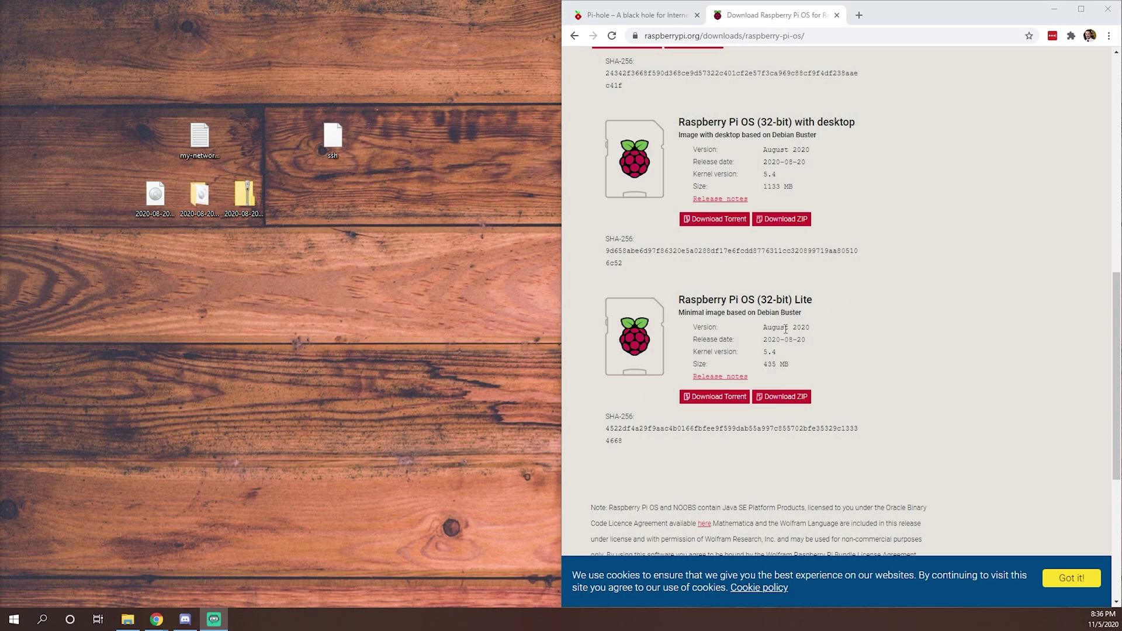
# Step: Load the router page at 10.0.0.1 and locate raspberrypi at 10.0.0.2 under Attached Devices
pyautogui.click(859, 16)
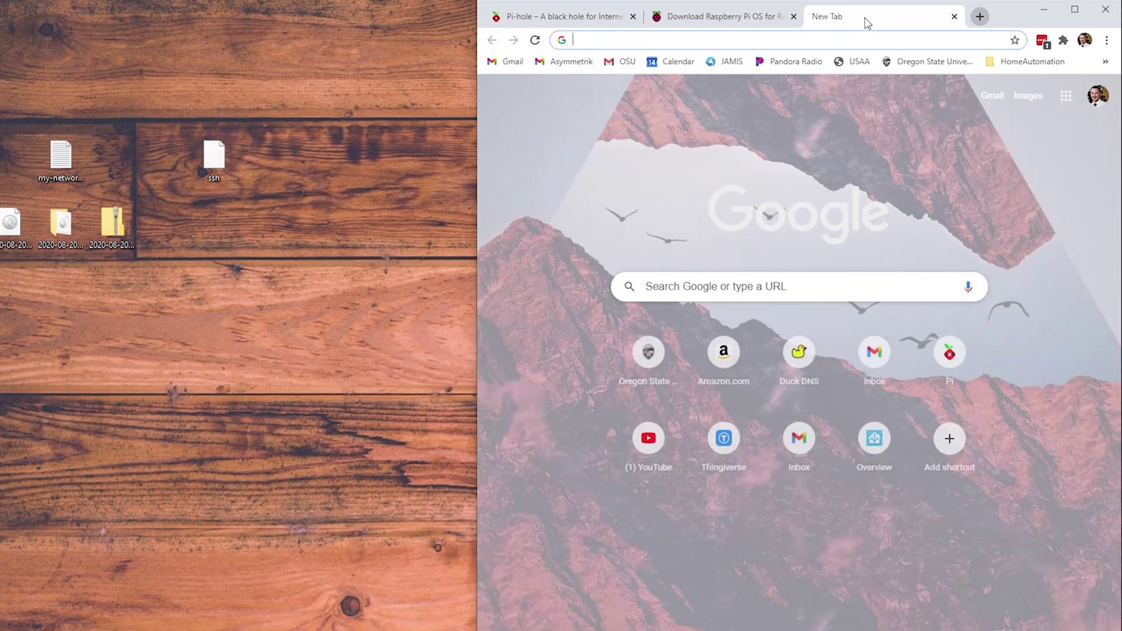
pyautogui.click(760, 44)
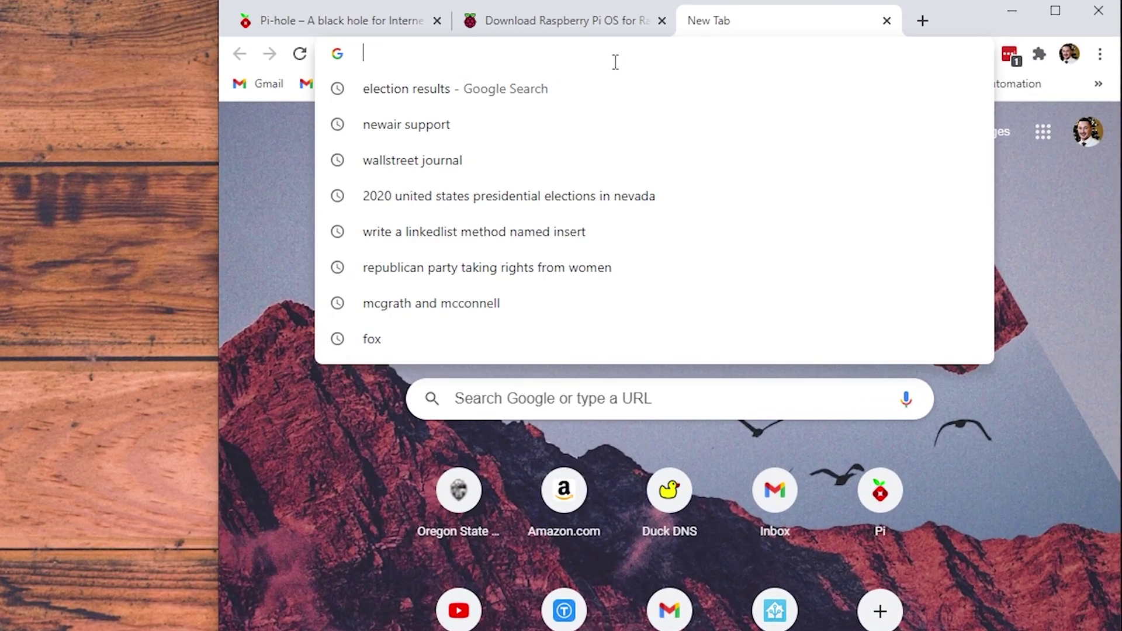
pyautogui.write('10.')
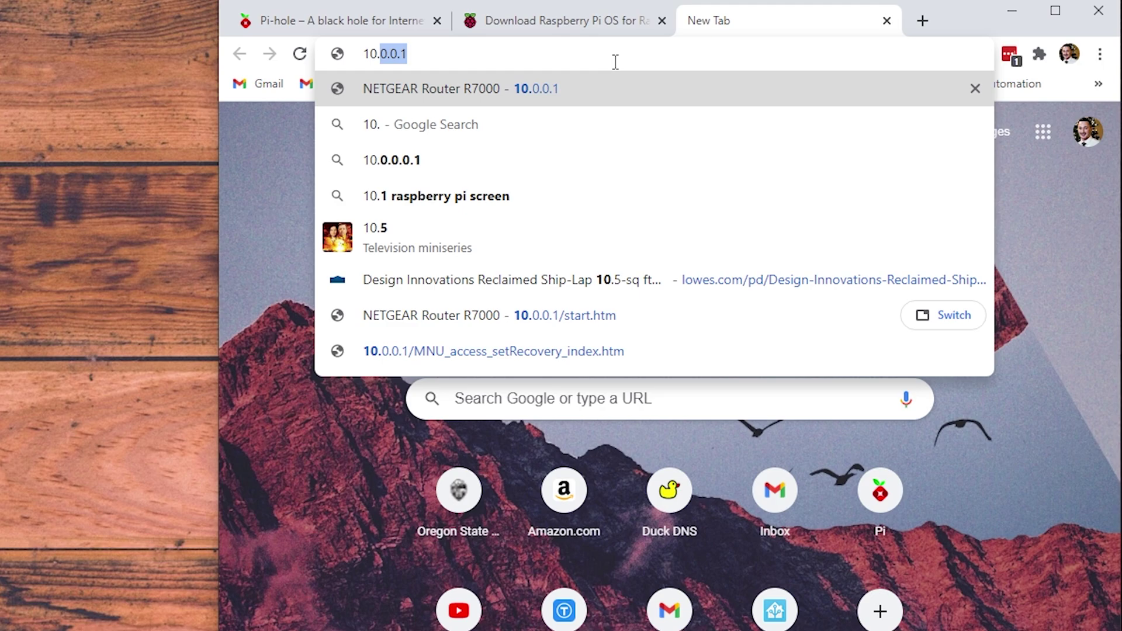
pyautogui.press('Return')
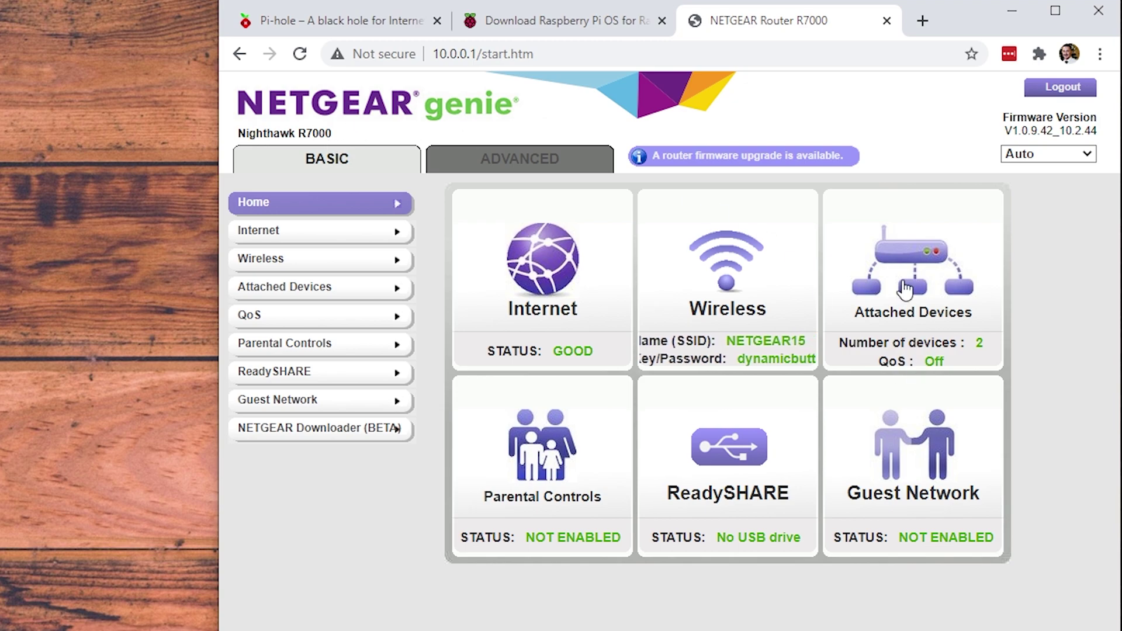
pyautogui.click(906, 289)
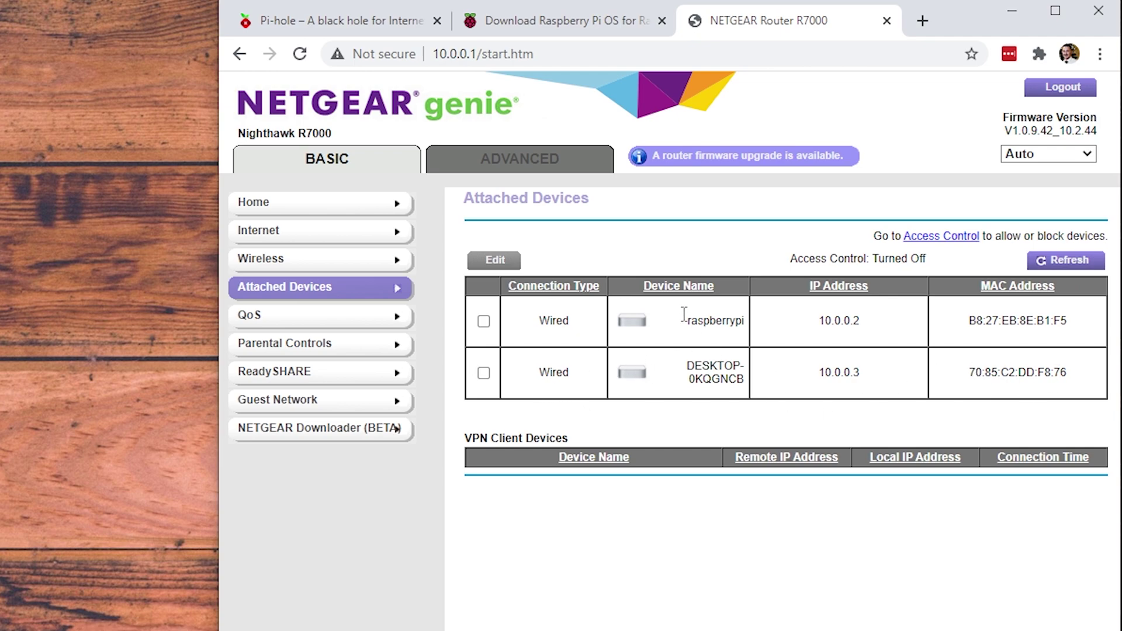
pyautogui.moveTo(691, 321); pyautogui.dragTo(747, 321)
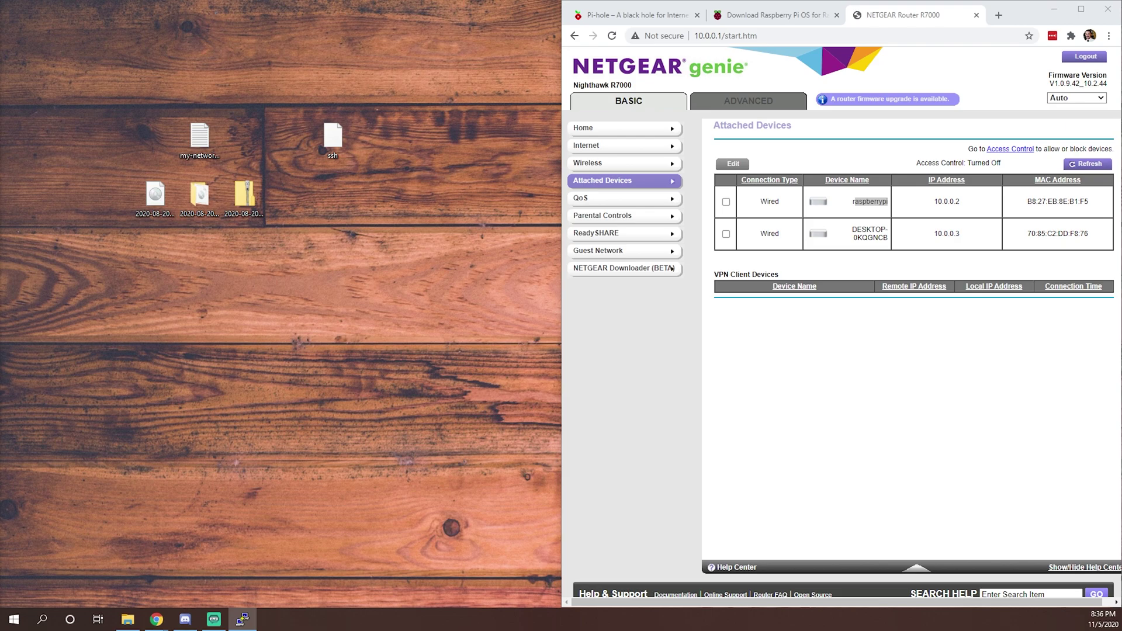
pyautogui.moveTo(184, 230); pyautogui.dragTo(366, 258)
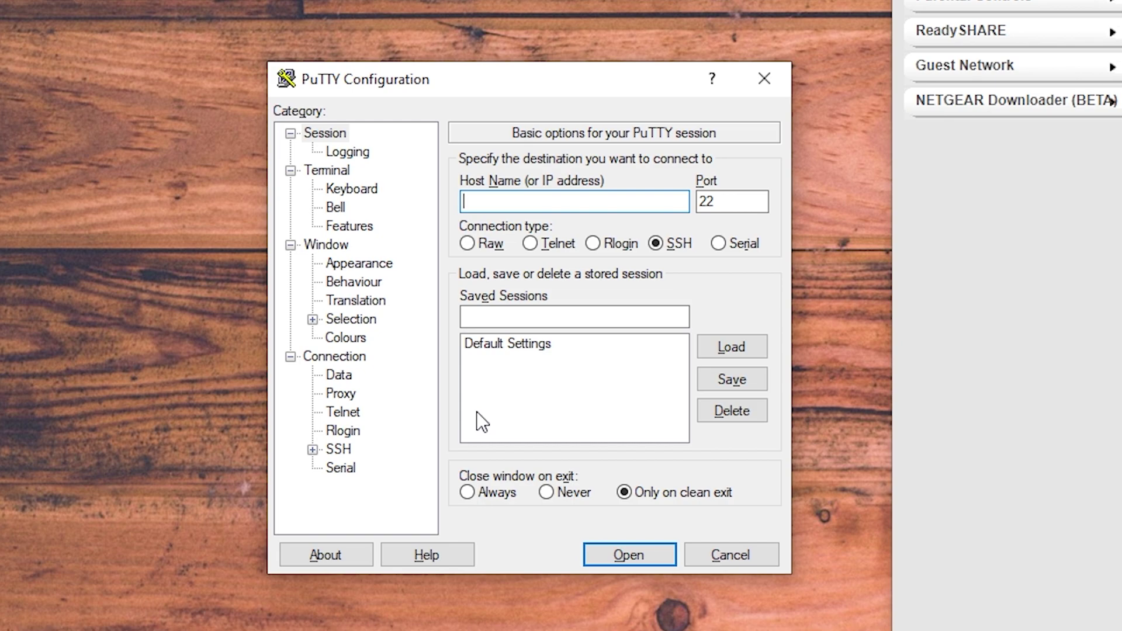
pyautogui.write('pi@10.0.0.2')
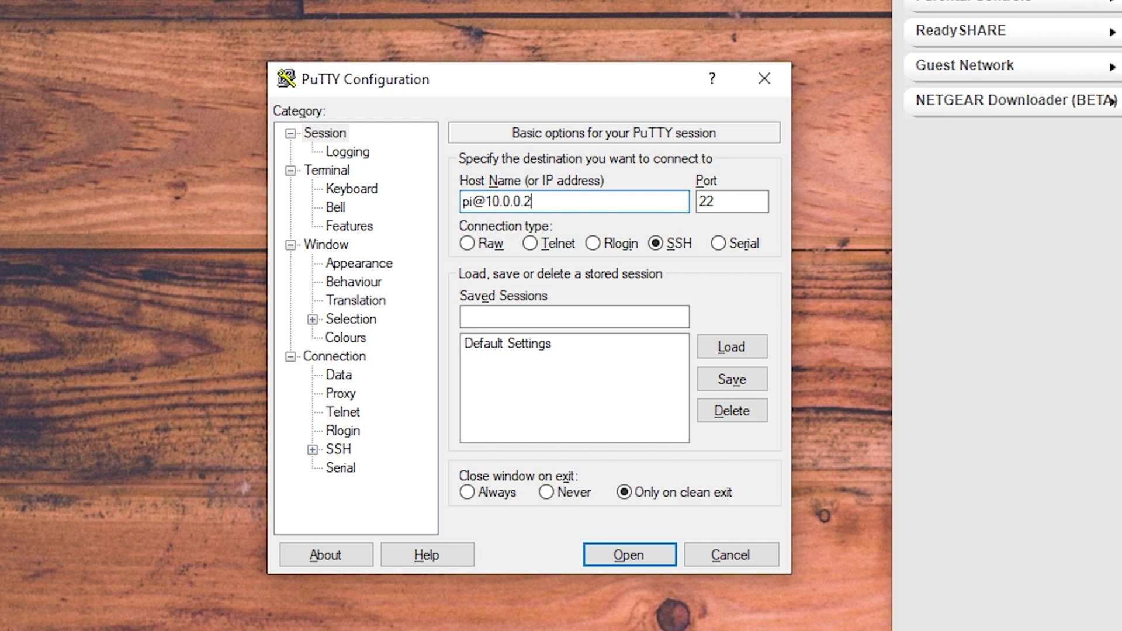
pyautogui.press('Return')
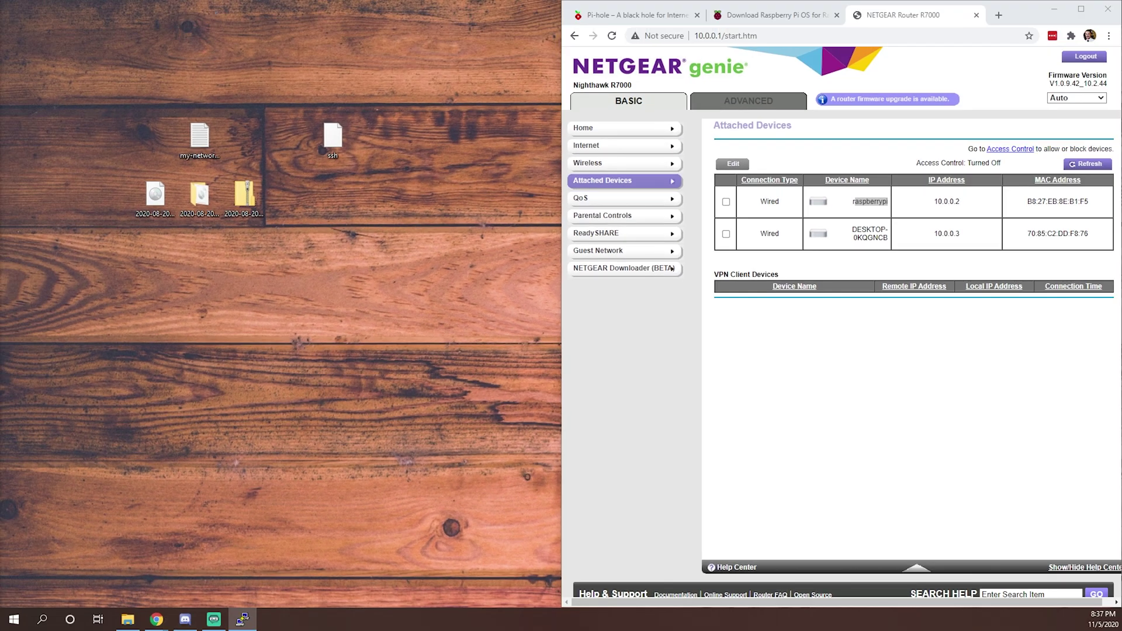
pyautogui.moveTo(295, 247); pyautogui.dragTo(346, 262)
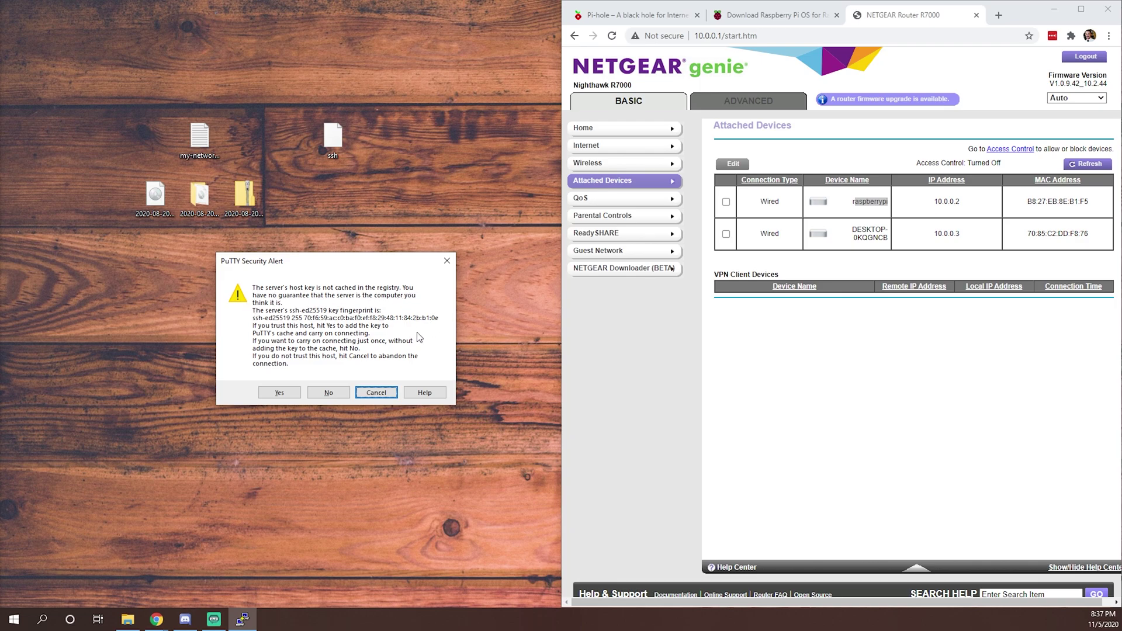
pyautogui.click(285, 393)
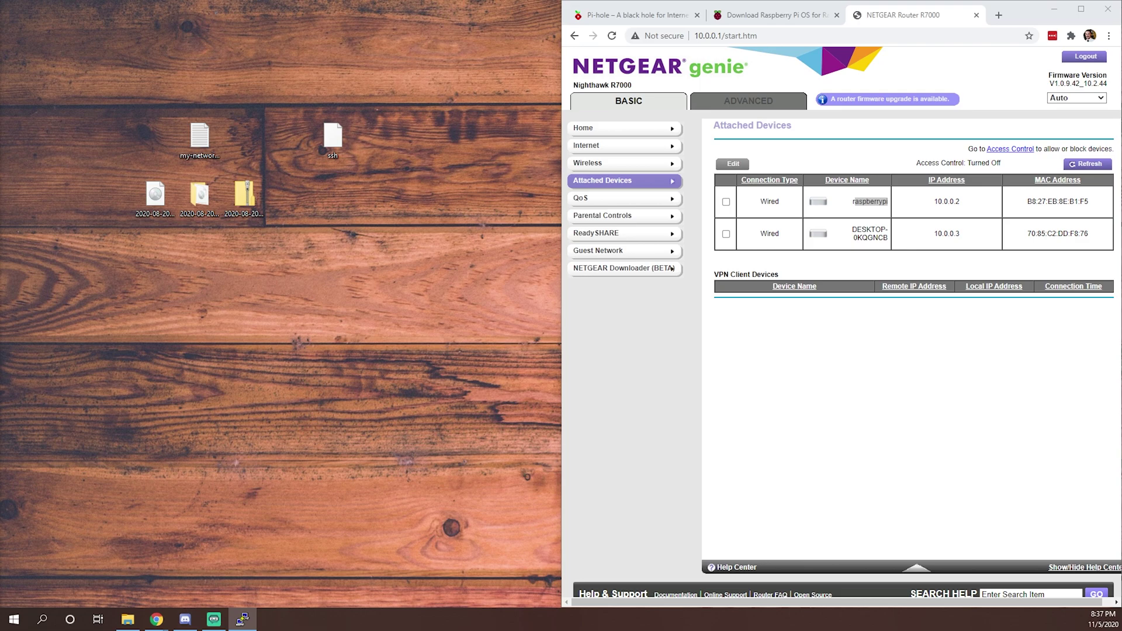
# Step: Enter the pi user's password to log in and reach the pi@raspberrypi:~ $ prompt
pyautogui.moveTo(199, 256); pyautogui.dragTo(330, 258)
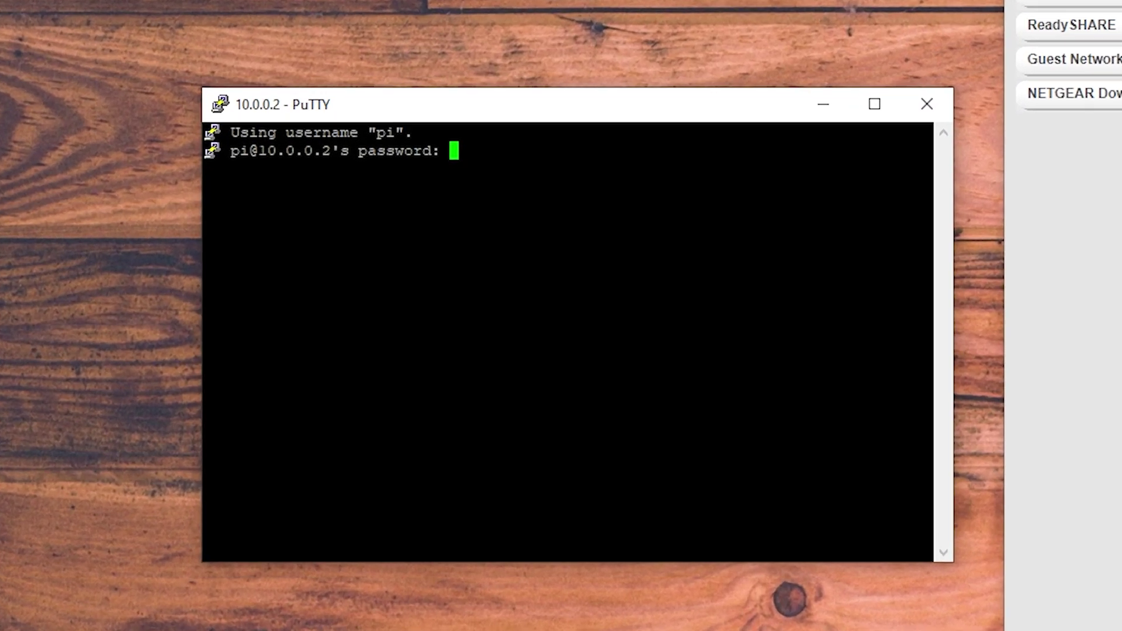
pyautogui.moveTo(259, 124); pyautogui.dragTo(432, 133)
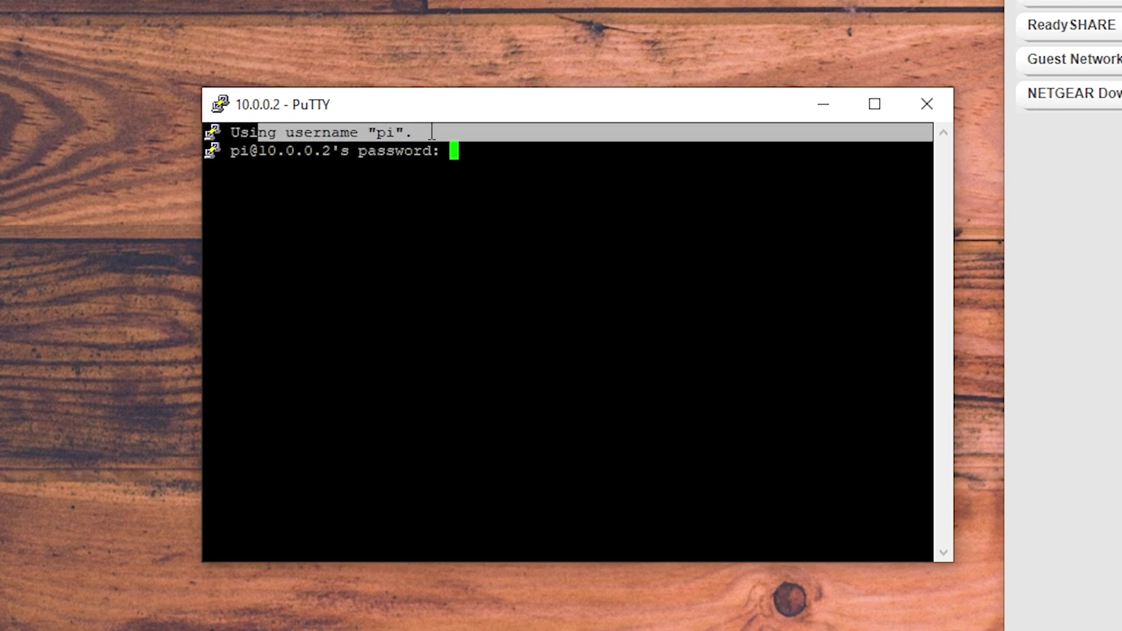
pyautogui.tripleClick(436, 150)
pyautogui.click(483, 151)
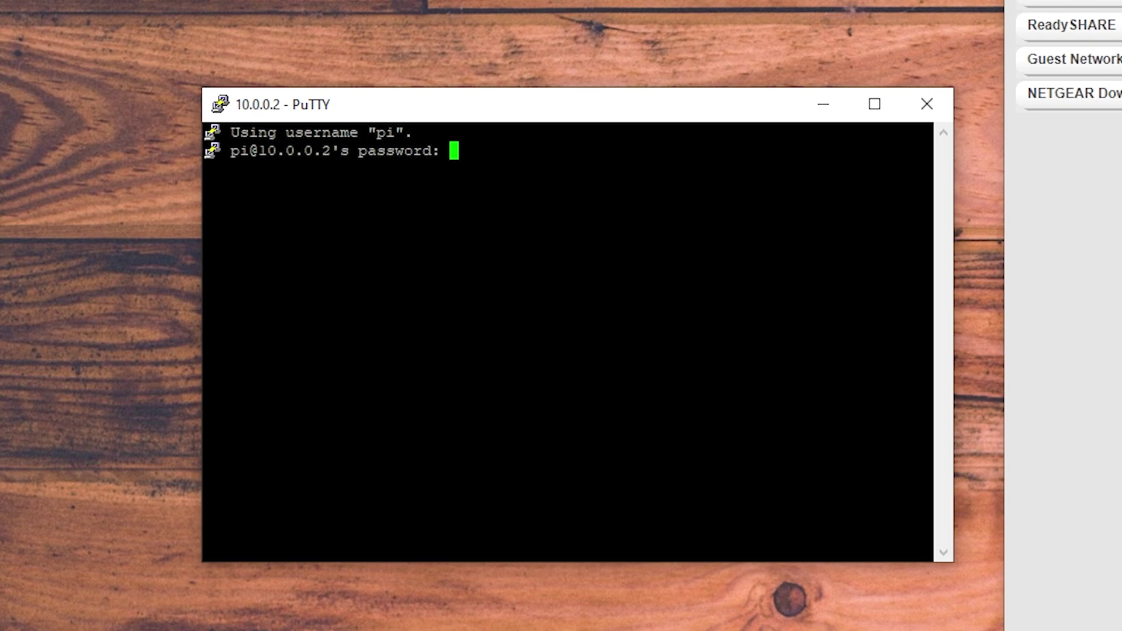
pyautogui.press('Return')
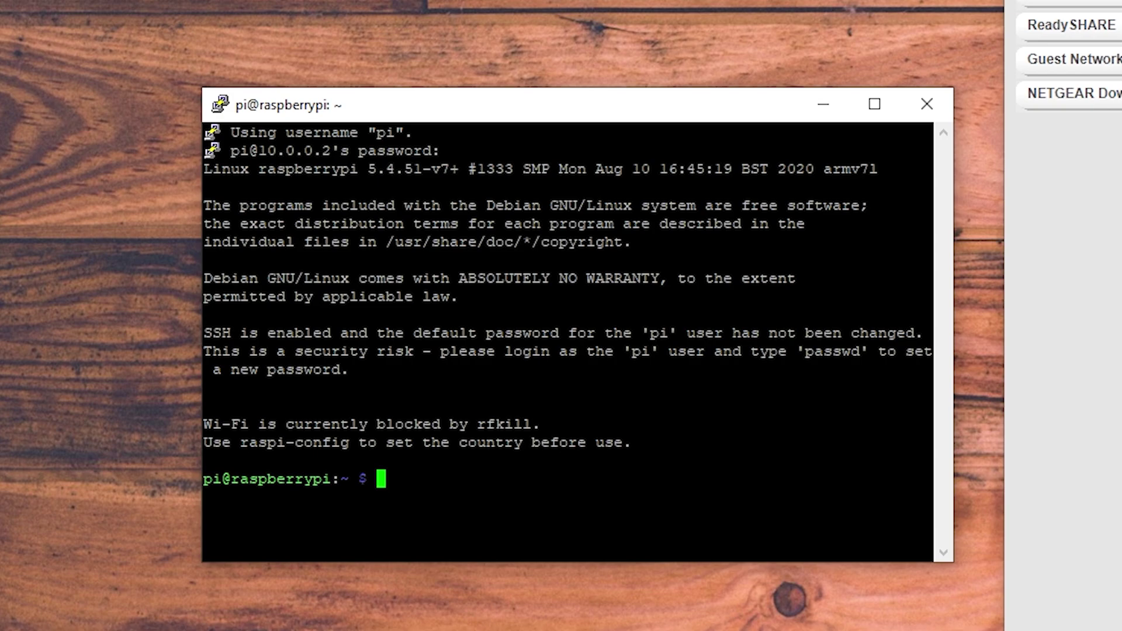
# Step: Run sudo raspi-config, resize the PuTTY window, and relaunch the tool to its main menu
pyautogui.write('sudo rasp')
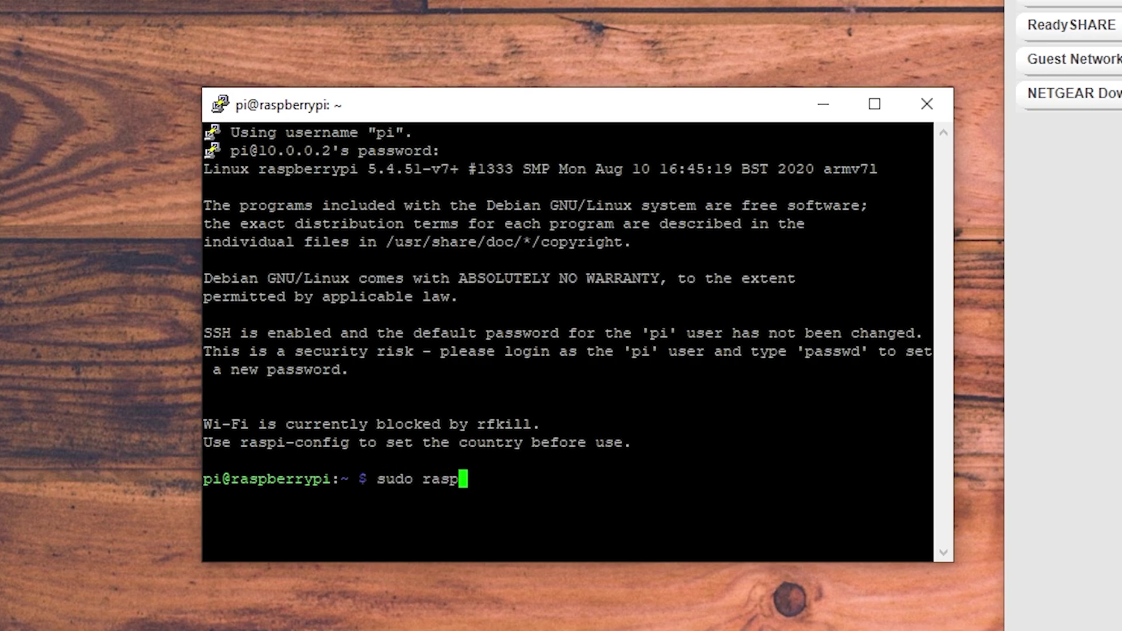
pyautogui.write('i-config')
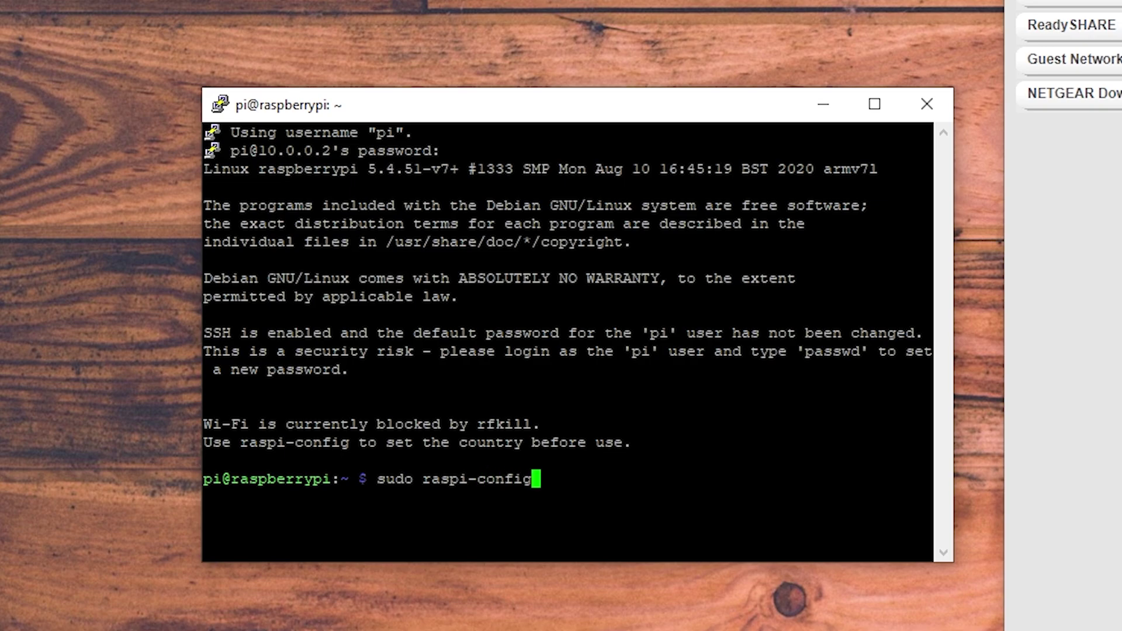
pyautogui.press('Return')
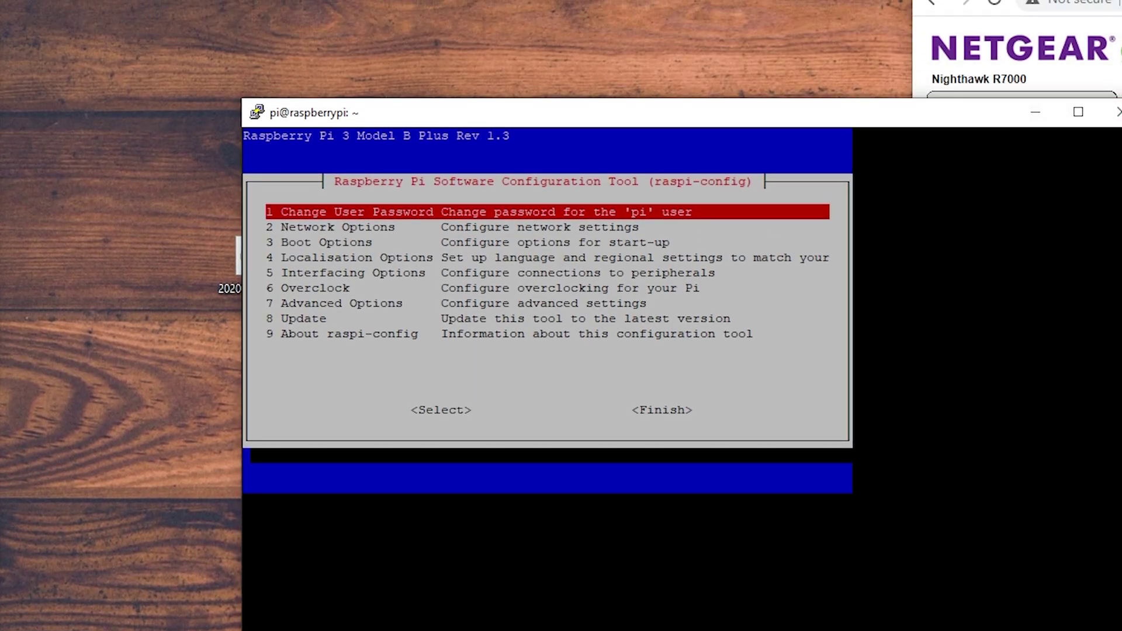
pyautogui.moveTo(1121, 630); pyautogui.dragTo(877, 495)
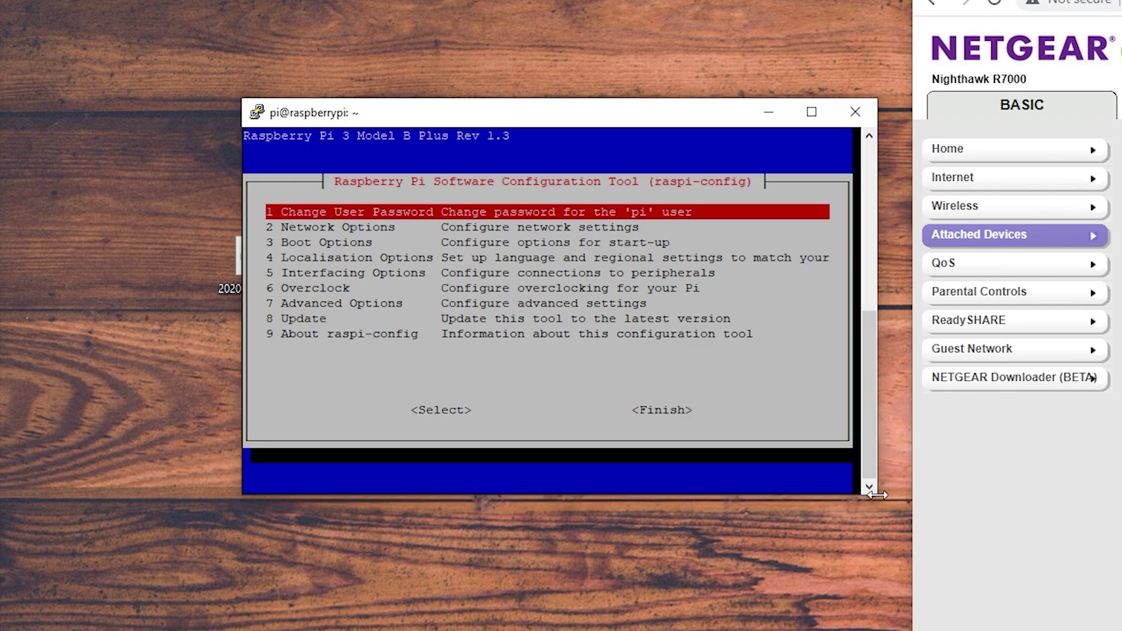
pyautogui.press('Escape')
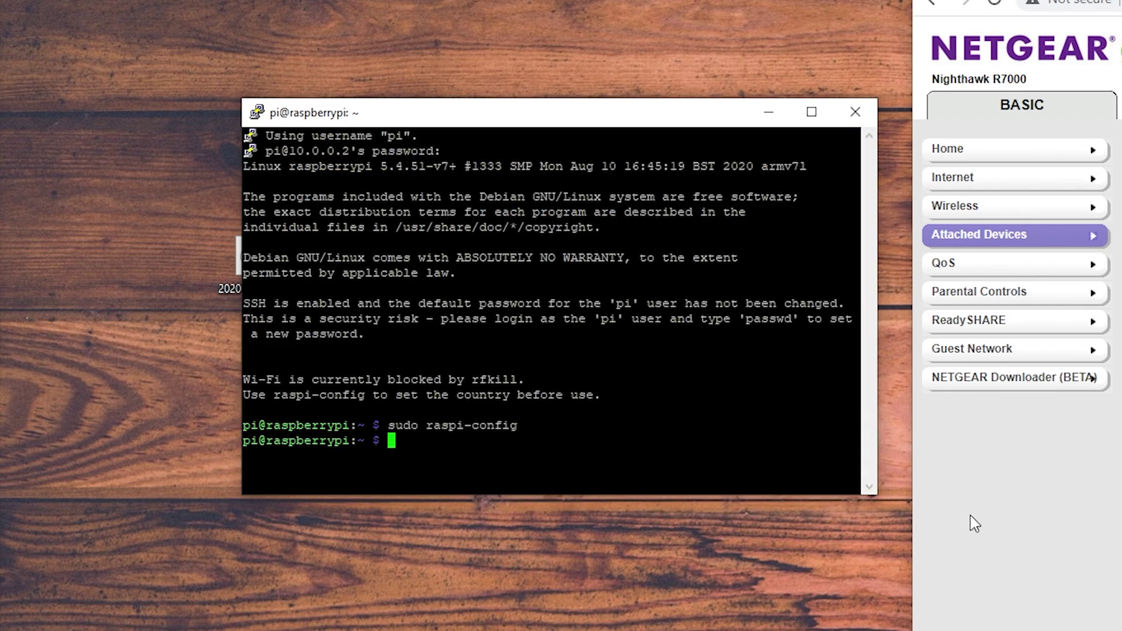
pyautogui.press('Up')
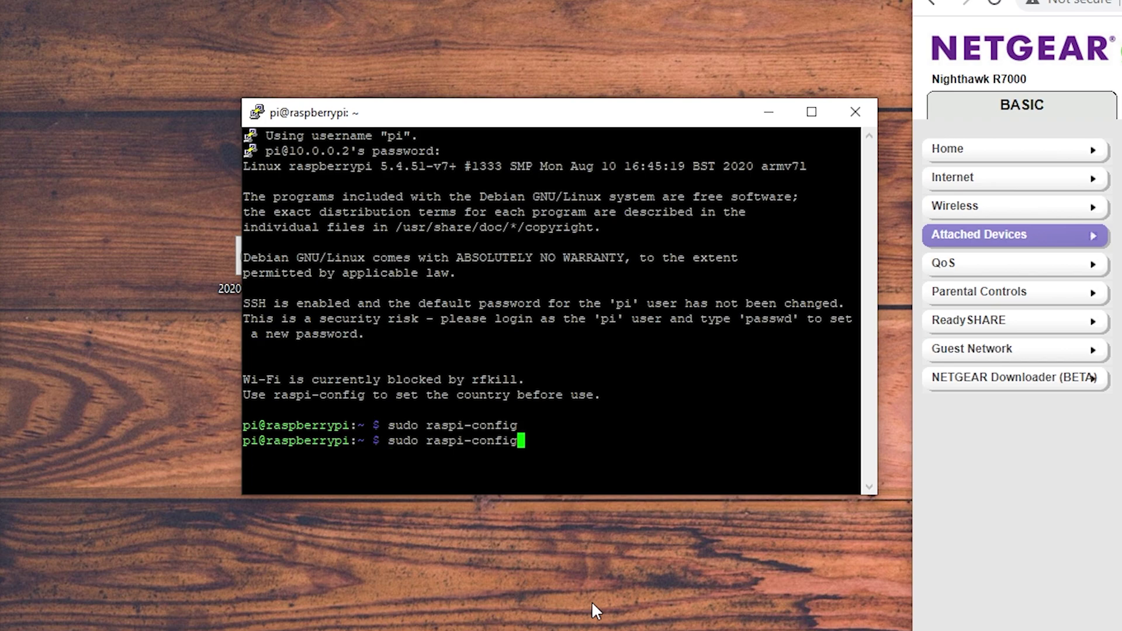
pyautogui.press('Return')
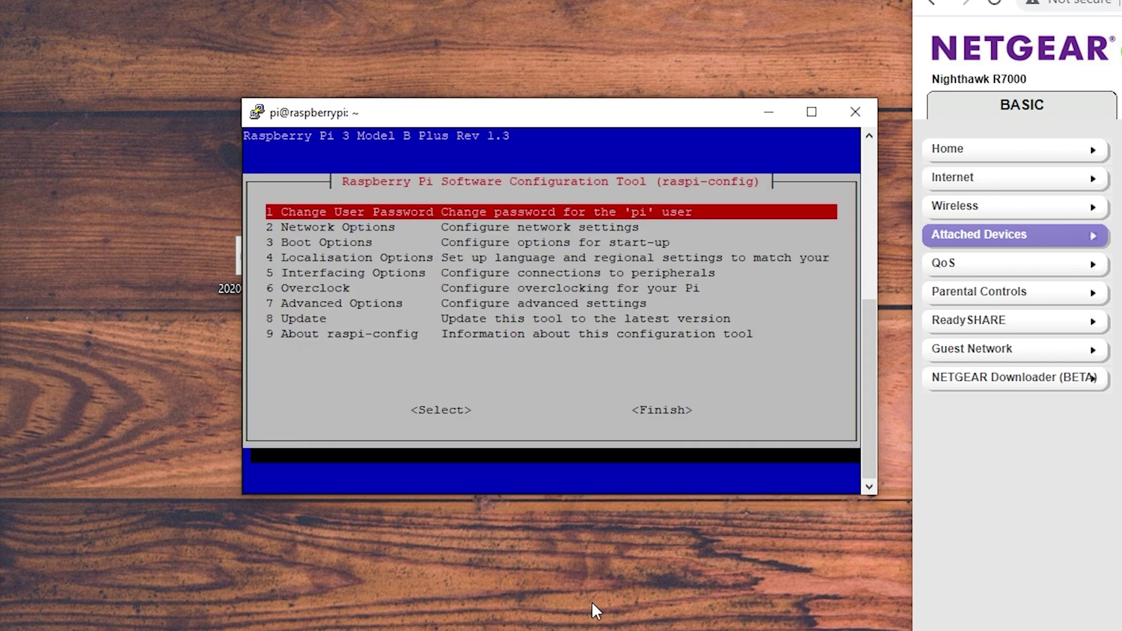
# Step: Open the Localisation Options and the Change Locale settings in raspi-config
pyautogui.press('Down')
pyautogui.press('Up')
pyautogui.press('Down')
pyautogui.press('Down')
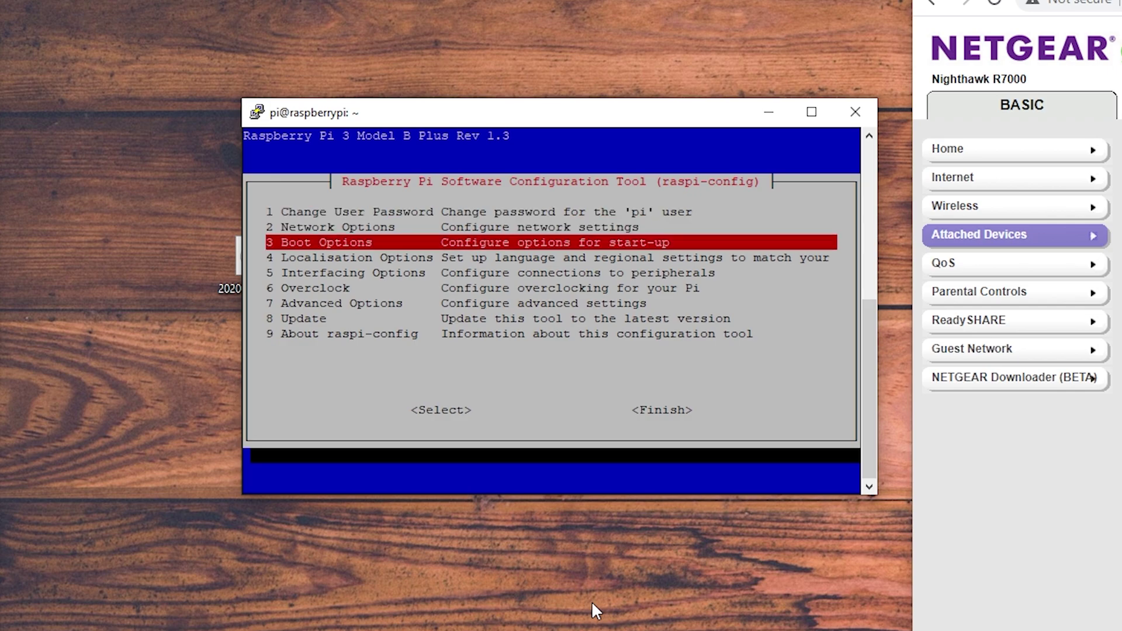
pyautogui.press('Down')
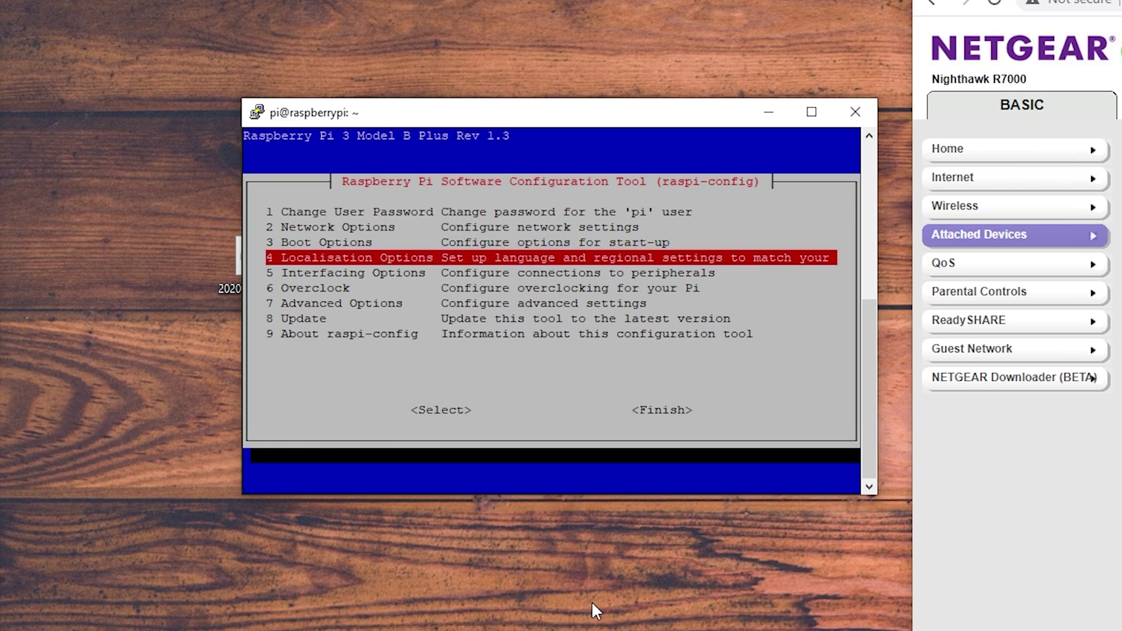
pyautogui.press('Return')
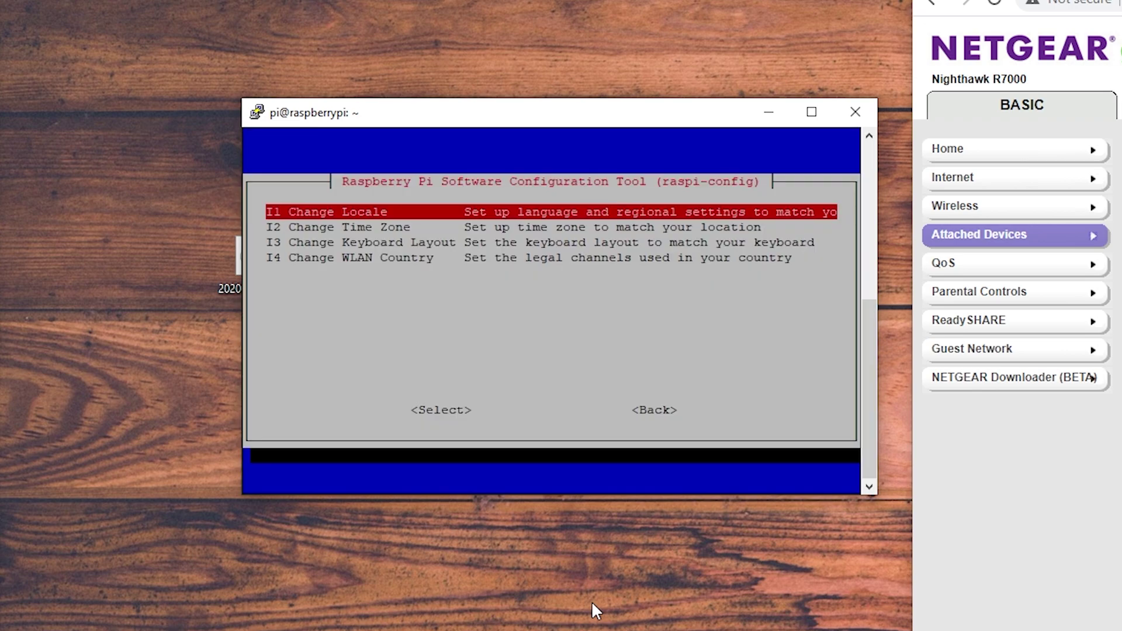
pyautogui.hotkey('ctrl', 'c')
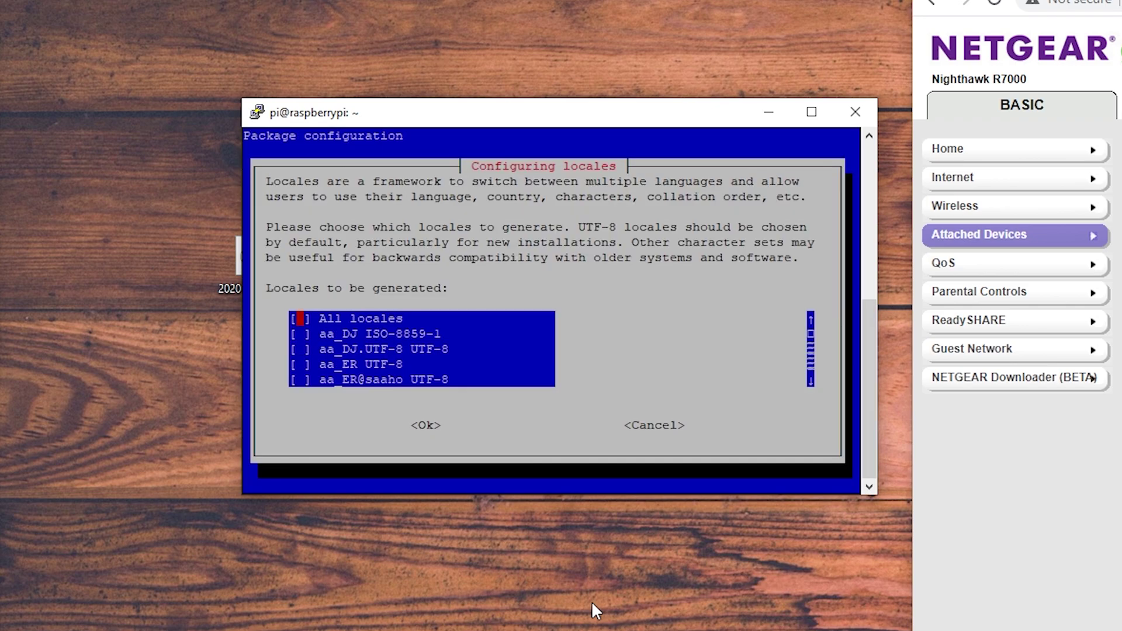
# Step: Tick en_US.UTF-8 to generate and confirm it as the default system locale
pyautogui.press('Down')
pyautogui.press('Down')
pyautogui.press('Down')
pyautogui.press('Down')
pyautogui.press('Down')
pyautogui.press('Down')
pyautogui.press('Down')
pyautogui.press('Down')
pyautogui.press('Down')
pyautogui.press('Down')
pyautogui.press('Down')
pyautogui.press('Down')
pyautogui.press('Down')
pyautogui.press('Down')
pyautogui.press('Down')
pyautogui.press('Down')
pyautogui.press('Down')
pyautogui.press('Down')
pyautogui.press('Down')
pyautogui.press('Down')
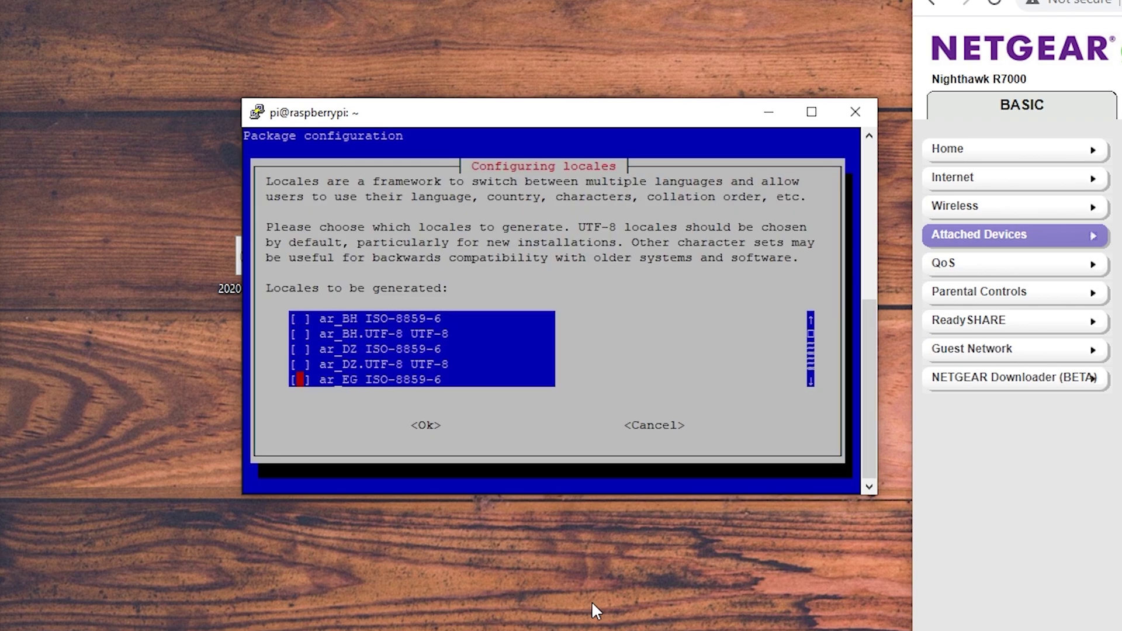
pyautogui.press('Down')
pyautogui.press('Down')
pyautogui.press('Down')
pyautogui.press('Down')
pyautogui.press('Down')
pyautogui.press('Down')
pyautogui.press('Down')
pyautogui.press('Down')
pyautogui.press('Down')
pyautogui.press('Down')
pyautogui.press('Down')
pyautogui.press('Down')
pyautogui.press('Down')
pyautogui.press('Down')
pyautogui.press('Down')
pyautogui.press('Down')
pyautogui.press('Down')
pyautogui.press('Down')
pyautogui.press('Down')
pyautogui.press('Down')
pyautogui.press('Down')
pyautogui.press('Down')
pyautogui.press('Down')
pyautogui.press('Down')
pyautogui.press('Down')
pyautogui.press('Down')
pyautogui.press('Down')
pyautogui.press('Down')
pyautogui.press('Down')
pyautogui.press('Down')
pyautogui.press('Down')
pyautogui.press('Down')
pyautogui.press('Down')
pyautogui.press('Down')
pyautogui.press('Down')
pyautogui.press('Down')
pyautogui.press('Down')
pyautogui.press('Down')
pyautogui.press('Down')
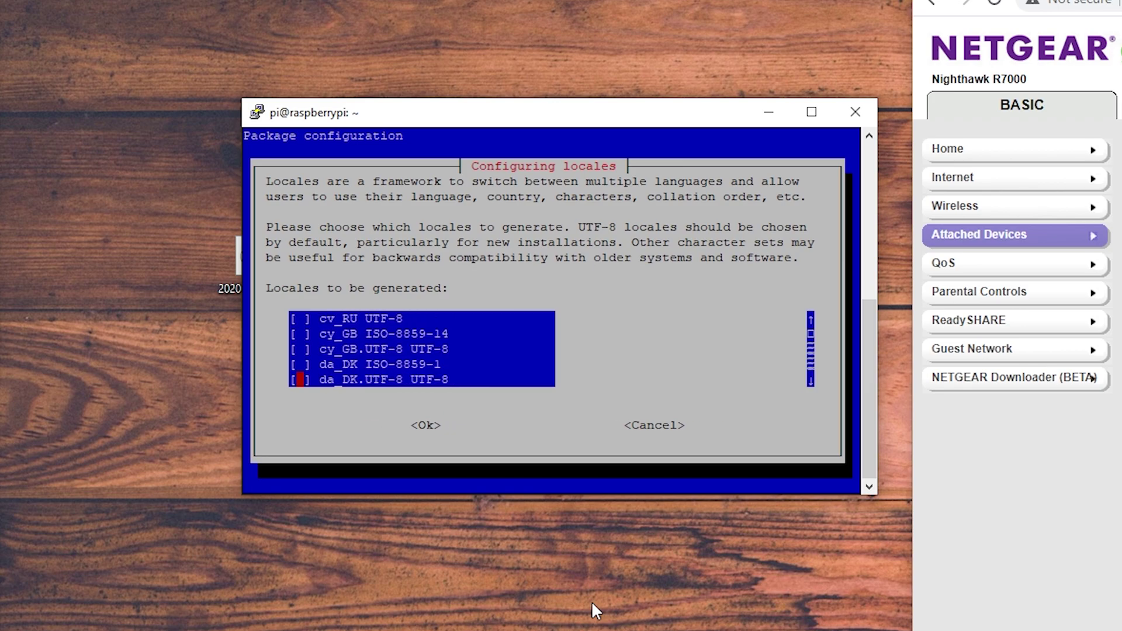
pyautogui.press('Down')
pyautogui.press('Down')
pyautogui.press('Down')
pyautogui.press('Down')
pyautogui.press('Down')
pyautogui.press('Down')
pyautogui.press('Down')
pyautogui.press('Down')
pyautogui.press('Down')
pyautogui.press('Down')
pyautogui.press('Down')
pyautogui.press('Down')
pyautogui.press('Down')
pyautogui.press('Down')
pyautogui.press('Down')
pyautogui.press('Down')
pyautogui.press('Down')
pyautogui.press('Down')
pyautogui.press('Down')
pyautogui.press('Down')
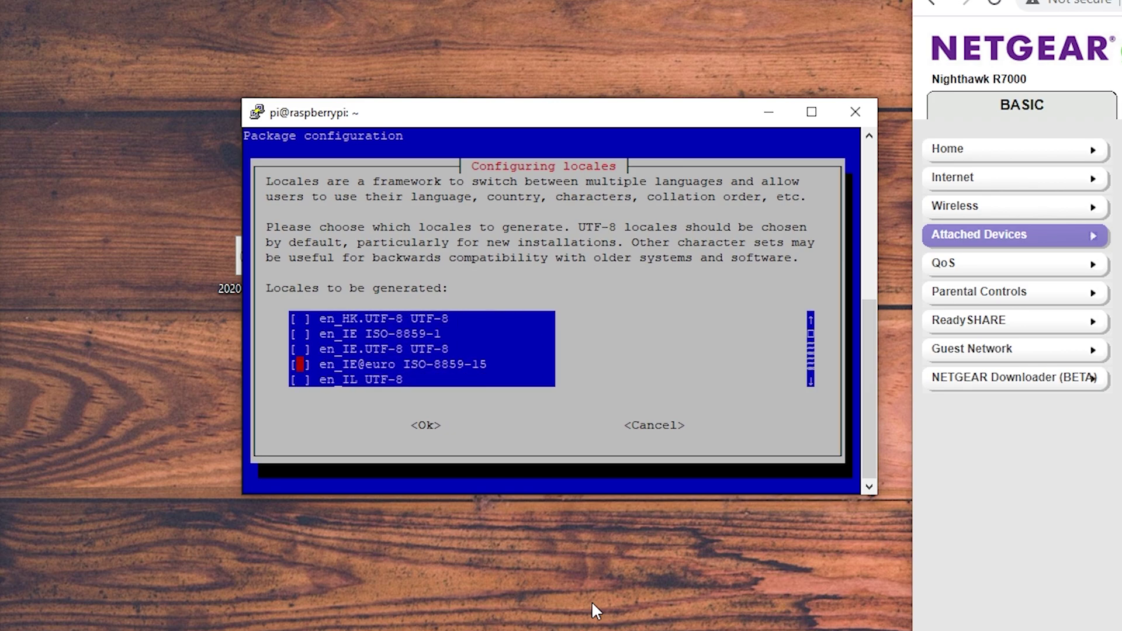
pyautogui.press('Up')
pyautogui.press('Down')
pyautogui.press('Down')
pyautogui.press('Down')
pyautogui.press('Down')
pyautogui.press('Down')
pyautogui.press('Down')
pyautogui.press('Down')
pyautogui.press('Down')
pyautogui.press('Down')
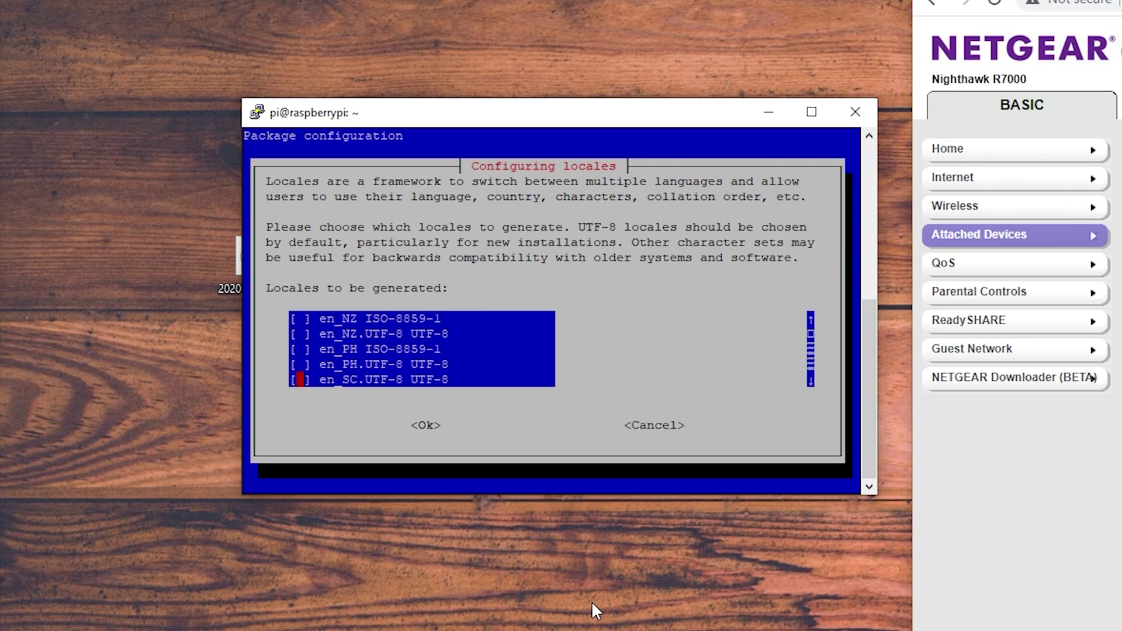
pyautogui.press('Down')
pyautogui.press('Down')
pyautogui.press('Down')
pyautogui.press('Down')
pyautogui.press('Down')
pyautogui.press('Up')
pyautogui.press('Up')
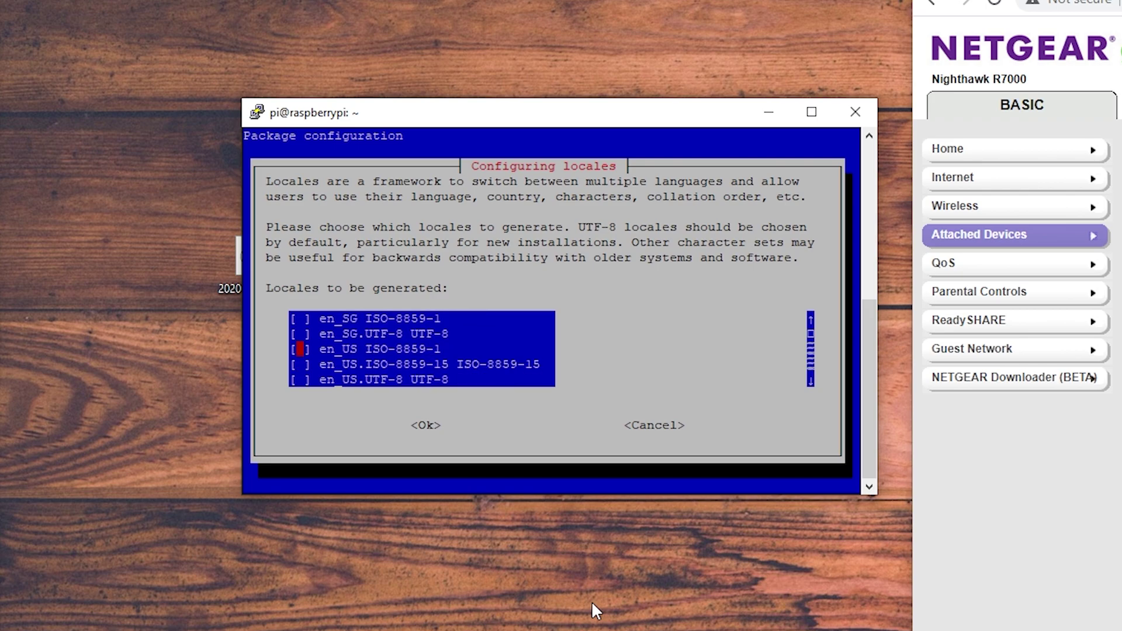
pyautogui.press('Down')
pyautogui.press('Down')
pyautogui.press('Tab')
pyautogui.press('Return')
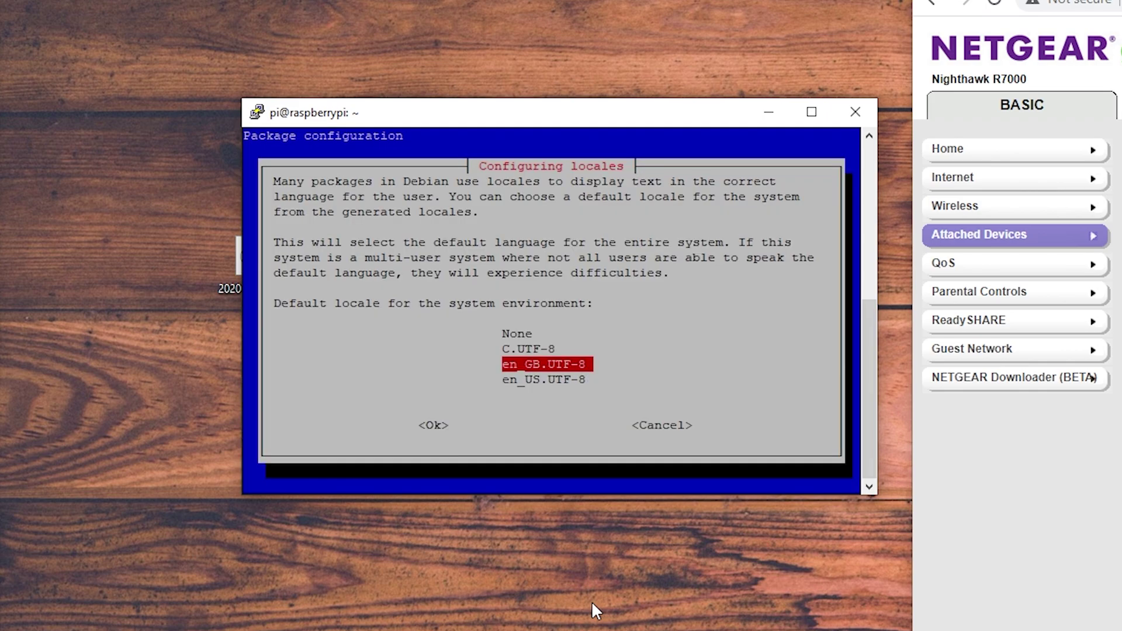
pyautogui.press('Down')
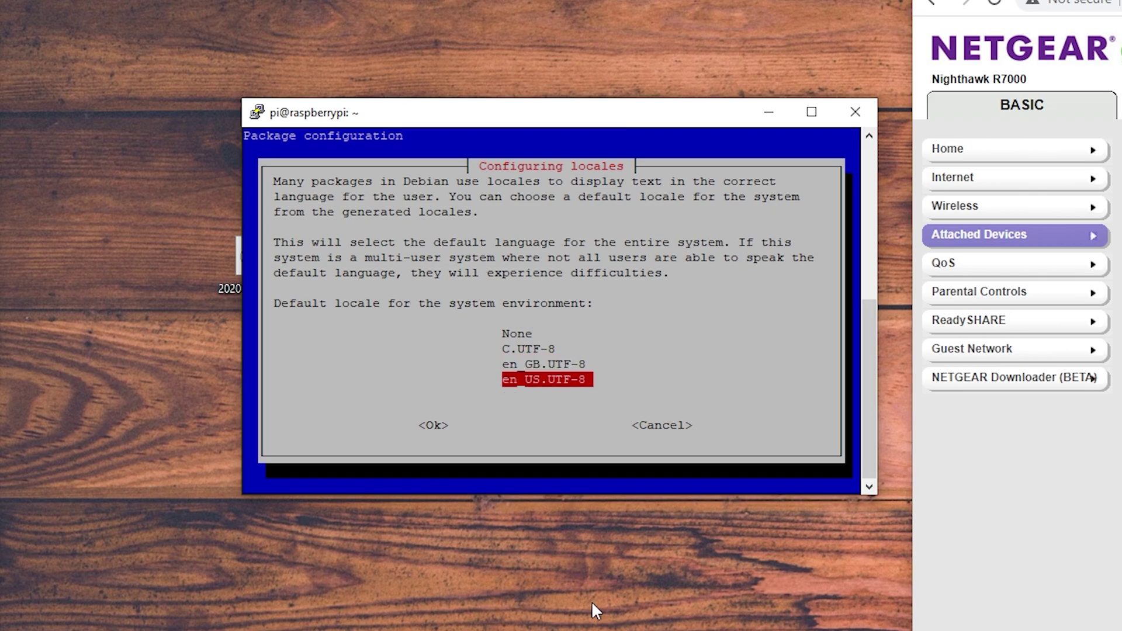
pyautogui.press('Return')
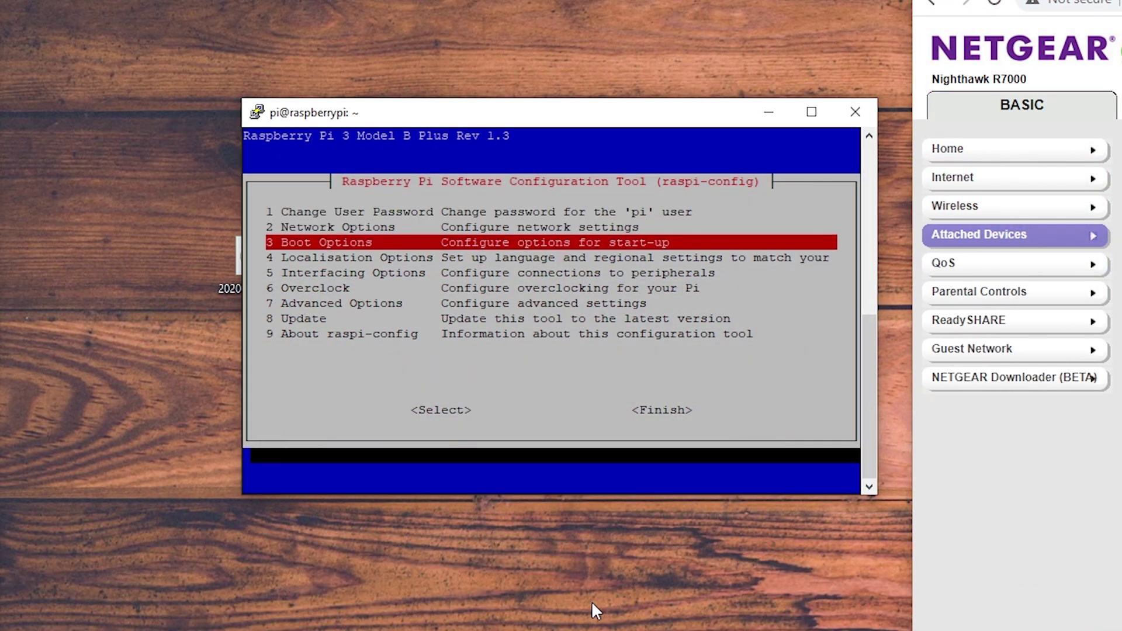
# Step: Open the time zone settings and choose America as the geographic area
pyautogui.press('Return')
pyautogui.press('Down')
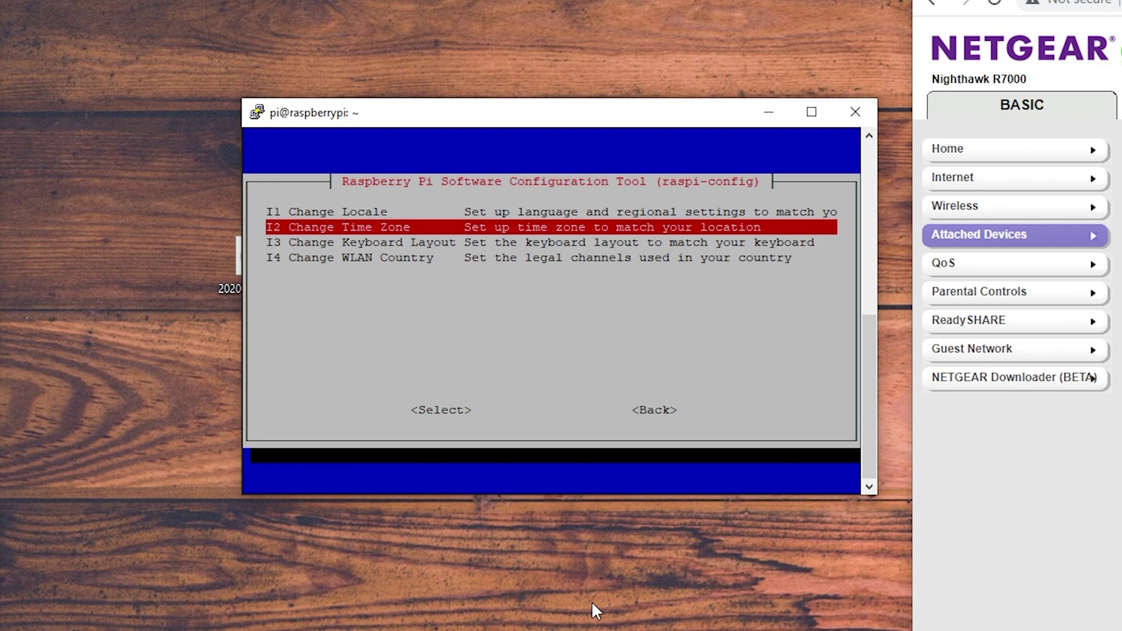
pyautogui.press('Return')
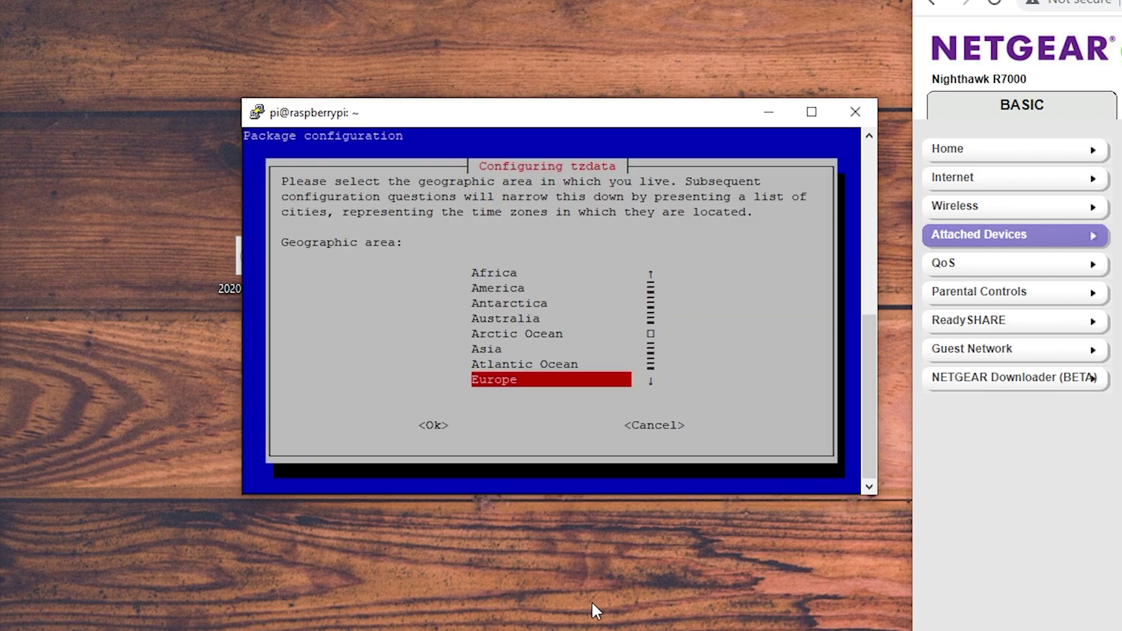
pyautogui.press('Up')
pyautogui.press('Up')
pyautogui.press('Up')
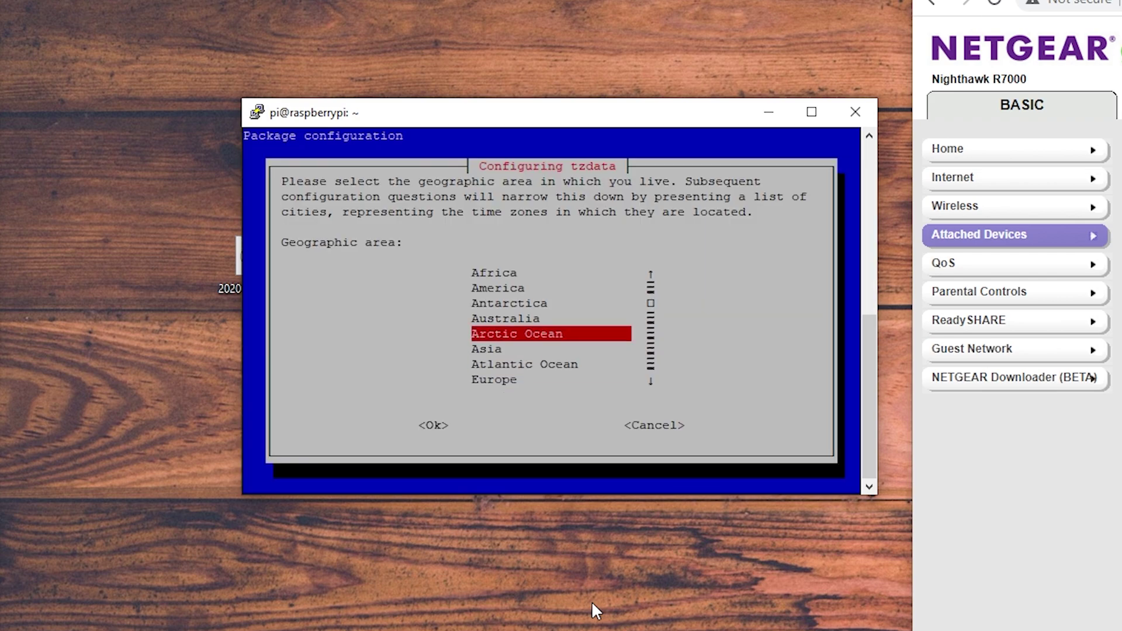
pyautogui.press('Down')
pyautogui.press('Down')
pyautogui.press('Up')
pyautogui.press('Up')
pyautogui.press('Up')
pyautogui.press('Up')
pyautogui.press('Up')
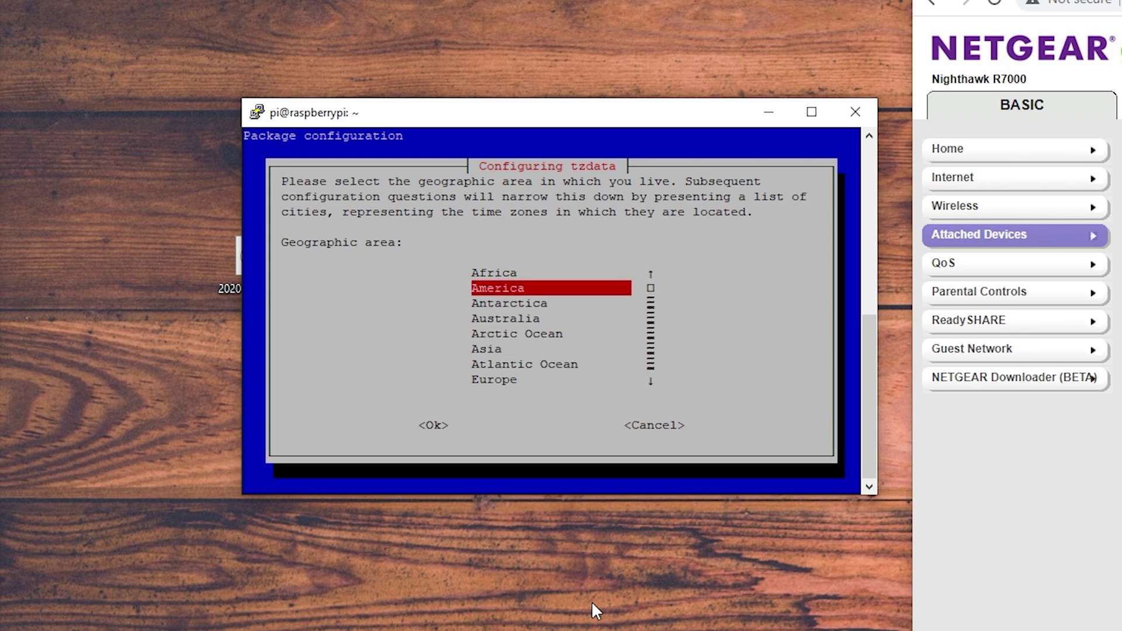
pyautogui.press('Return')
# Step: Select New York from the America time zones and confirm it
pyautogui.press('Down')
pyautogui.press('Down')
pyautogui.press('Down')
pyautogui.press('Down')
pyautogui.press('Down')
pyautogui.press('Down')
pyautogui.press('Down')
pyautogui.press('Down')
pyautogui.press('Down')
pyautogui.press('Down')
pyautogui.press('Down')
pyautogui.press('Down')
pyautogui.press('Down')
pyautogui.press('Down')
pyautogui.press('Down')
pyautogui.press('Down')
pyautogui.press('Down')
pyautogui.press('Down')
pyautogui.press('Down')
pyautogui.press('Down')
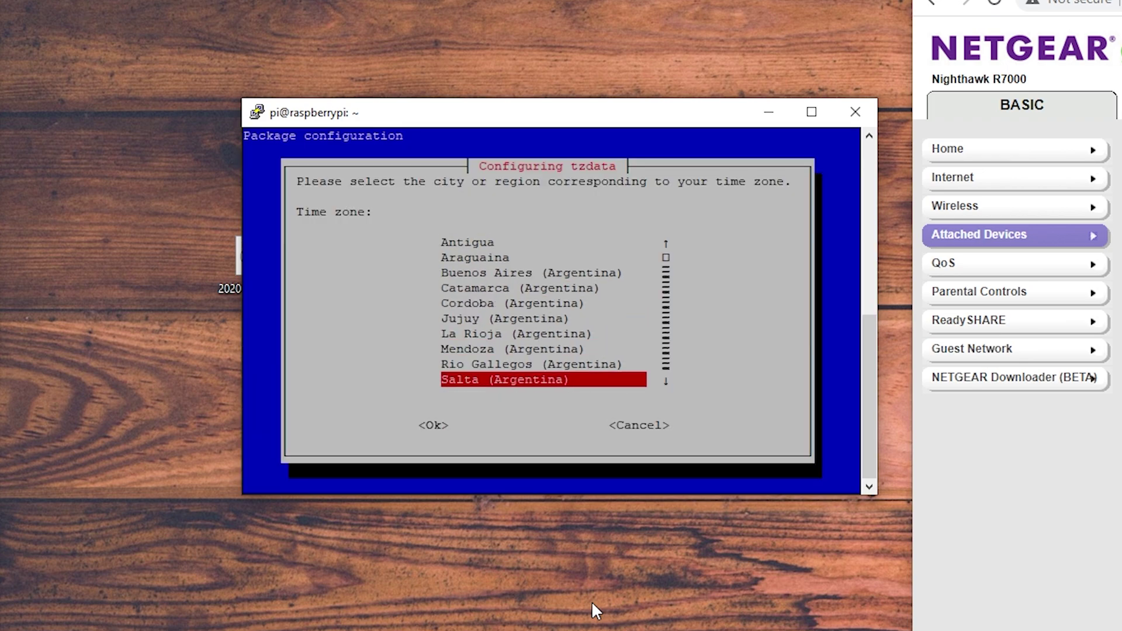
pyautogui.press('Down')
pyautogui.press('Down')
pyautogui.press('Down')
pyautogui.press('Down')
pyautogui.press('Down')
pyautogui.press('Down')
pyautogui.press('Down')
pyautogui.press('Down')
pyautogui.press('Down')
pyautogui.press('Down')
pyautogui.press('Down')
pyautogui.press('Down')
pyautogui.press('Down')
pyautogui.press('Down')
pyautogui.press('Down')
pyautogui.press('Down')
pyautogui.press('Down')
pyautogui.press('Down')
pyautogui.press('Down')
pyautogui.press('Down')
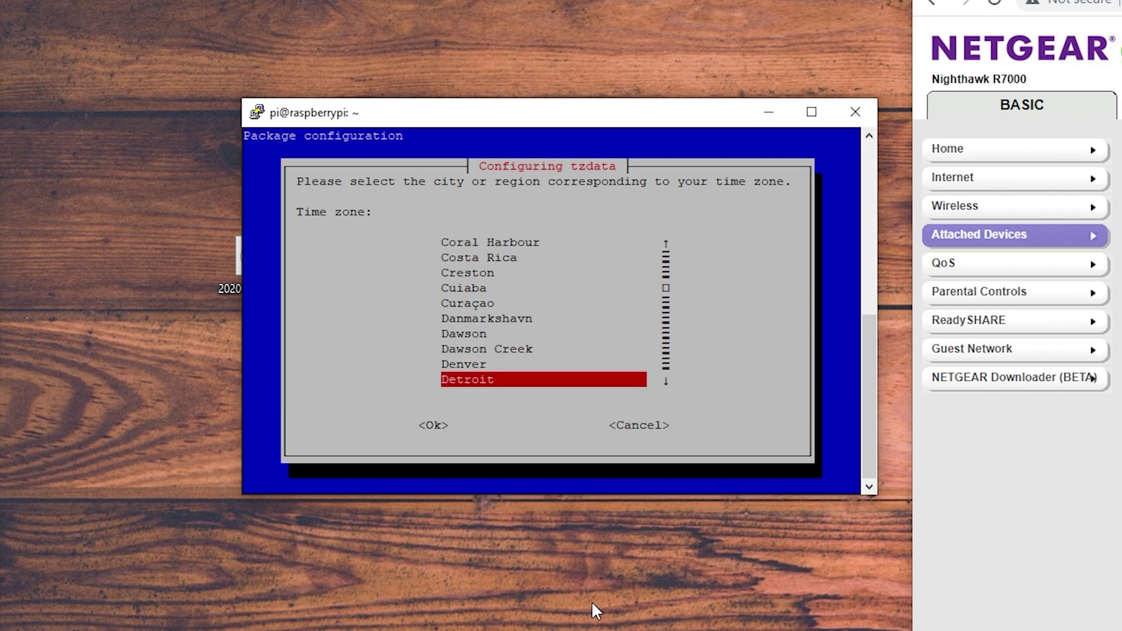
pyautogui.press('Down')
pyautogui.press('Up')
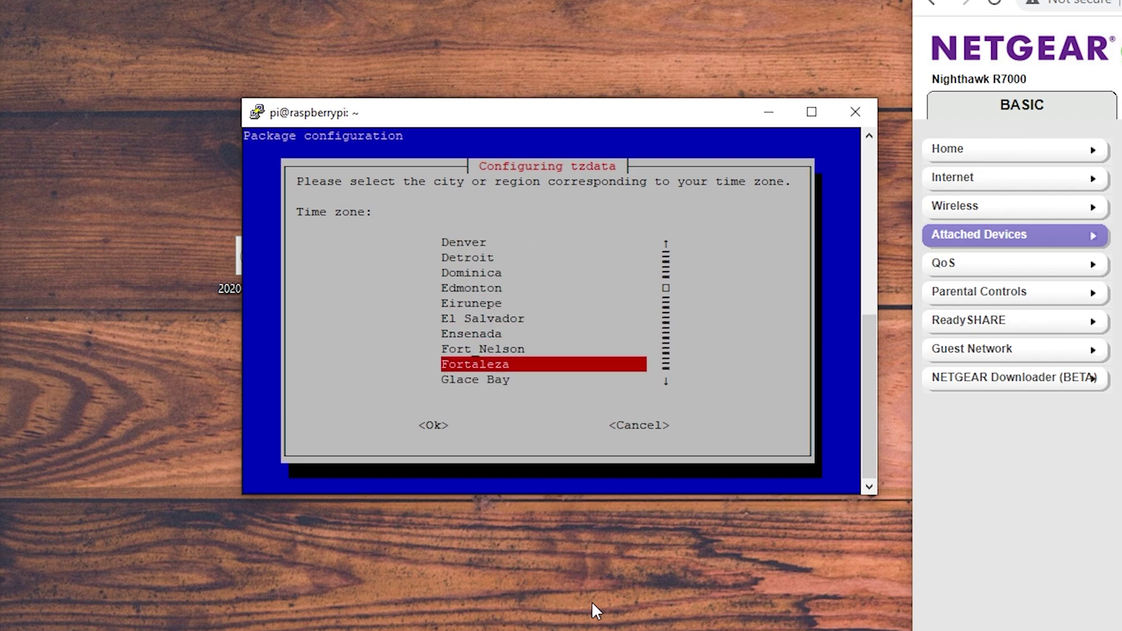
pyautogui.press('Down')
pyautogui.press('Up')
pyautogui.press('Up')
pyautogui.press('Down')
pyautogui.press('Down')
pyautogui.press('Down')
pyautogui.press('Down')
pyautogui.press('Down')
pyautogui.press('Down')
pyautogui.press('Down')
pyautogui.press('Down')
pyautogui.press('Down')
pyautogui.press('Down')
pyautogui.press('Down')
pyautogui.press('Down')
pyautogui.press('Down')
pyautogui.press('Down')
pyautogui.press('Down')
pyautogui.press('Down')
pyautogui.press('Down')
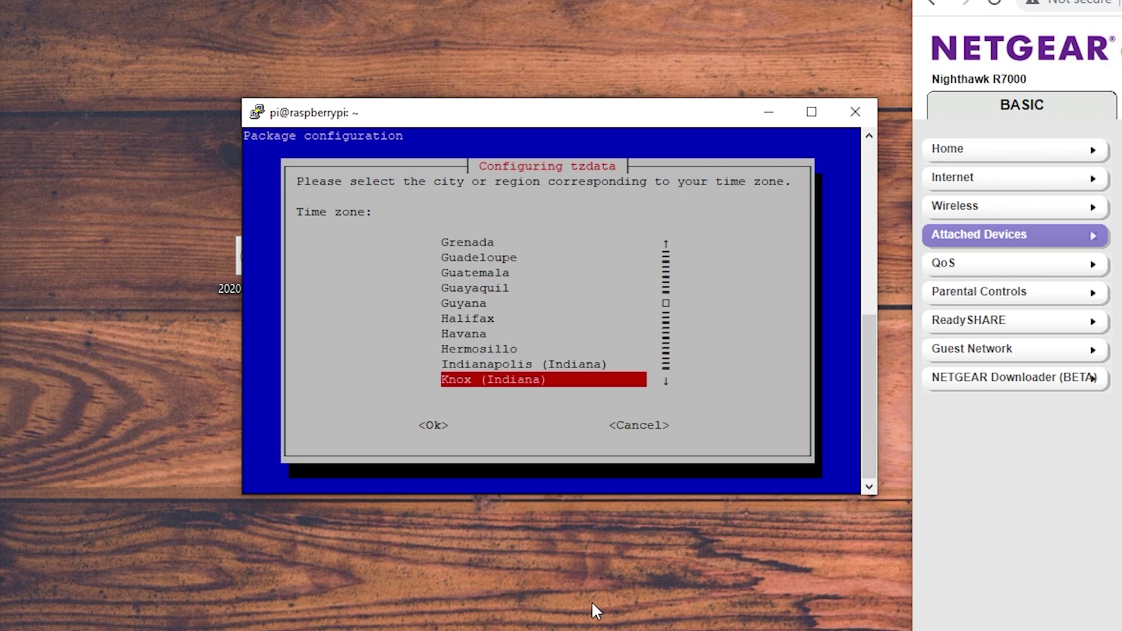
pyautogui.press('Down')
pyautogui.press('Down')
pyautogui.press('Down')
pyautogui.press('Down')
pyautogui.press('Down')
pyautogui.press('Down')
pyautogui.press('Down')
pyautogui.press('Down')
pyautogui.press('Down')
pyautogui.press('Down')
pyautogui.press('Down')
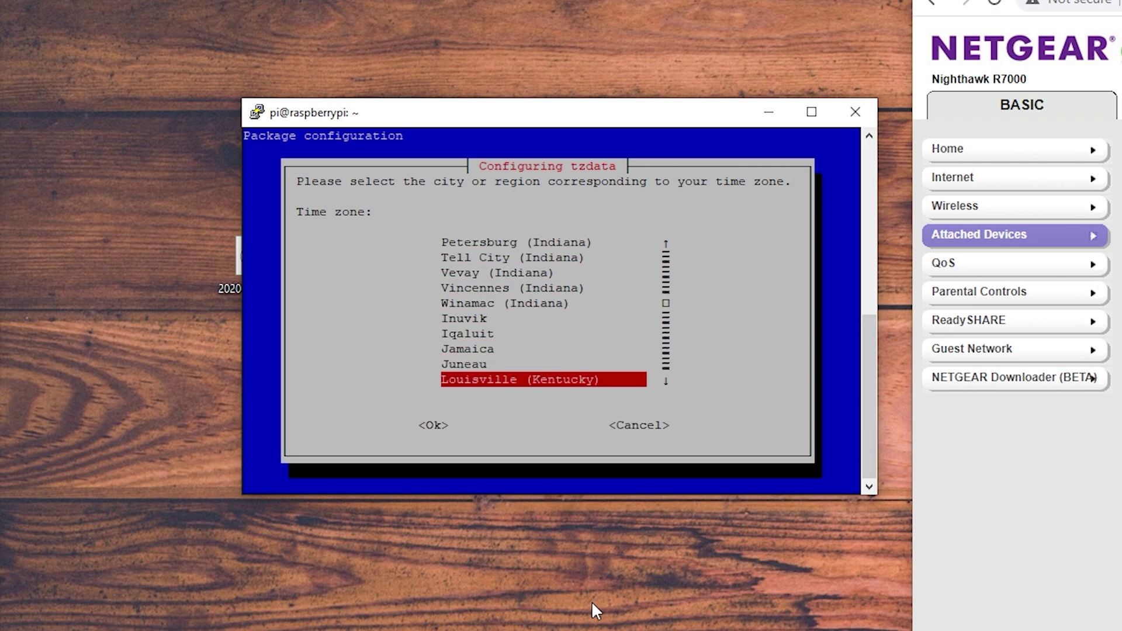
pyautogui.press('Down')
pyautogui.press('Down')
pyautogui.press('Down')
pyautogui.press('Down')
pyautogui.press('Down')
pyautogui.press('Down')
pyautogui.press('Down')
pyautogui.press('Down')
pyautogui.press('Down')
pyautogui.press('Down')
pyautogui.press('Down')
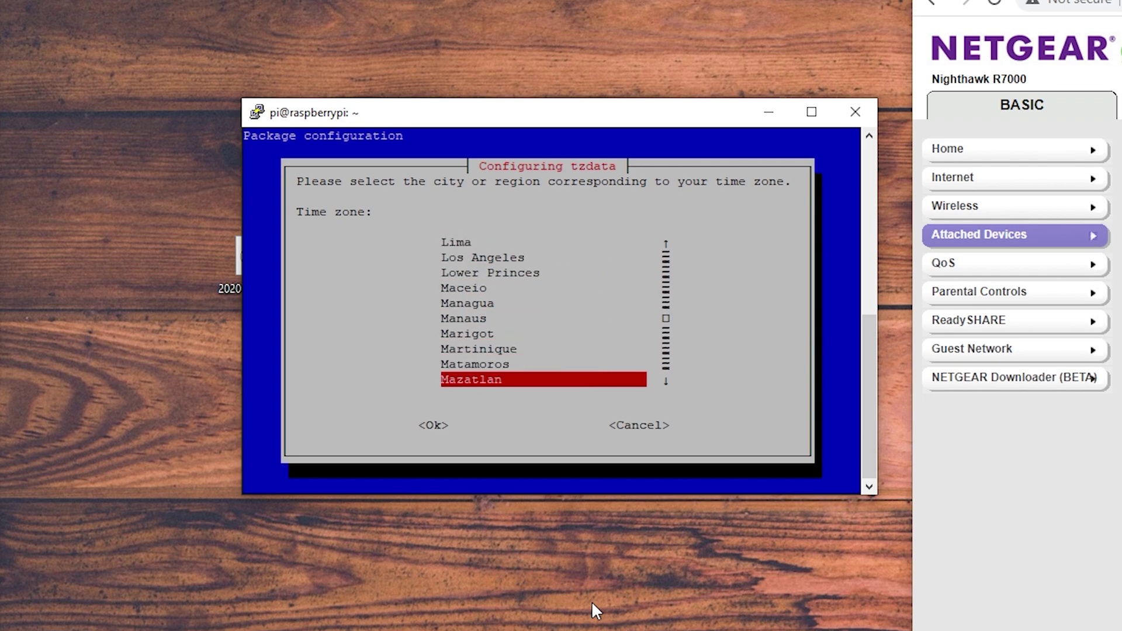
pyautogui.press('Down')
pyautogui.press('Down')
pyautogui.press('Down')
pyautogui.press('Down')
pyautogui.press('Down')
pyautogui.press('Down')
pyautogui.press('Down')
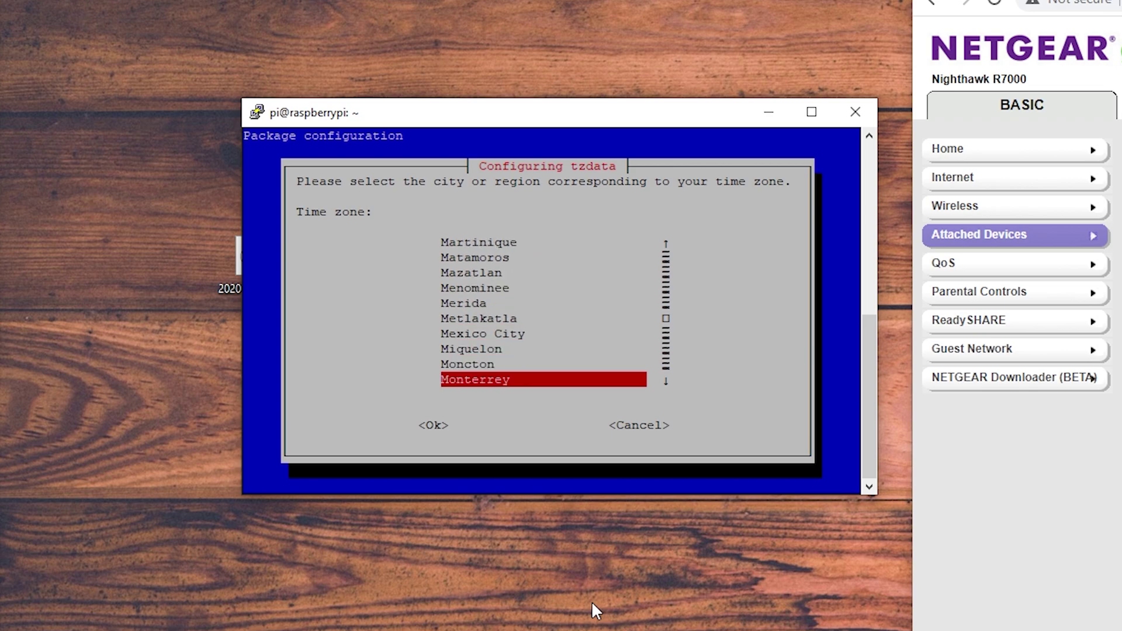
pyautogui.press('Down')
pyautogui.press('Down')
pyautogui.press('Down')
pyautogui.press('Down')
pyautogui.press('Down')
pyautogui.press('Down')
pyautogui.press('Down')
pyautogui.press('Down')
pyautogui.press('Down')
pyautogui.press('Up')
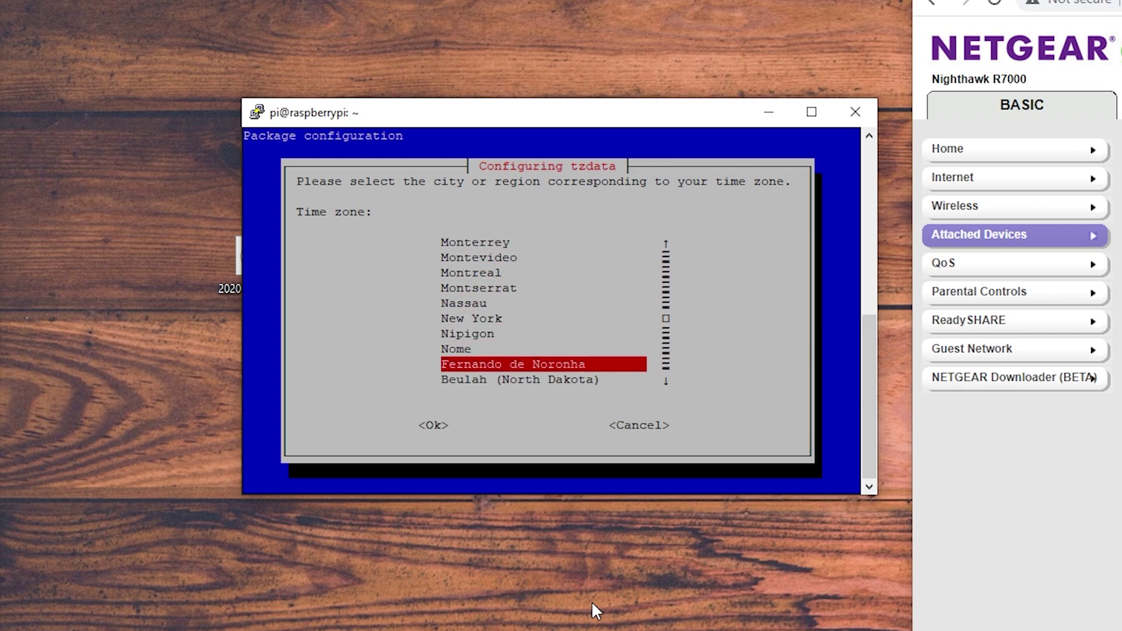
pyautogui.press('Up')
pyautogui.press('Up')
pyautogui.press('Up')
pyautogui.press('Tab')
pyautogui.press('Return')
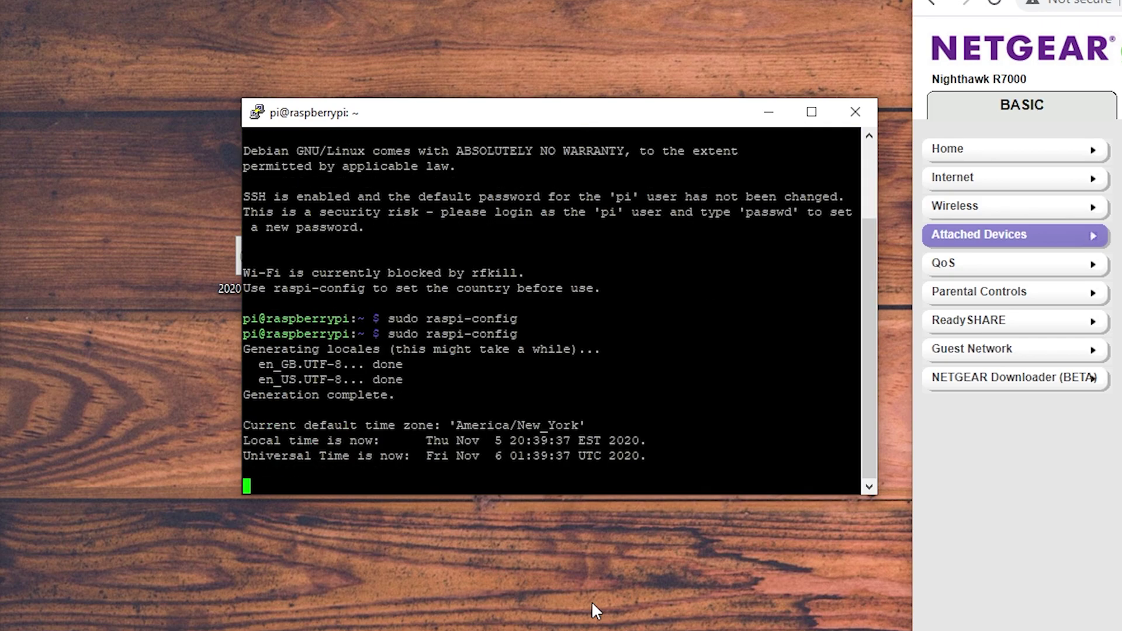
pyautogui.press('Down')
# Step: Run Change Keyboard Layout from Localisation Options so the keymap reloads
pyautogui.press('Down')
pyautogui.press('Down')
pyautogui.press('Return')
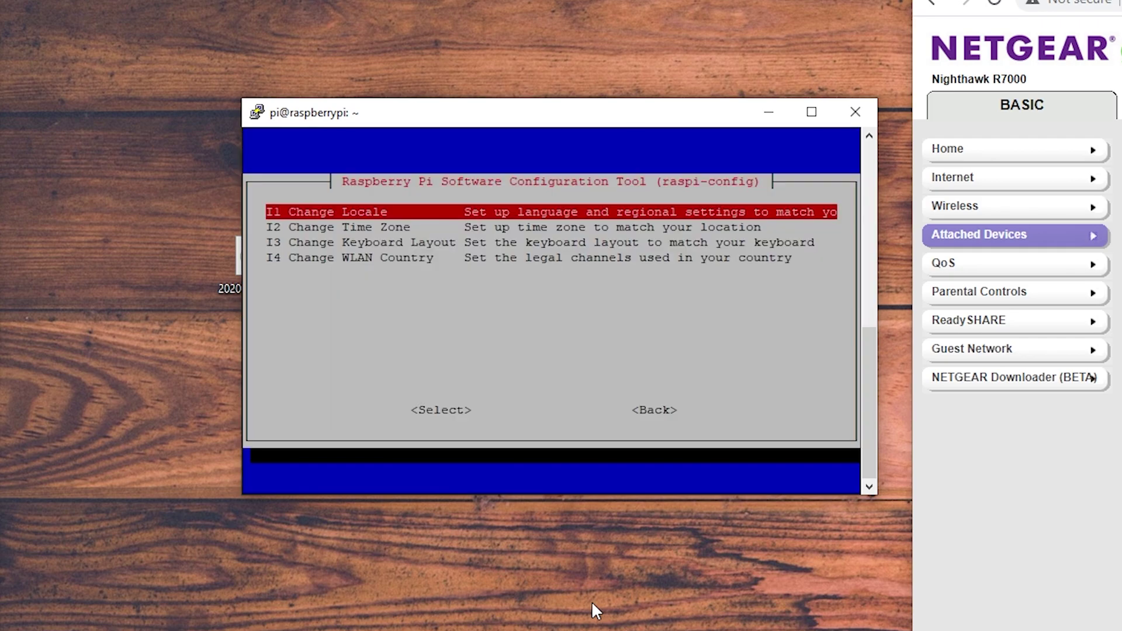
pyautogui.press('Down')
pyautogui.press('Down')
pyautogui.press('Return')
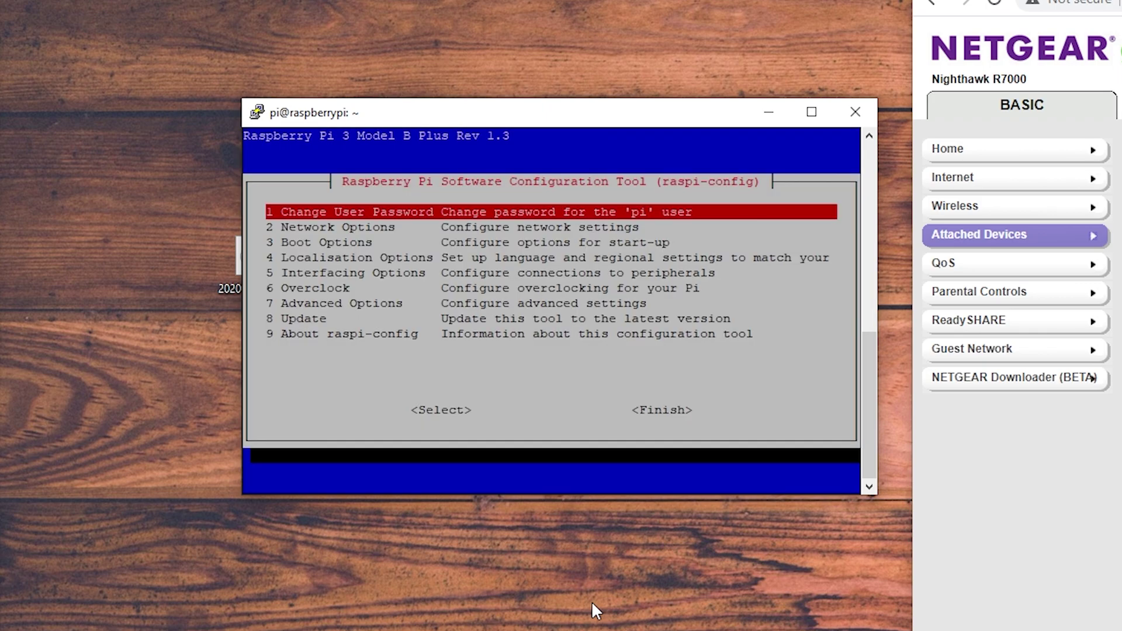
pyautogui.press('Down')
pyautogui.press('Down')
pyautogui.press('Down')
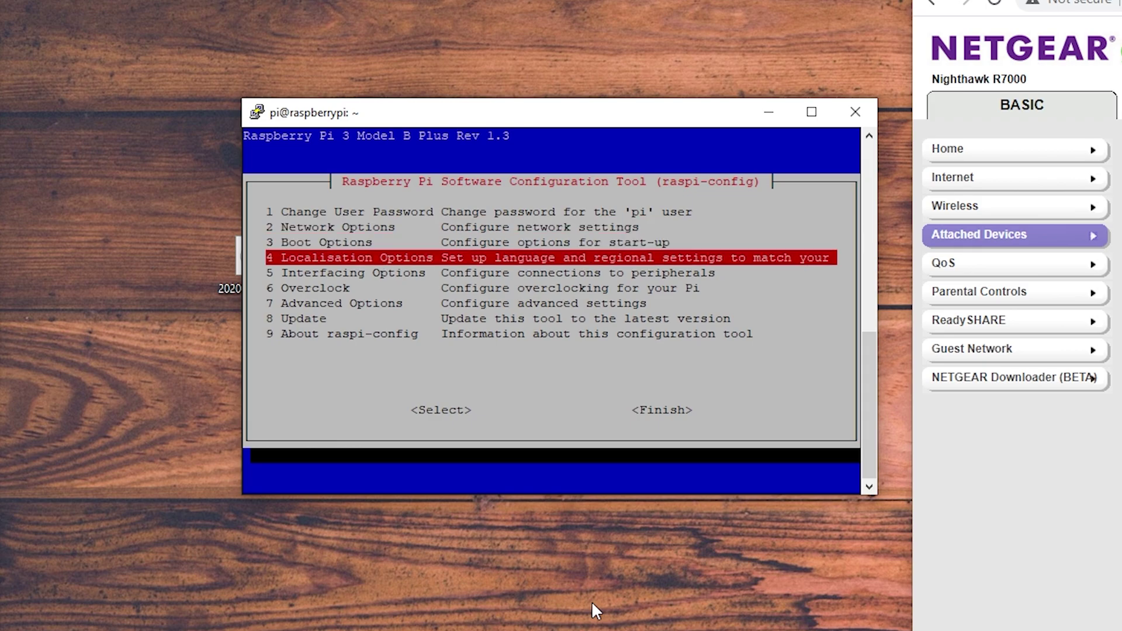
pyautogui.press('Return')
pyautogui.press('Down')
pyautogui.press('Down')
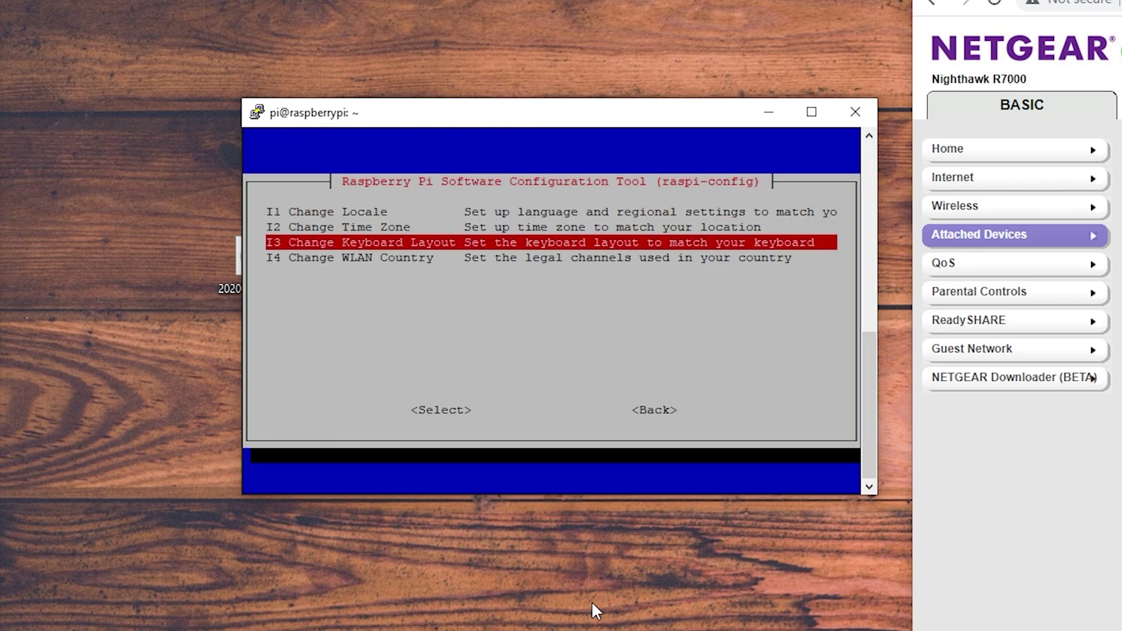
pyautogui.press('Return')
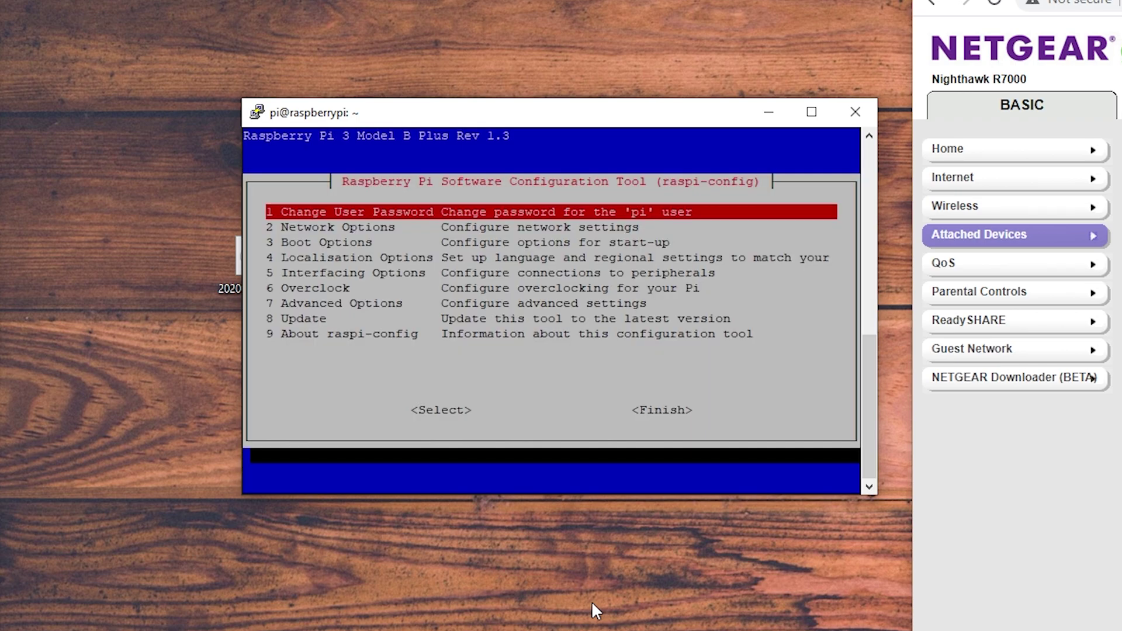
# Step: Reopen Localisation Options and highlight the keyboard layout entry again
pyautogui.press('Down')
pyautogui.press('Down')
pyautogui.press('Down')
pyautogui.press('Return')
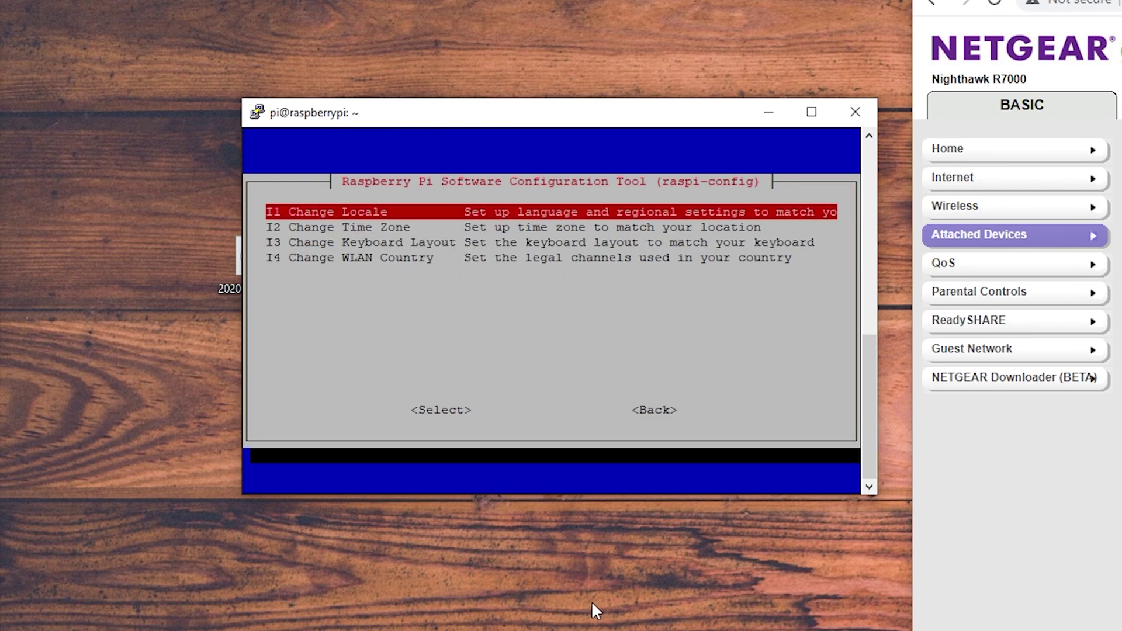
pyautogui.press('Down')
pyautogui.press('Down')
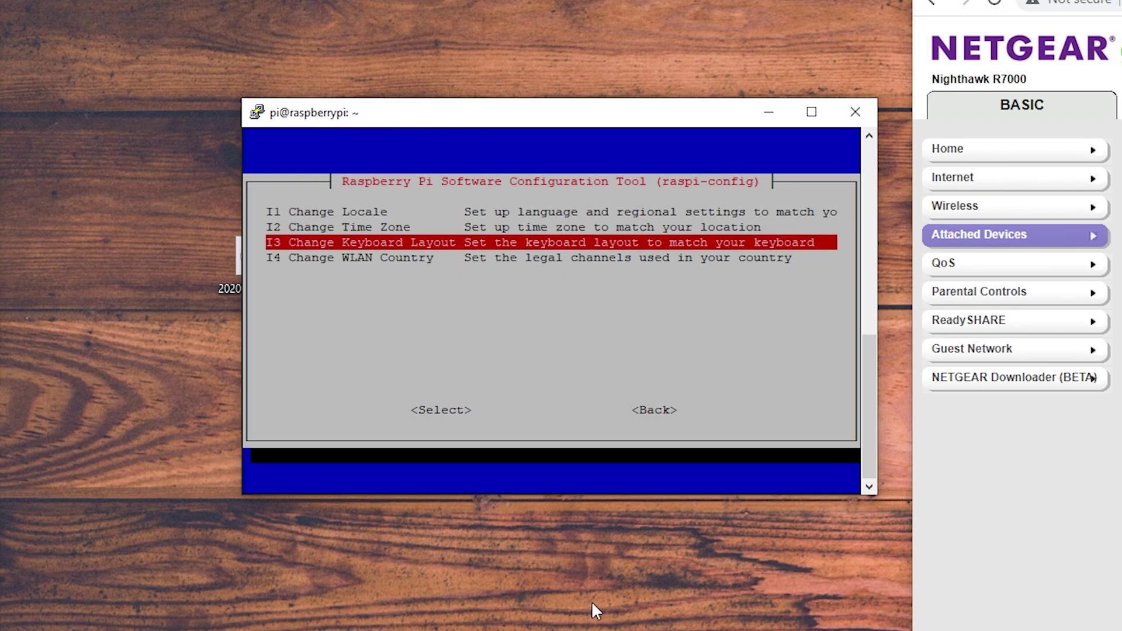
pyautogui.press('Down')
pyautogui.press('Up')
# Step: Set the WLAN country to US United States and dismiss the confirmation message
pyautogui.press('Down')
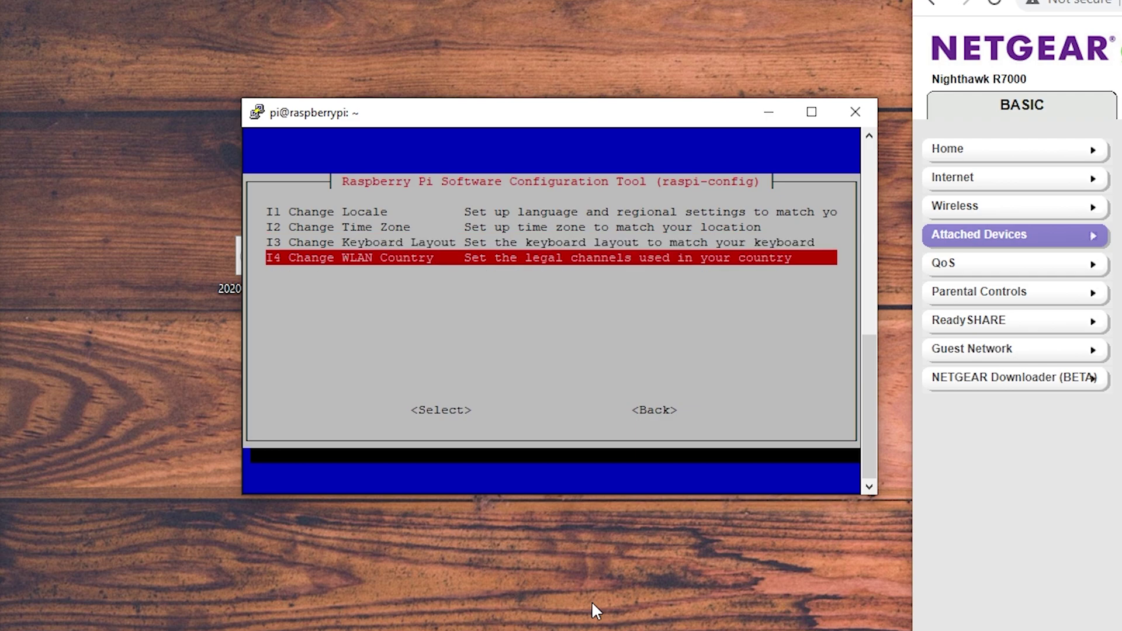
pyautogui.press('Return')
pyautogui.press('Down')
pyautogui.press('Down')
pyautogui.press('Down')
pyautogui.press('Down')
pyautogui.press('Down')
pyautogui.press('Down')
pyautogui.press('Down')
pyautogui.press('Down')
pyautogui.press('Down')
pyautogui.press('Down')
pyautogui.press('Down')
pyautogui.press('Down')
pyautogui.press('Down')
pyautogui.press('Down')
pyautogui.press('Down')
pyautogui.press('Down')
pyautogui.press('Down')
pyautogui.press('Down')
pyautogui.press('Down')
pyautogui.press('Down')
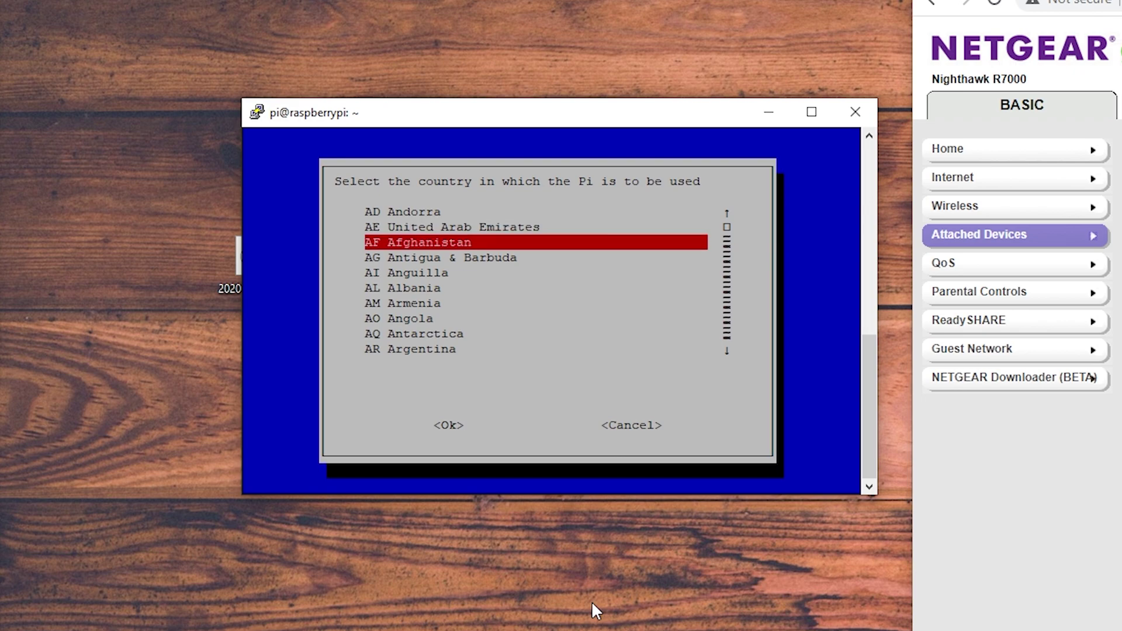
pyautogui.press('Down')
pyautogui.press('Down')
pyautogui.press('Down')
pyautogui.press('Down')
pyautogui.press('Down')
pyautogui.press('Down')
pyautogui.press('Down')
pyautogui.press('Down')
pyautogui.press('Down')
pyautogui.press('Down')
pyautogui.press('Down')
pyautogui.press('Down')
pyautogui.press('Down')
pyautogui.press('Down')
pyautogui.press('Down')
pyautogui.press('Down')
pyautogui.press('Down')
pyautogui.press('Down')
pyautogui.press('Down')
pyautogui.press('Down')
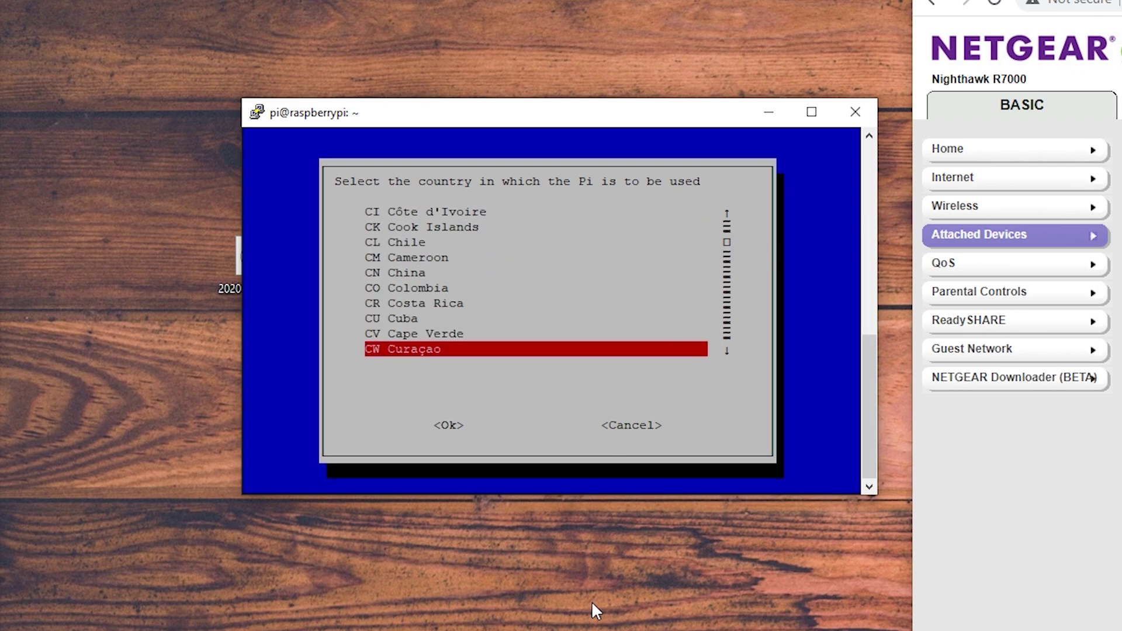
pyautogui.press('Down')
pyautogui.press('Down')
pyautogui.press('Down')
pyautogui.press('Down')
pyautogui.press('Down')
pyautogui.press('Down')
pyautogui.press('Down')
pyautogui.press('Down')
pyautogui.press('Down')
pyautogui.press('Down')
pyautogui.press('Down')
pyautogui.press('Down')
pyautogui.press('Down')
pyautogui.press('Down')
pyautogui.press('Down')
pyautogui.press('Down')
pyautogui.press('Down')
pyautogui.press('Down')
pyautogui.press('Down')
pyautogui.press('Down')
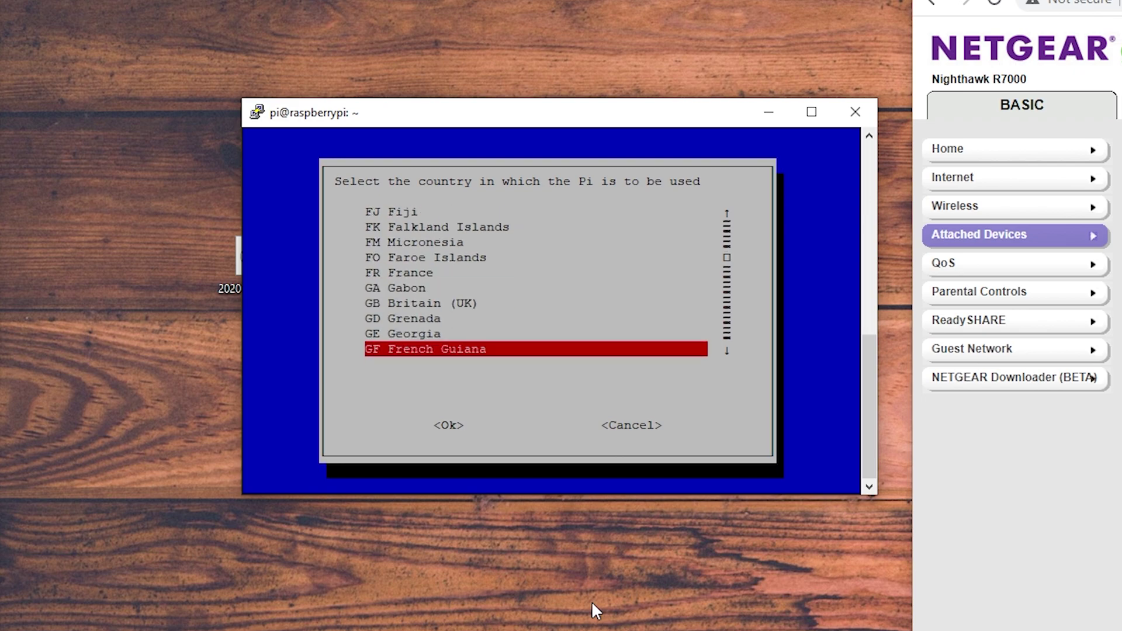
pyautogui.press('Down')
pyautogui.press('Down')
pyautogui.press('Down')
pyautogui.press('Down')
pyautogui.press('Down')
pyautogui.press('Down')
pyautogui.press('Down')
pyautogui.press('Down')
pyautogui.press('Down')
pyautogui.press('Down')
pyautogui.press('Down')
pyautogui.press('Down')
pyautogui.press('Down')
pyautogui.press('Down')
pyautogui.press('Down')
pyautogui.press('Down')
pyautogui.press('Down')
pyautogui.press('Down')
pyautogui.press('Down')
pyautogui.press('Down')
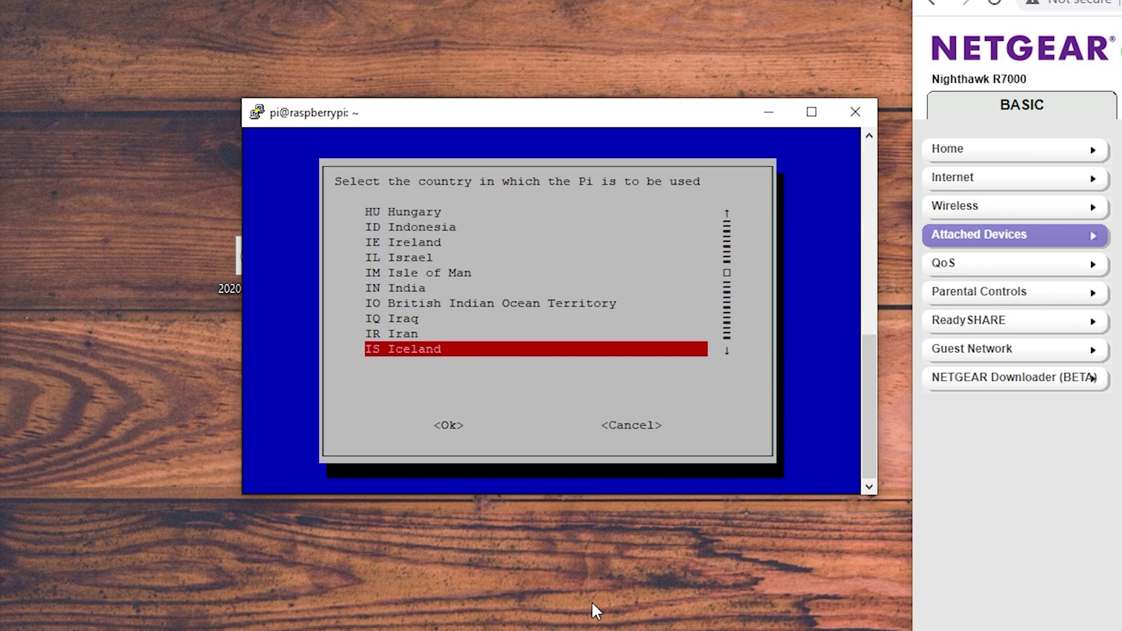
pyautogui.press('Down')
pyautogui.press('Down')
pyautogui.press('Down')
pyautogui.press('Down')
pyautogui.press('Down')
pyautogui.press('Down')
pyautogui.press('Down')
pyautogui.press('Down')
pyautogui.press('Down')
pyautogui.press('Down')
pyautogui.press('Down')
pyautogui.press('Down')
pyautogui.press('Down')
pyautogui.press('Down')
pyautogui.press('Down')
pyautogui.press('Down')
pyautogui.press('Down')
pyautogui.press('Down')
pyautogui.press('Down')
pyautogui.press('Down')
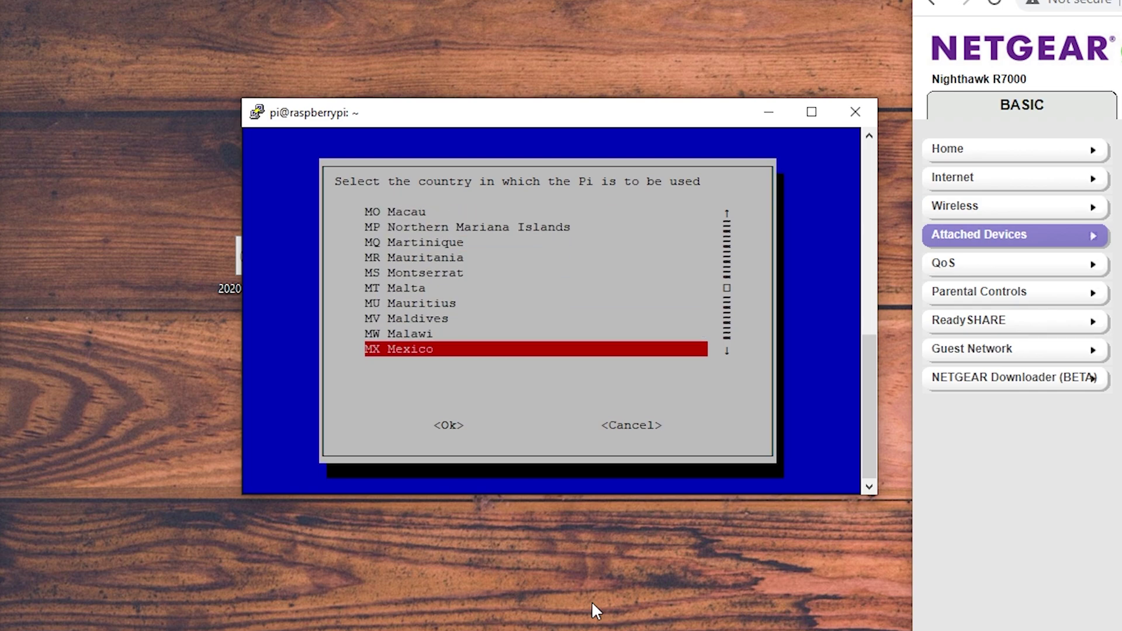
pyautogui.press('Down')
pyautogui.press('Down')
pyautogui.press('Down')
pyautogui.press('Down')
pyautogui.press('Down')
pyautogui.press('Down')
pyautogui.press('Down')
pyautogui.press('Down')
pyautogui.press('Down')
pyautogui.press('Down')
pyautogui.press('Down')
pyautogui.press('Down')
pyautogui.press('Down')
pyautogui.press('Down')
pyautogui.press('Down')
pyautogui.press('Down')
pyautogui.press('Down')
pyautogui.press('Down')
pyautogui.press('Down')
pyautogui.press('Down')
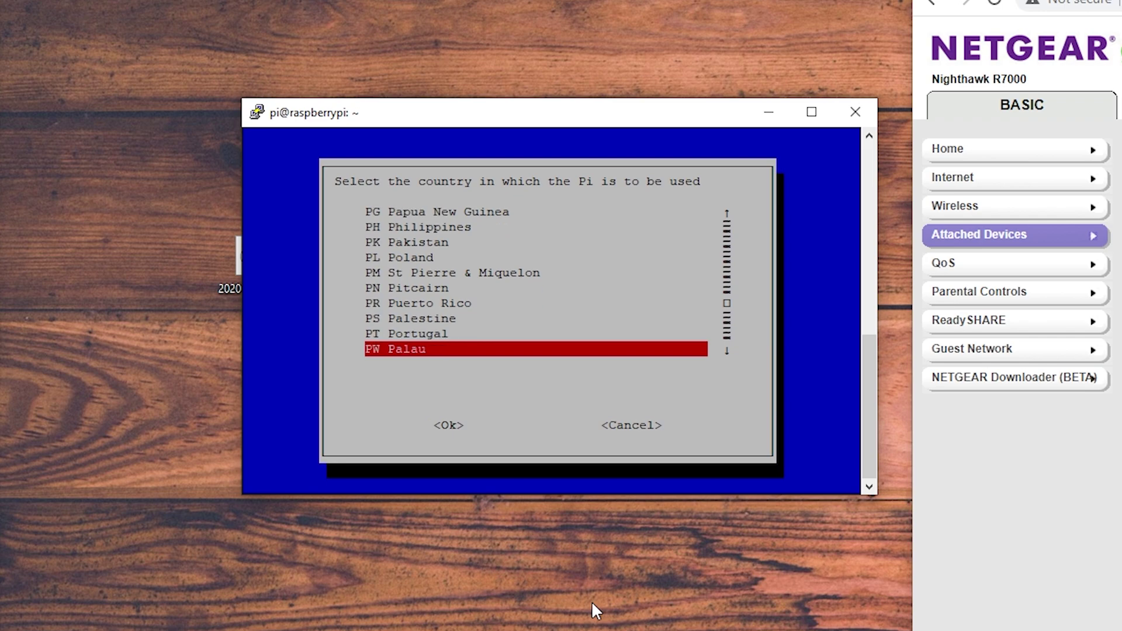
pyautogui.press('Down')
pyautogui.press('Down')
pyautogui.press('Down')
pyautogui.press('Down')
pyautogui.press('Down')
pyautogui.press('Down')
pyautogui.press('Down')
pyautogui.press('Down')
pyautogui.press('Down')
pyautogui.press('Down')
pyautogui.press('Down')
pyautogui.press('Down')
pyautogui.press('Down')
pyautogui.press('Down')
pyautogui.press('Down')
pyautogui.press('Down')
pyautogui.press('Down')
pyautogui.press('Down')
pyautogui.press('Down')
pyautogui.press('Down')
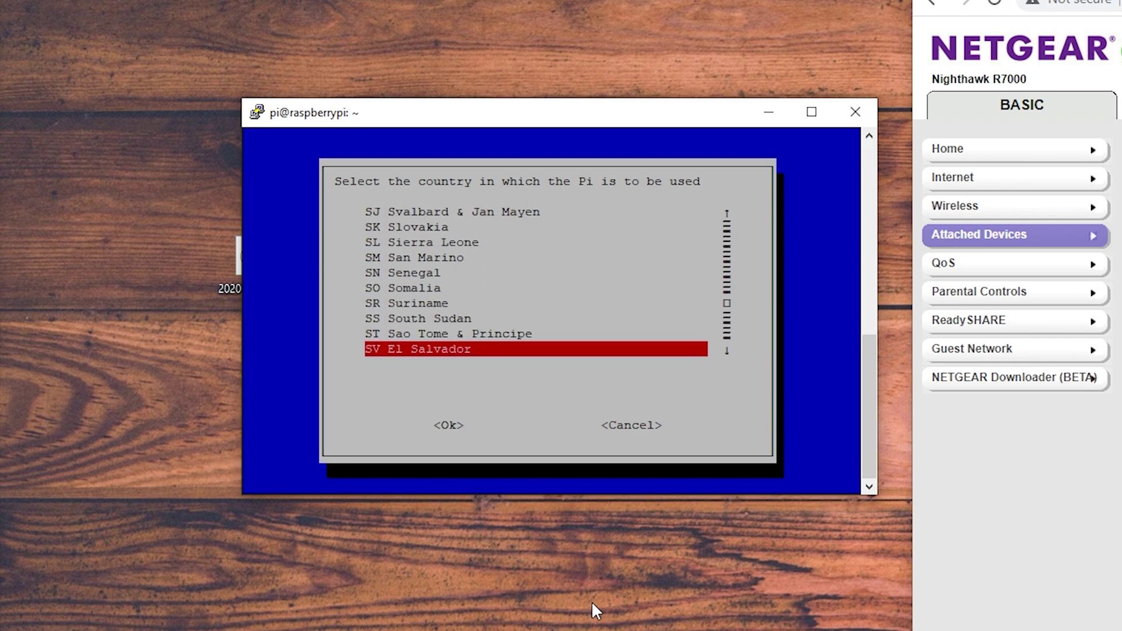
pyautogui.press('Down')
pyautogui.press('Down')
pyautogui.press('Down')
pyautogui.press('Down')
pyautogui.press('Down')
pyautogui.press('Down')
pyautogui.press('Down')
pyautogui.press('Down')
pyautogui.press('Down')
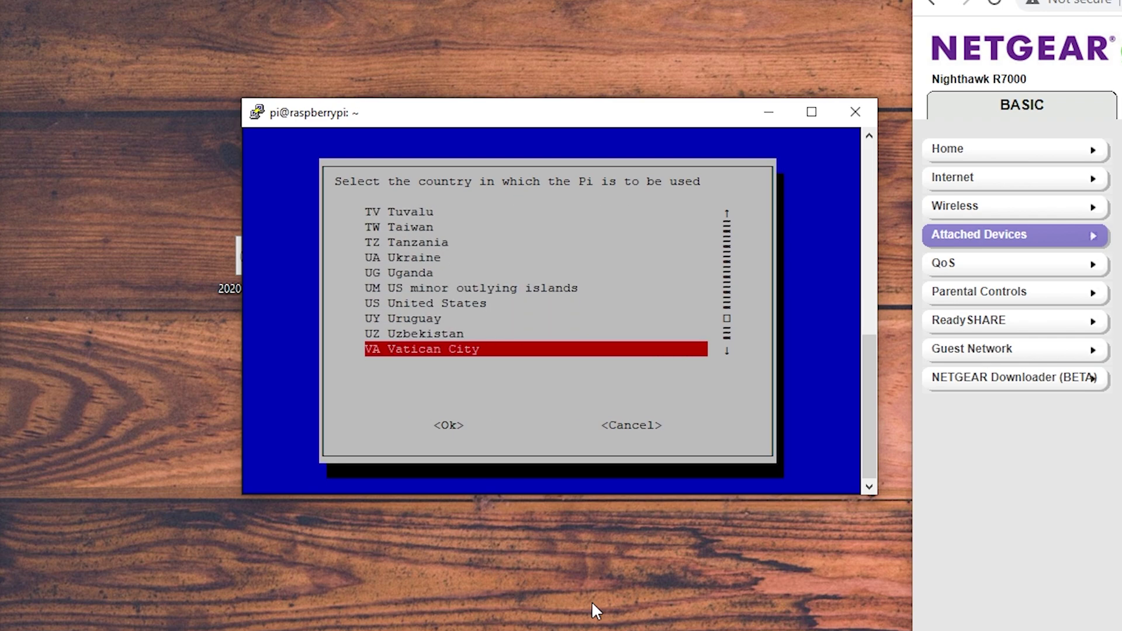
pyautogui.press('Up')
pyautogui.press('Up')
pyautogui.press('Up')
pyautogui.press('Tab')
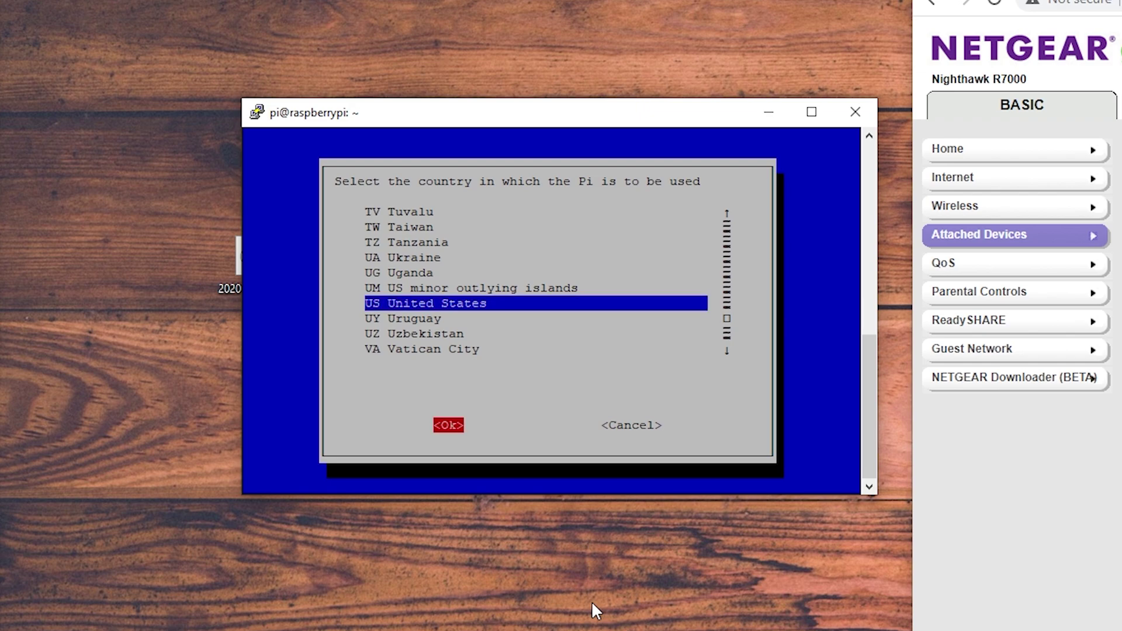
pyautogui.press('Return')
pyautogui.press('Return')
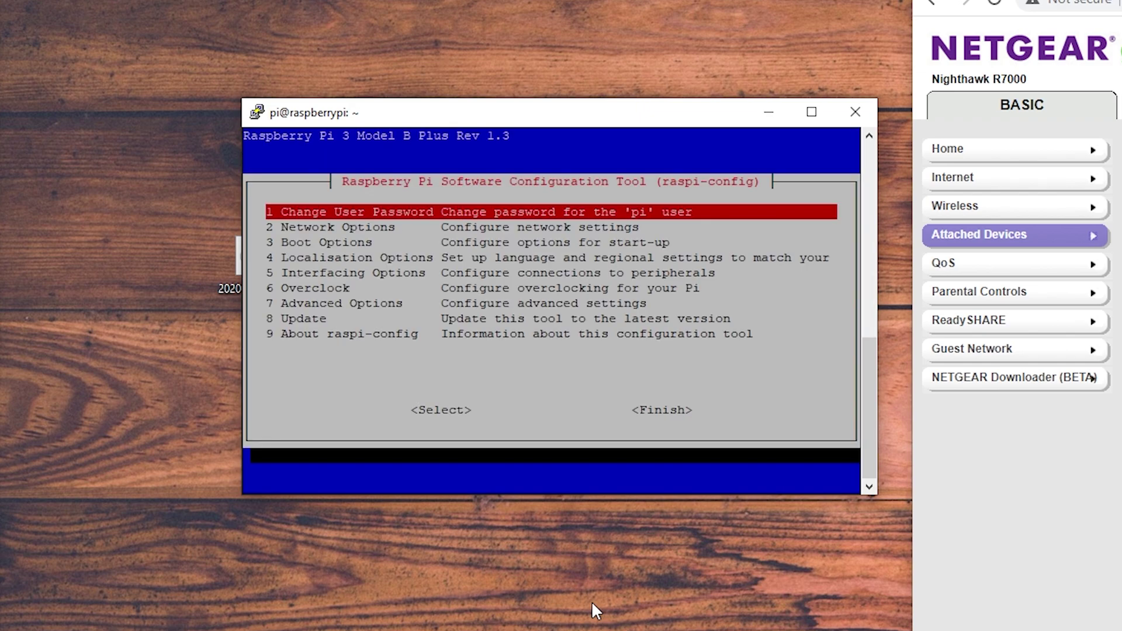
# Step: Finish raspi-config and return to the Pi's shell prompt
pyautogui.press('Down')
pyautogui.press('Down')
pyautogui.press('Down')
pyautogui.press('Down')
pyautogui.press('Down')
pyautogui.press('Down')
pyautogui.press('Down')
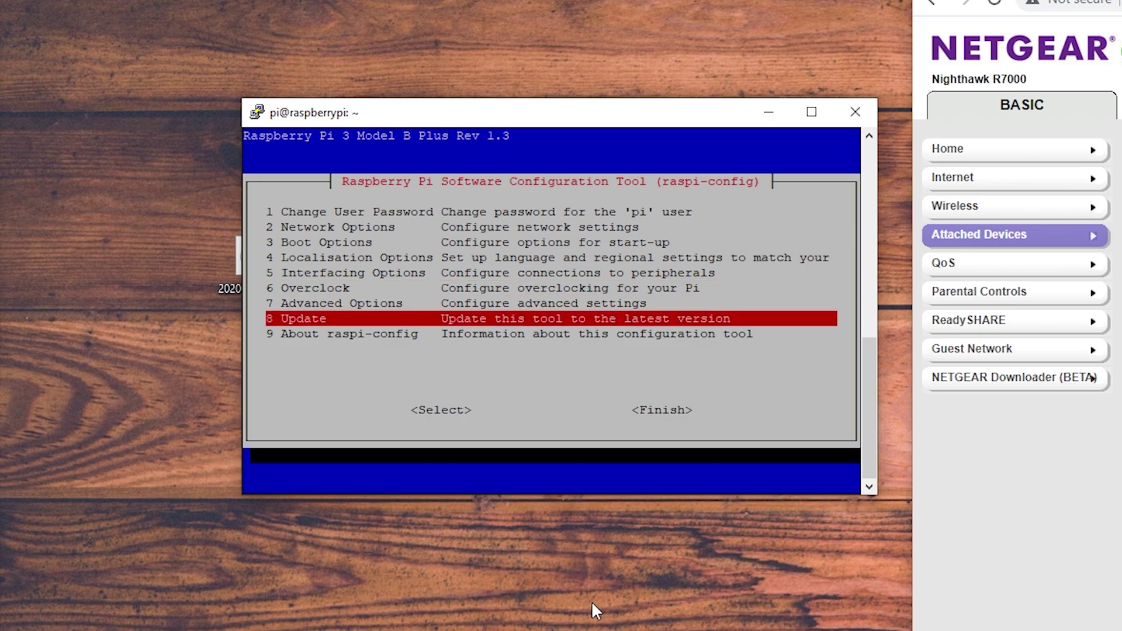
pyautogui.press('Down')
pyautogui.press('Tab')
pyautogui.press('Tab')
pyautogui.press('Return')
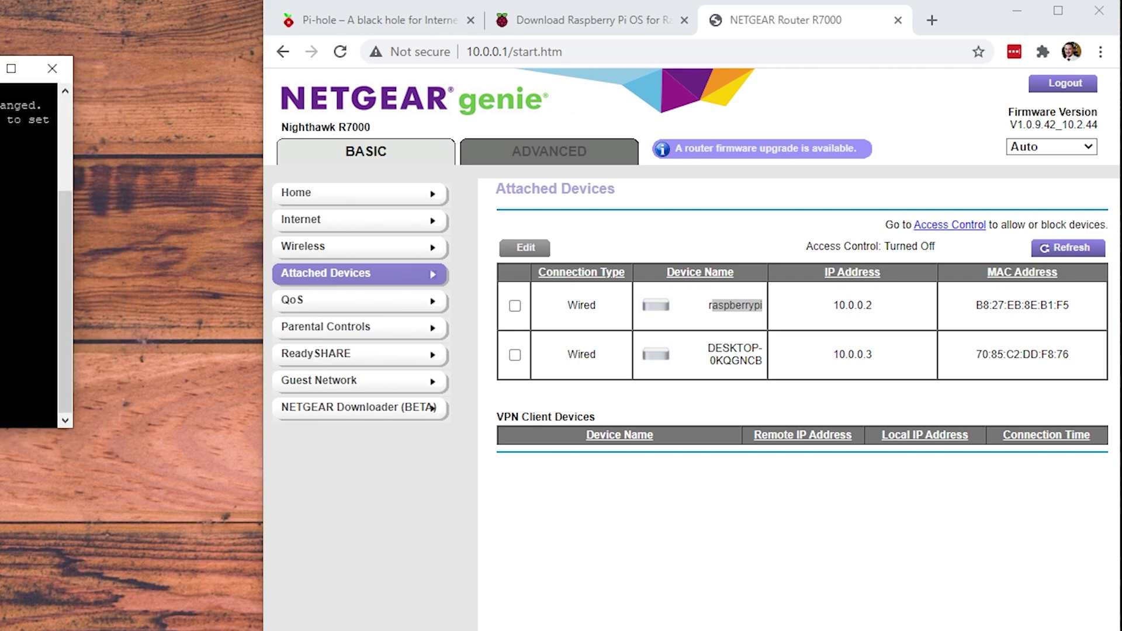
# Step: Go to the Pi-hole website and open its Install Pi-hole instructions on GitHub
pyautogui.click(332, 28)
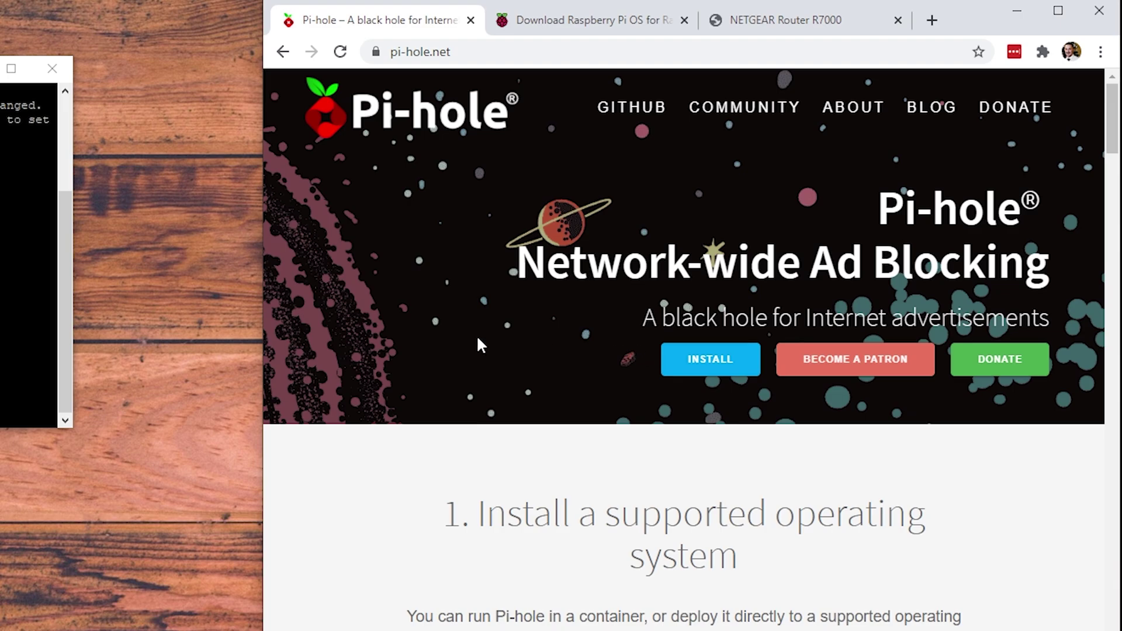
pyautogui.scroll(-7, 447, 362)
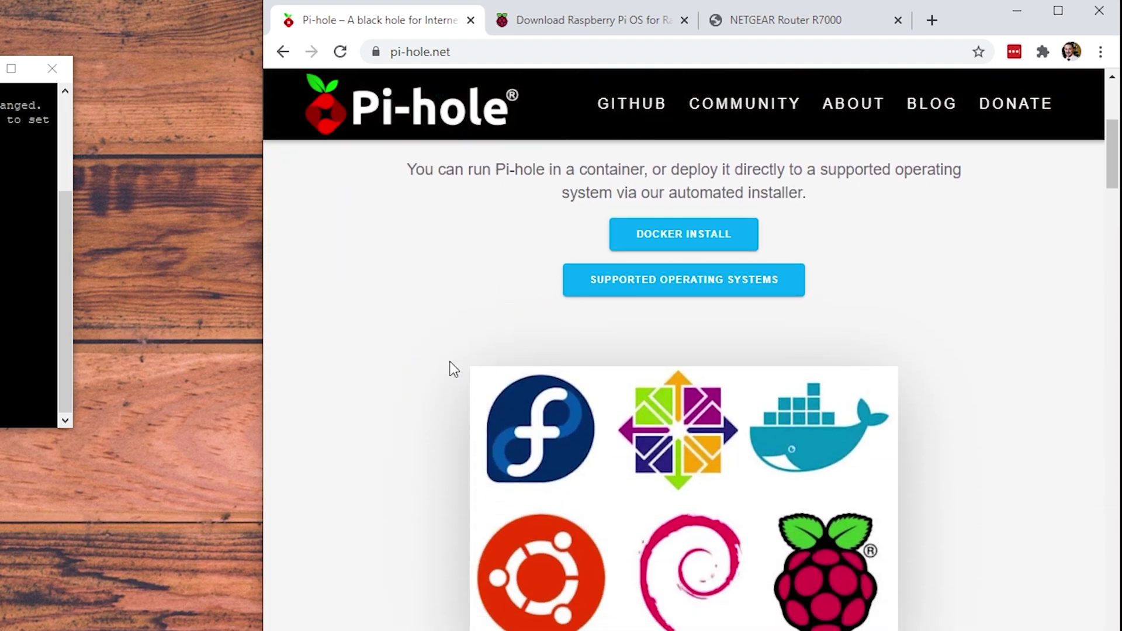
pyautogui.scroll(-3, 447, 362)
pyautogui.scroll(4, 447, 366)
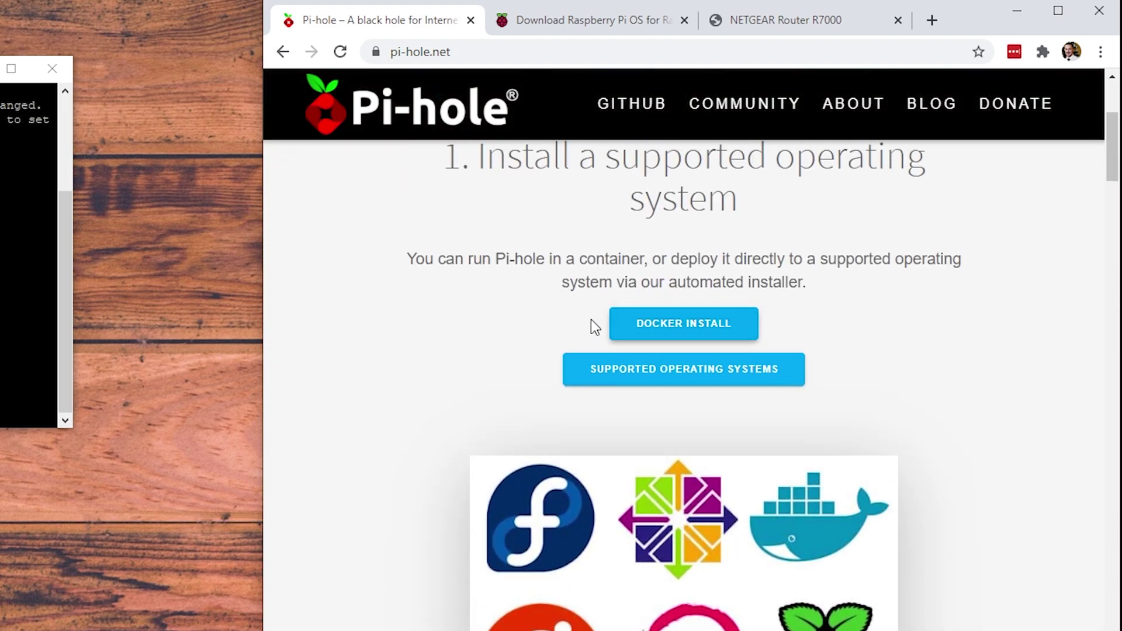
pyautogui.scroll(-5, 701, 291)
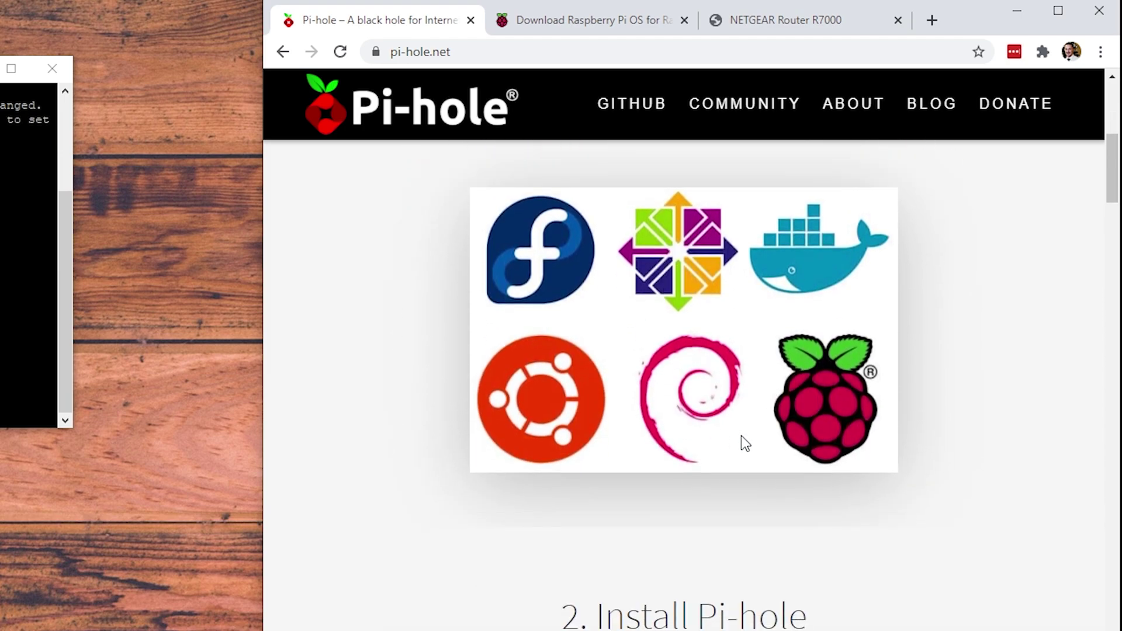
pyautogui.scroll(-3, 746, 443)
pyautogui.scroll(8, 641, 408)
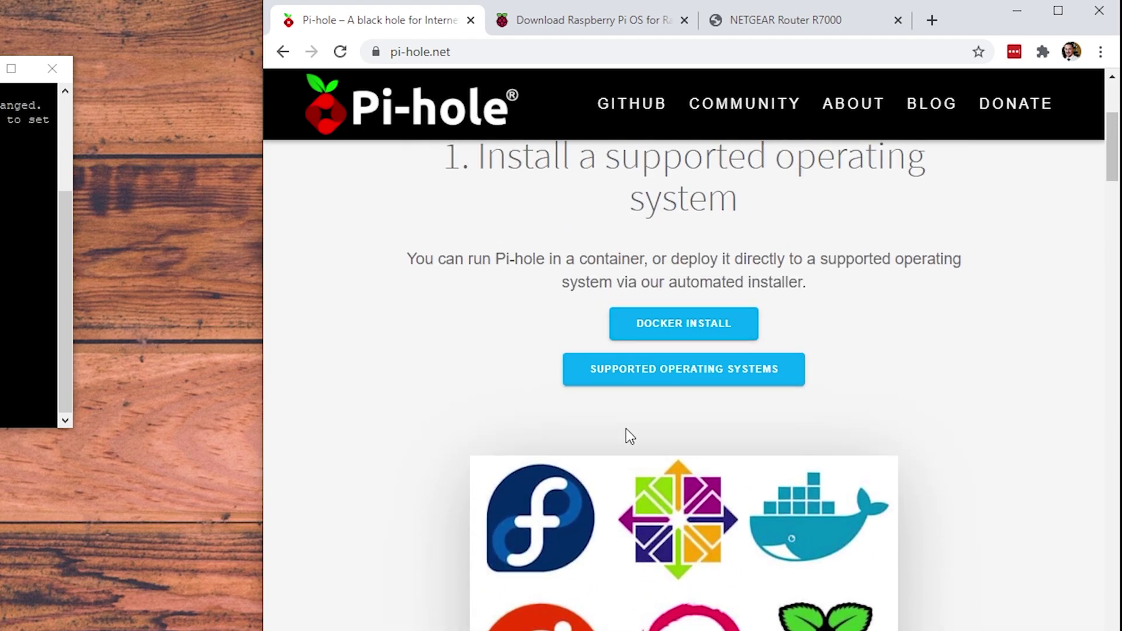
pyautogui.scroll(-6, 802, 458)
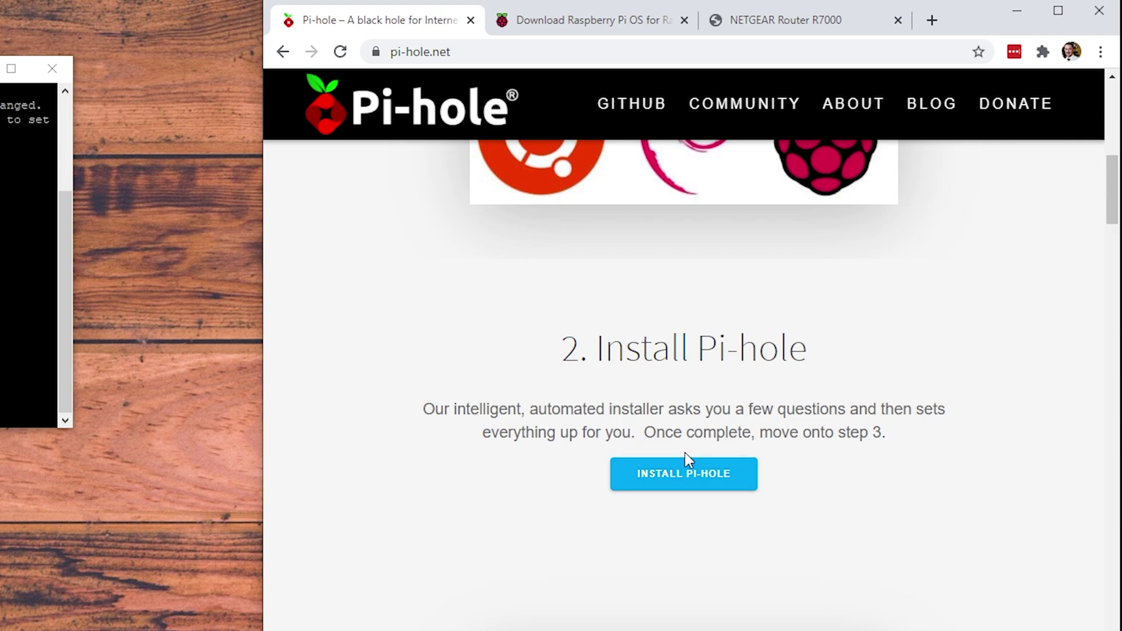
pyautogui.click(719, 485)
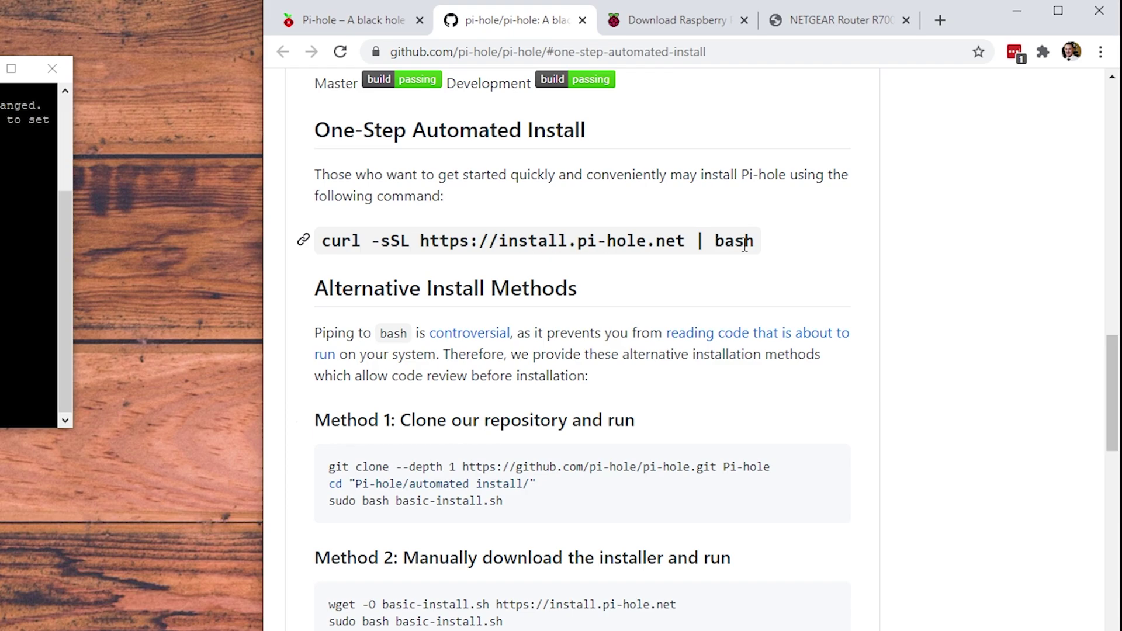
pyautogui.moveTo(744, 245); pyautogui.dragTo(321, 241)
pyautogui.rightClick(392, 241)
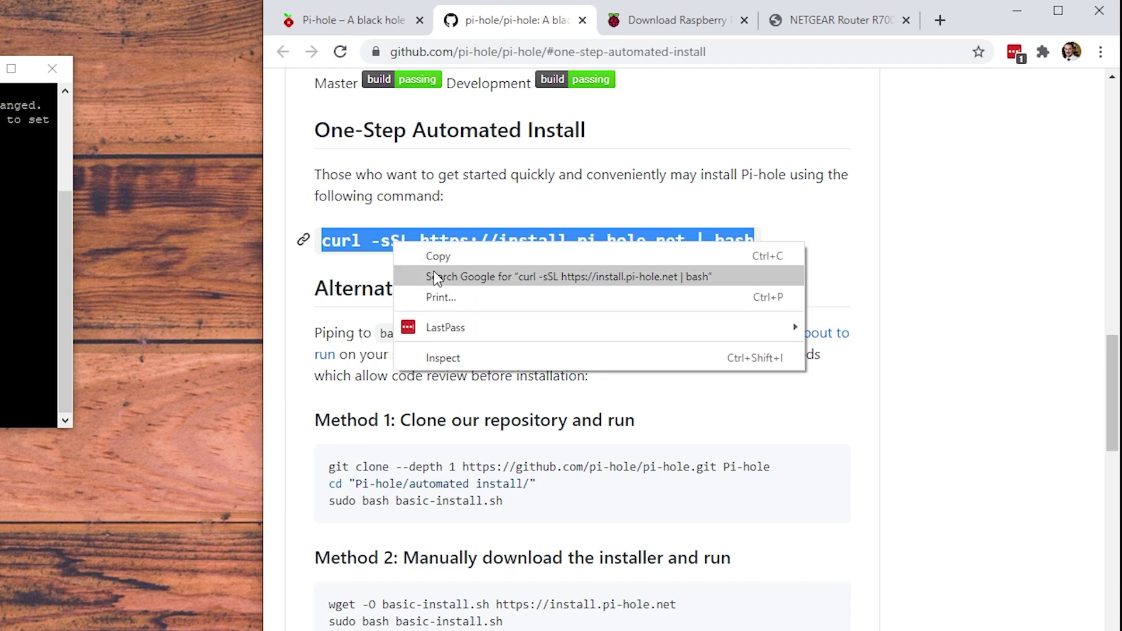
pyautogui.click(450, 255)
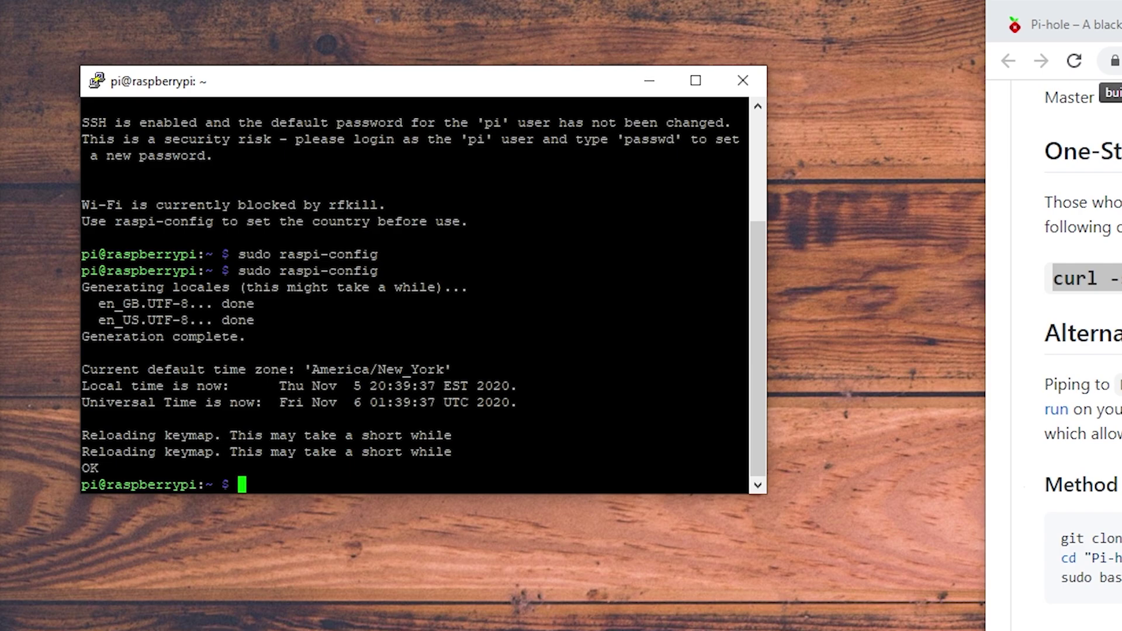
pyautogui.press('shift+Insert')
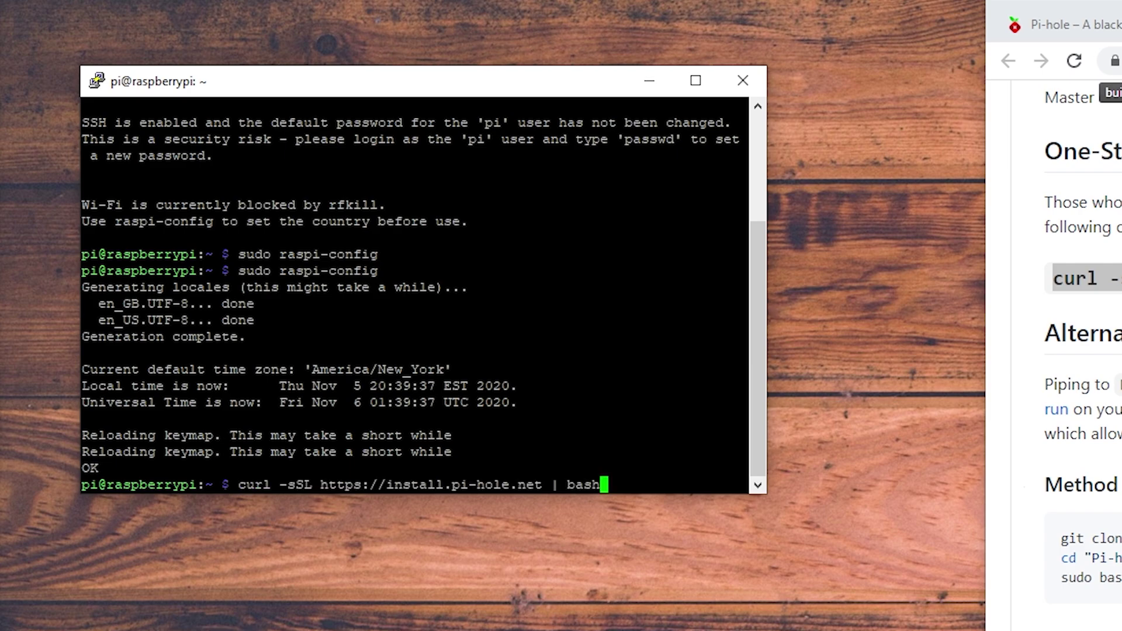
pyautogui.press('Return')
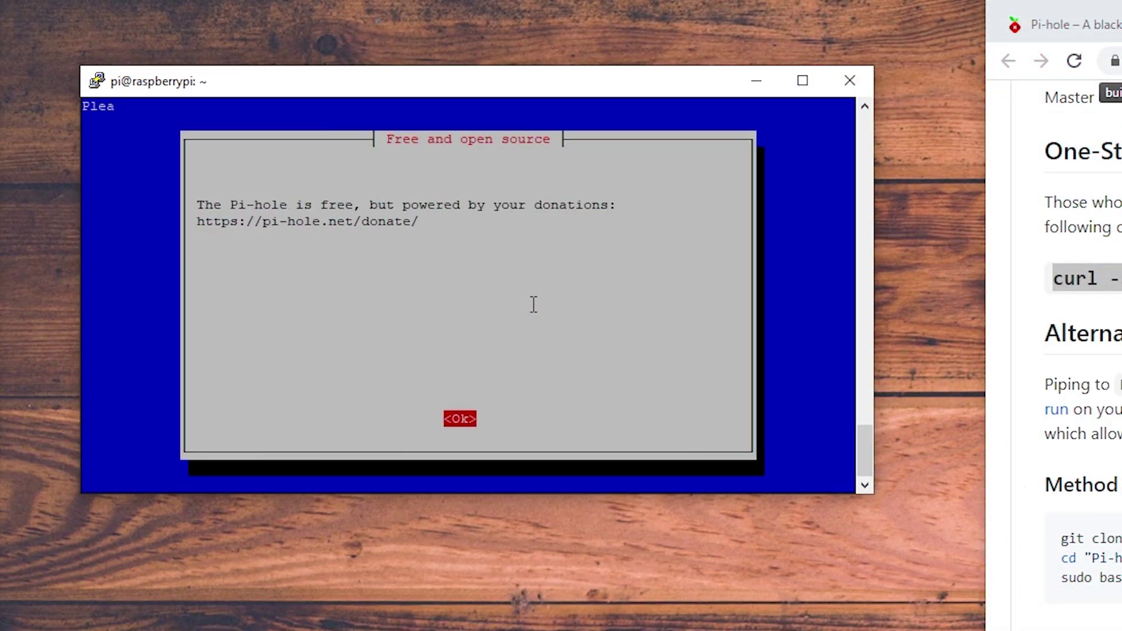
pyautogui.press('Return')
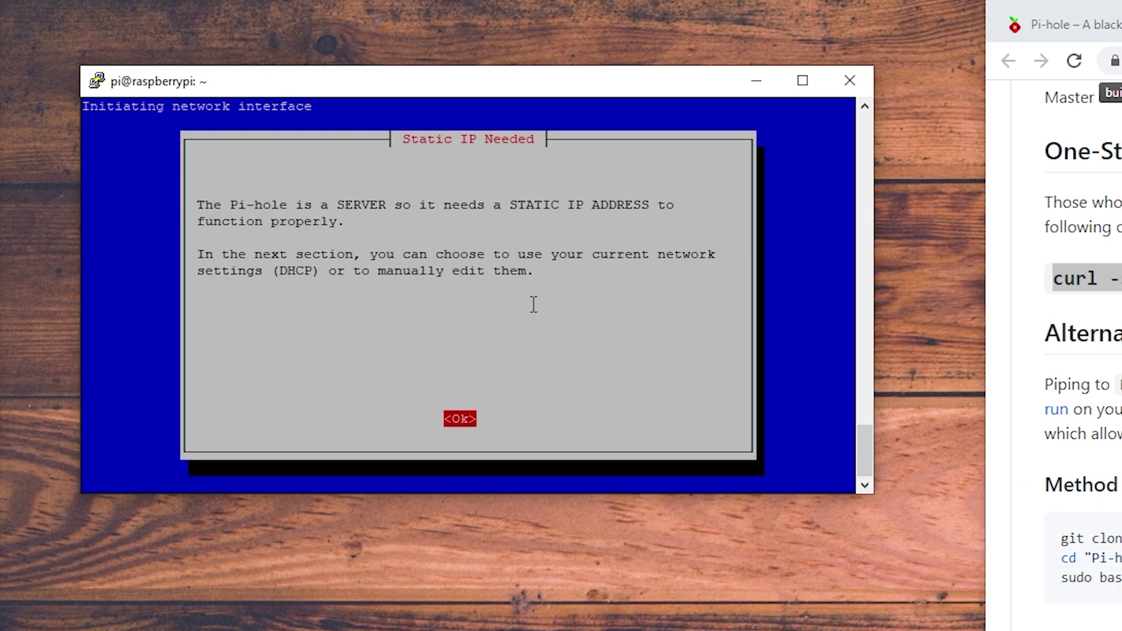
# Step: Dismiss the welcome and static IP notices, then confirm eth0 as Pi-hole's interface
pyautogui.press('Return')
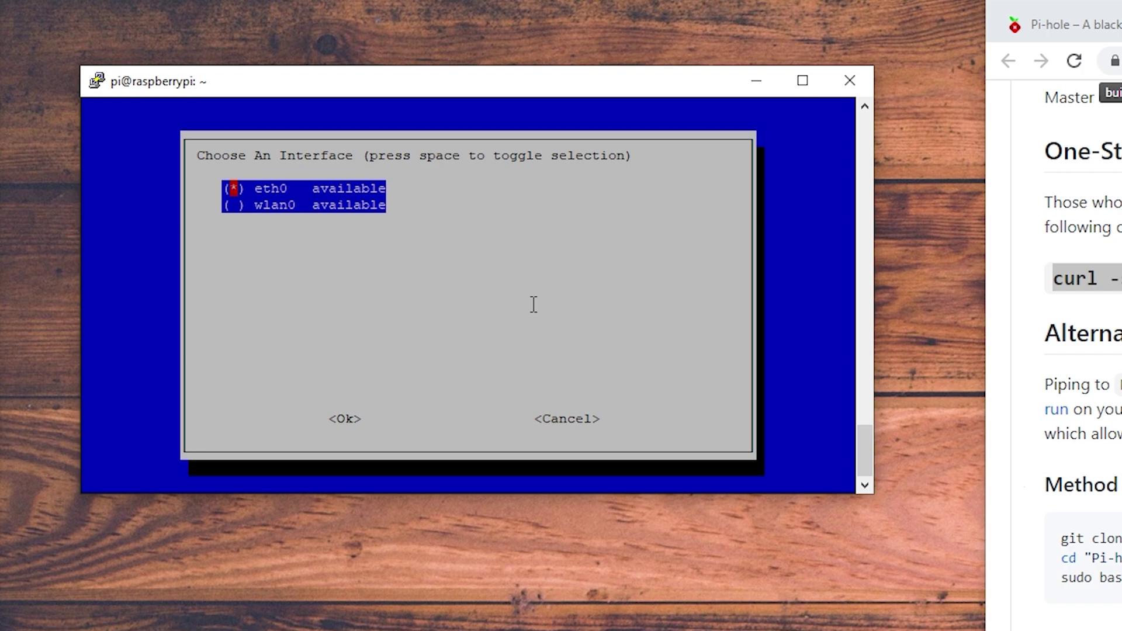
pyautogui.press('Tab')
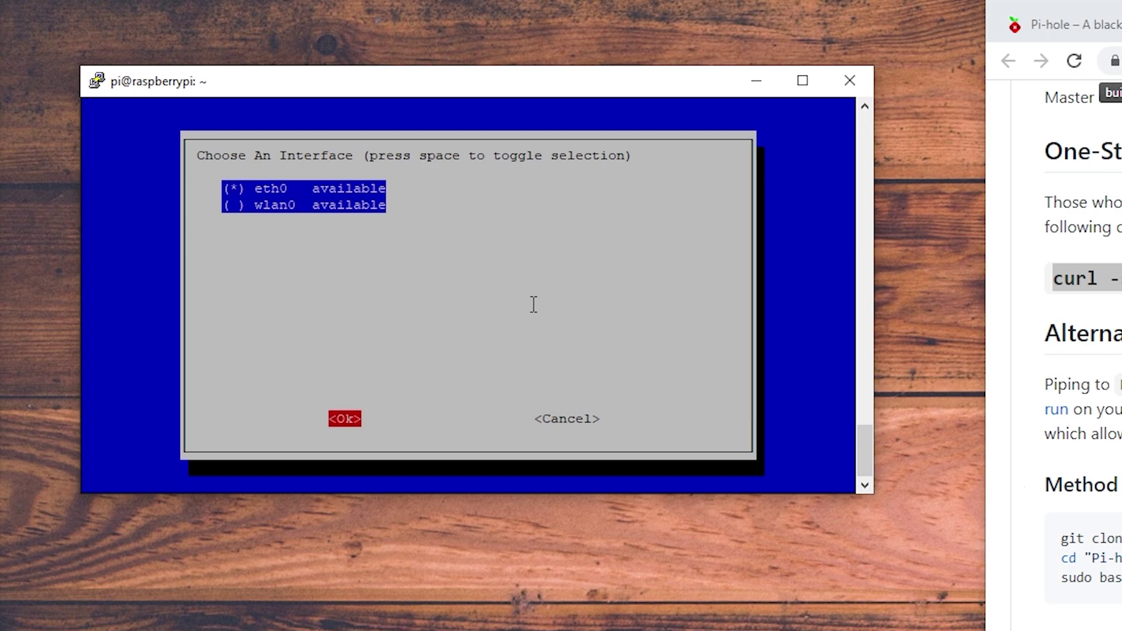
pyautogui.press('Tab')
pyautogui.press('Tab')
pyautogui.press('Tab')
pyautogui.press('Tab')
pyautogui.press('Tab')
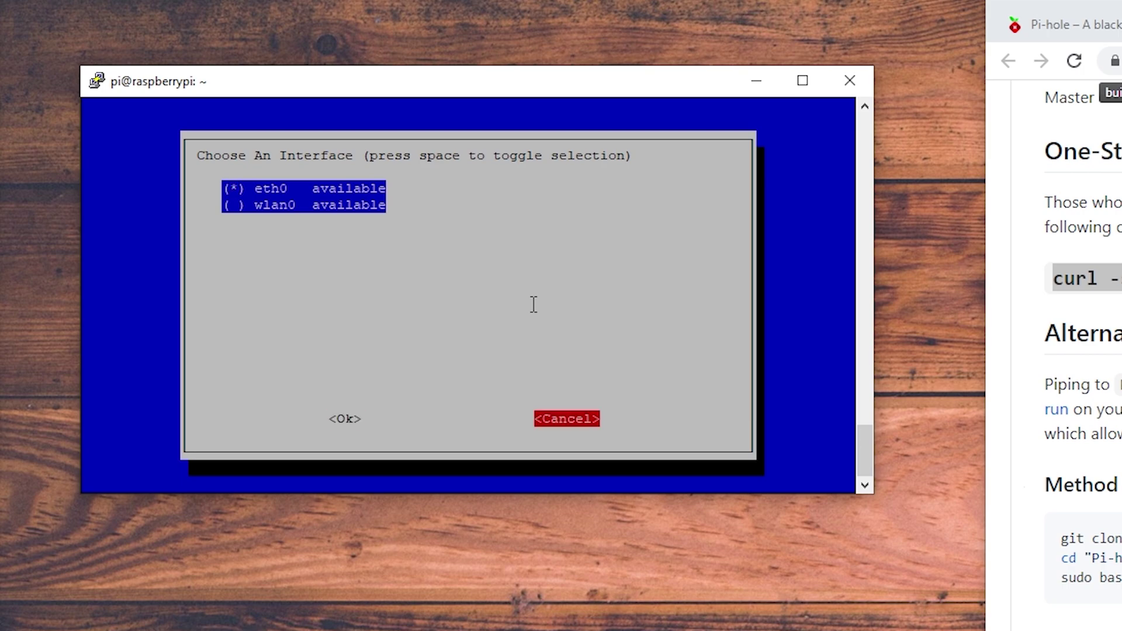
pyautogui.press('Tab')
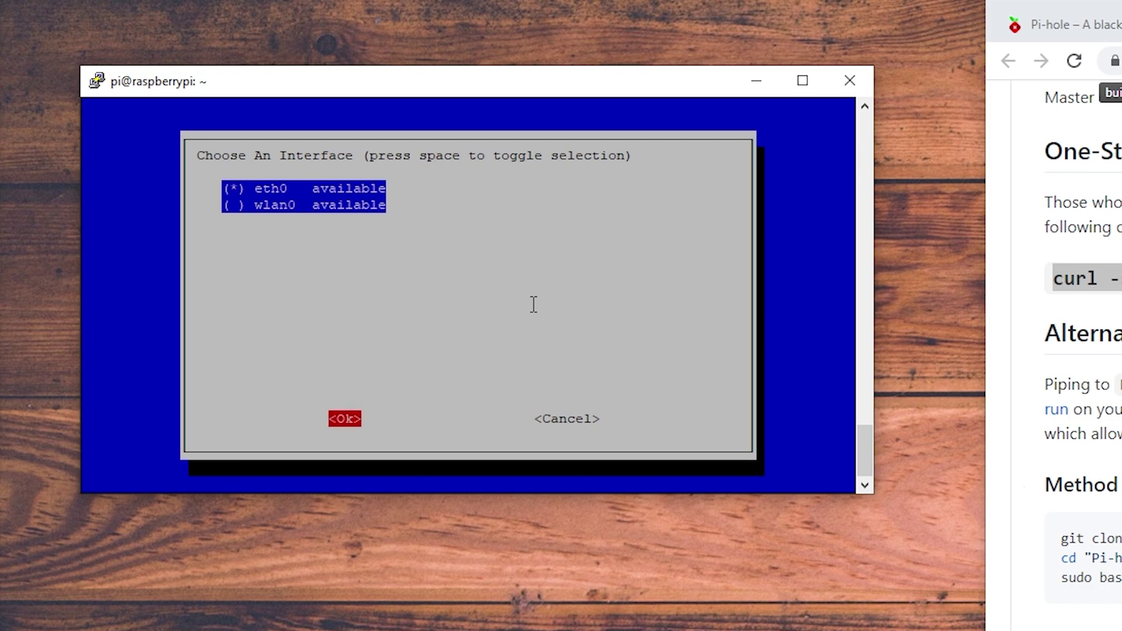
pyautogui.press('Tab')
pyautogui.press('Tab')
pyautogui.press('Tab')
pyautogui.press('Return')
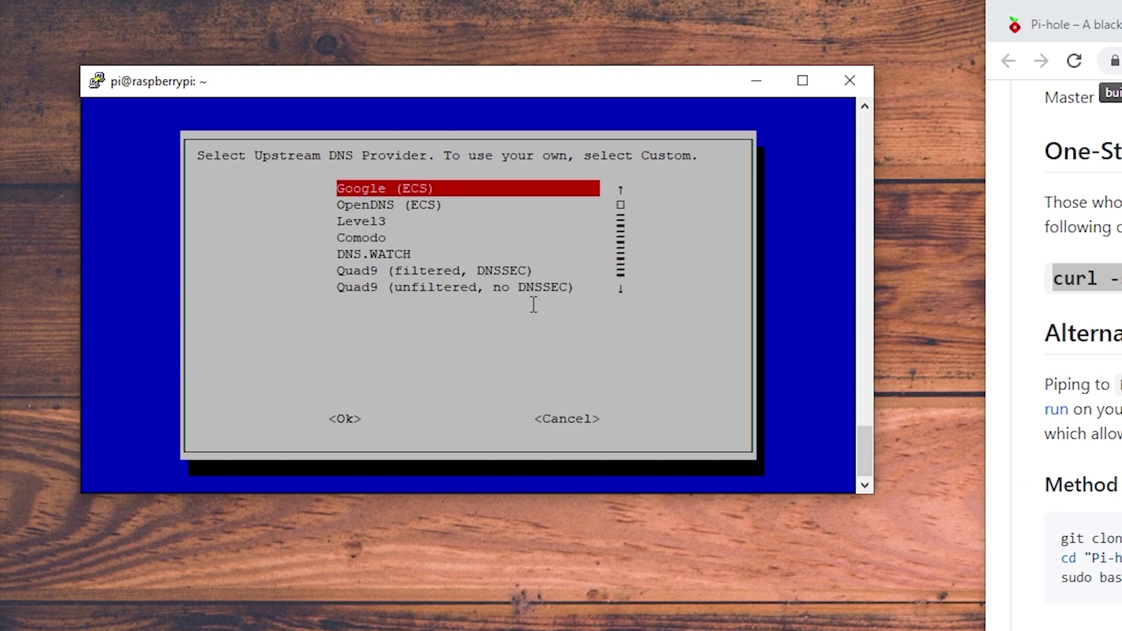
# Step: Pick Cloudflare from the installer's upstream DNS provider list
pyautogui.press('Down')
pyautogui.press('Down')
pyautogui.press('Down')
pyautogui.press('Down')
pyautogui.press('Down')
pyautogui.press('Down')
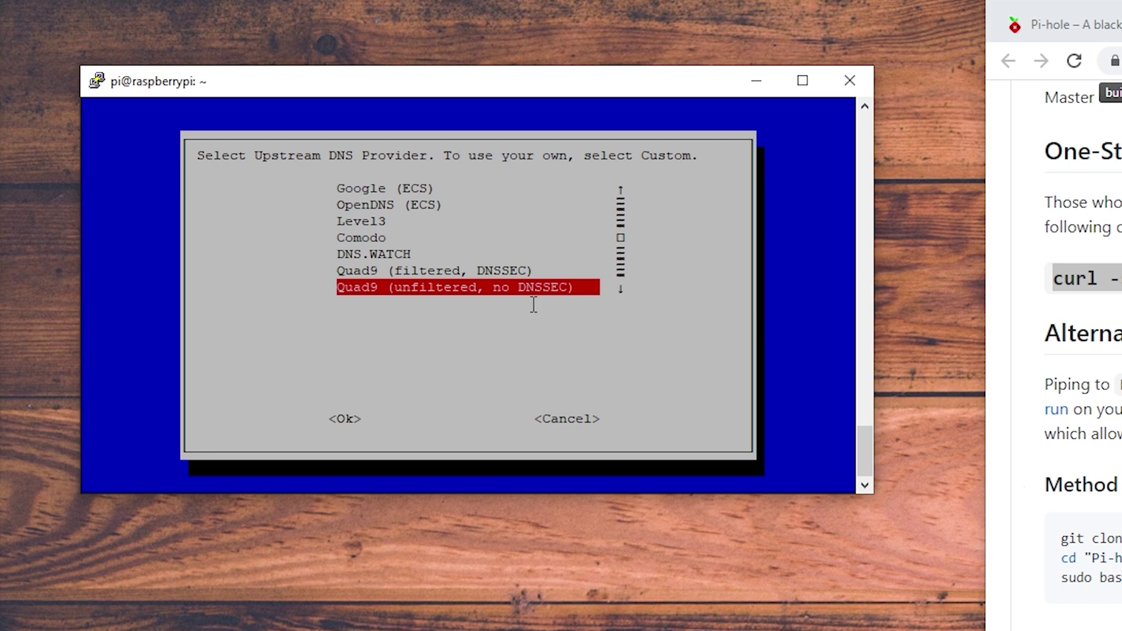
pyautogui.press('Down')
pyautogui.press('Down')
pyautogui.press('Down')
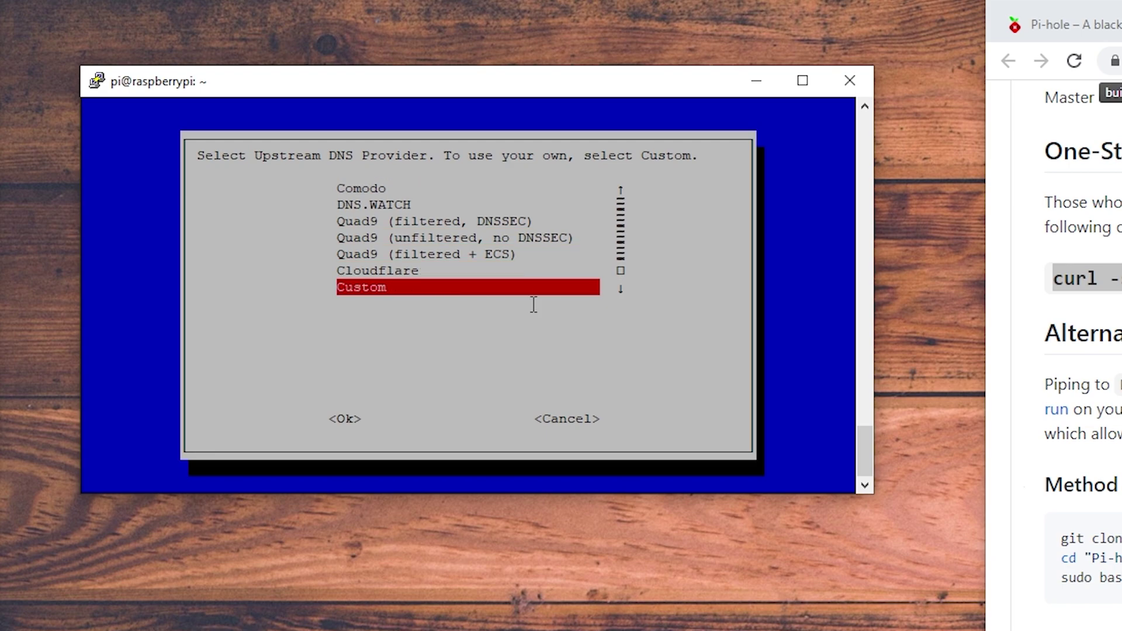
pyautogui.press('Up')
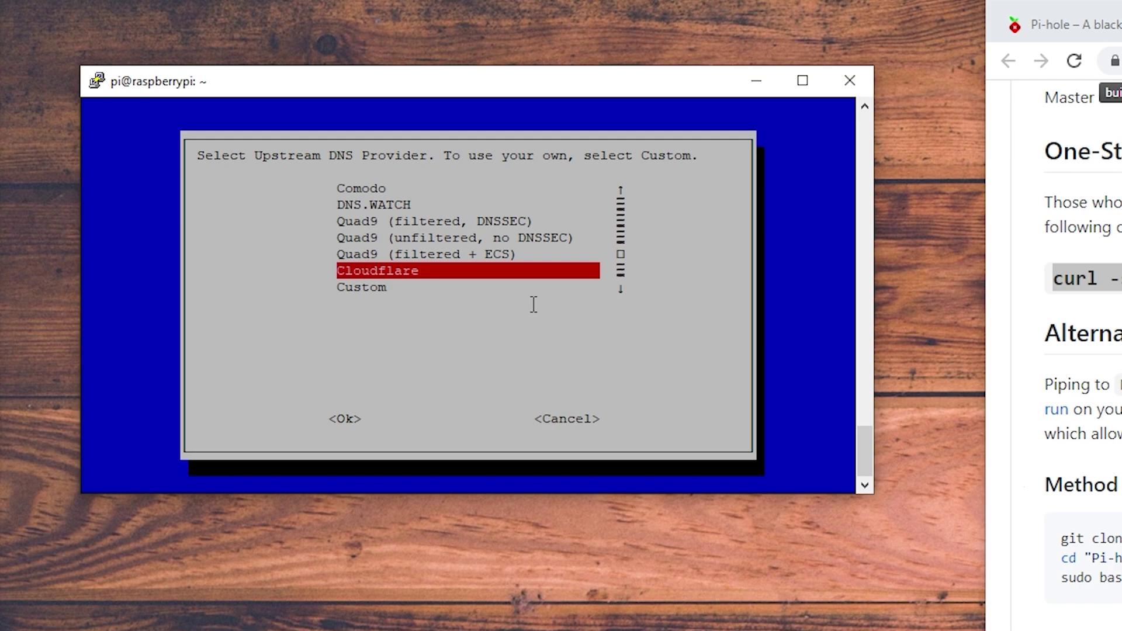
pyautogui.press('Return')
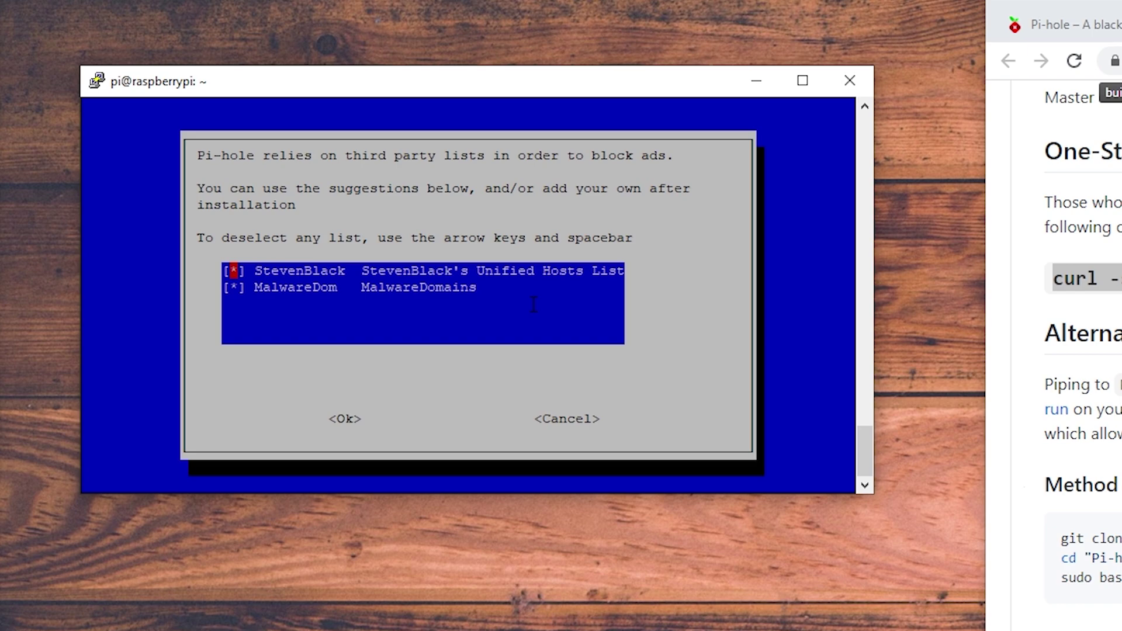
# Step: Keep the StevenBlack and MalwareDom blocklists, and keep both IPv4 and IPv6 blocking enabled
pyautogui.press('Down')
pyautogui.press('Tab')
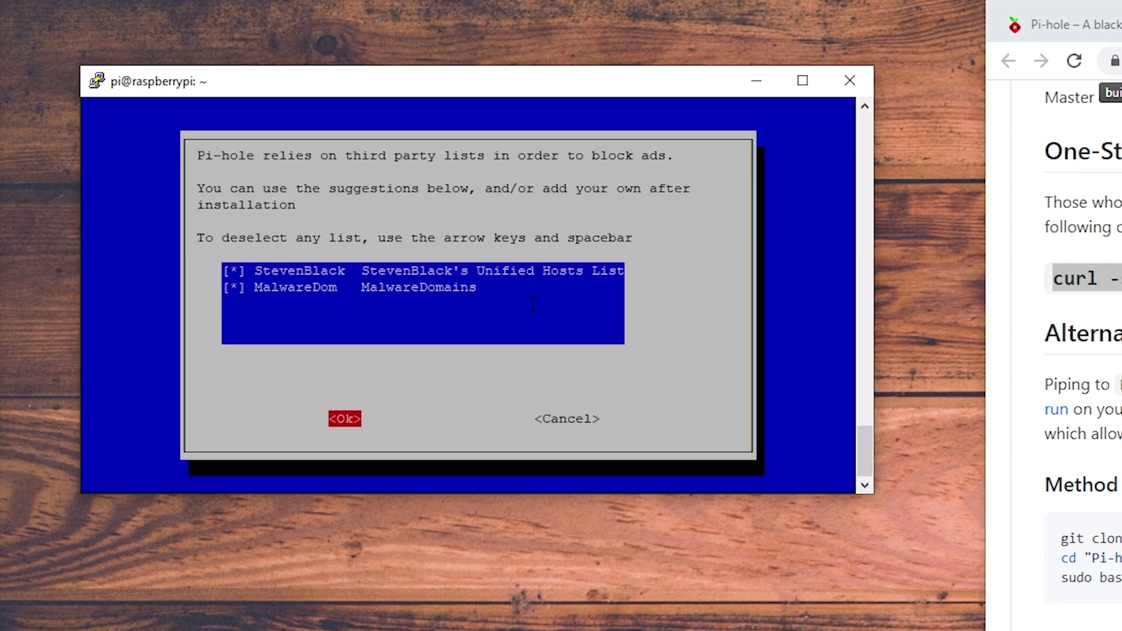
pyautogui.press('Return')
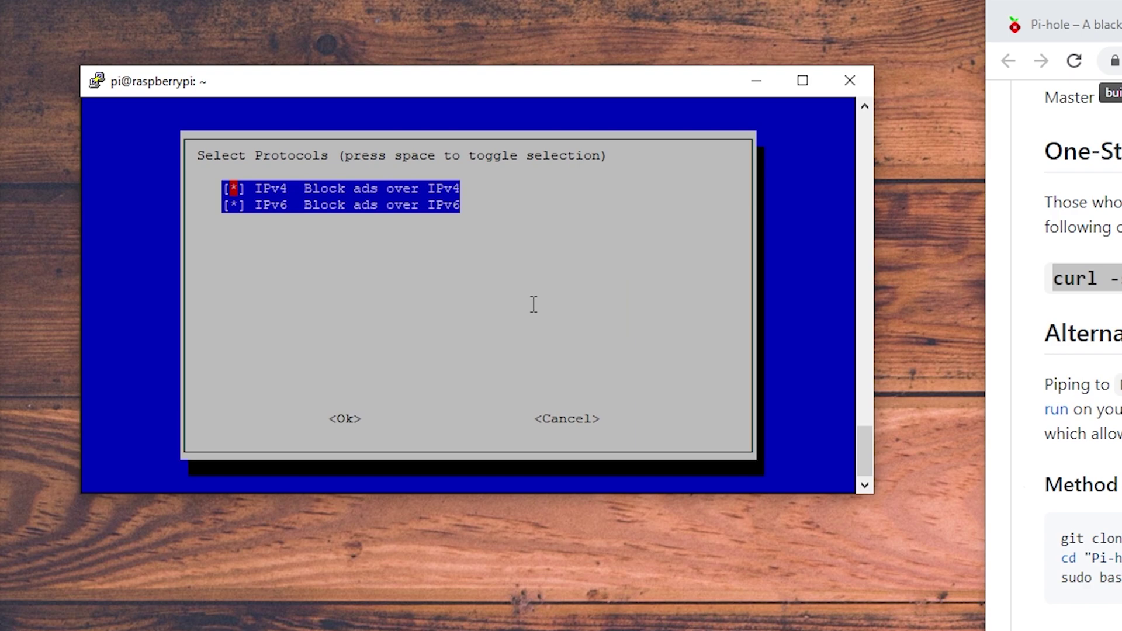
pyautogui.press('Tab')
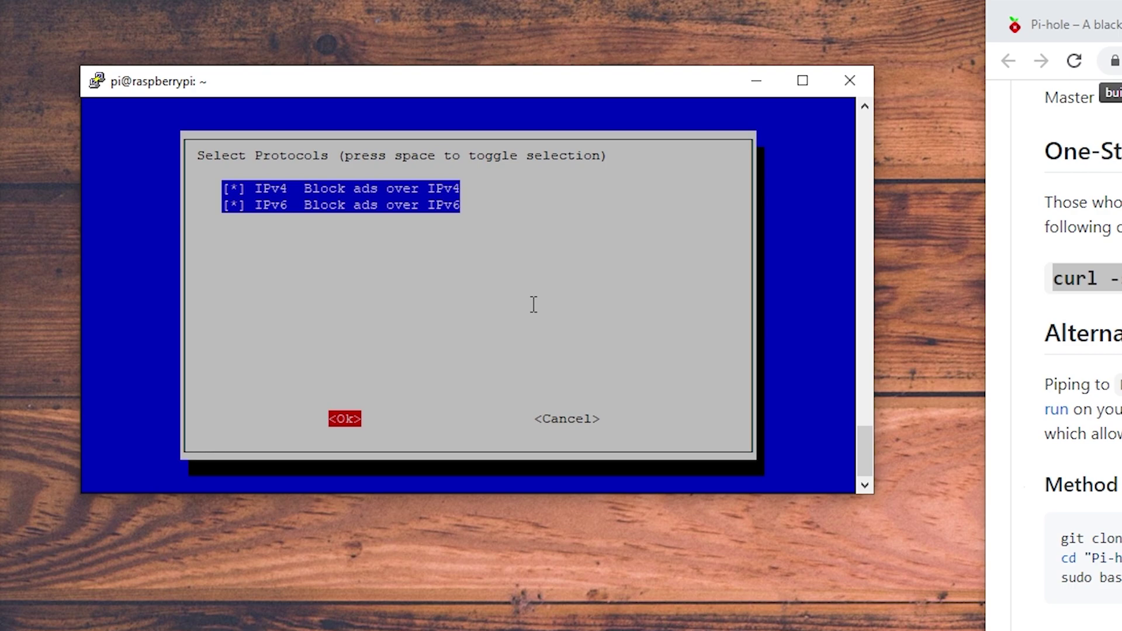
pyautogui.press('Return')
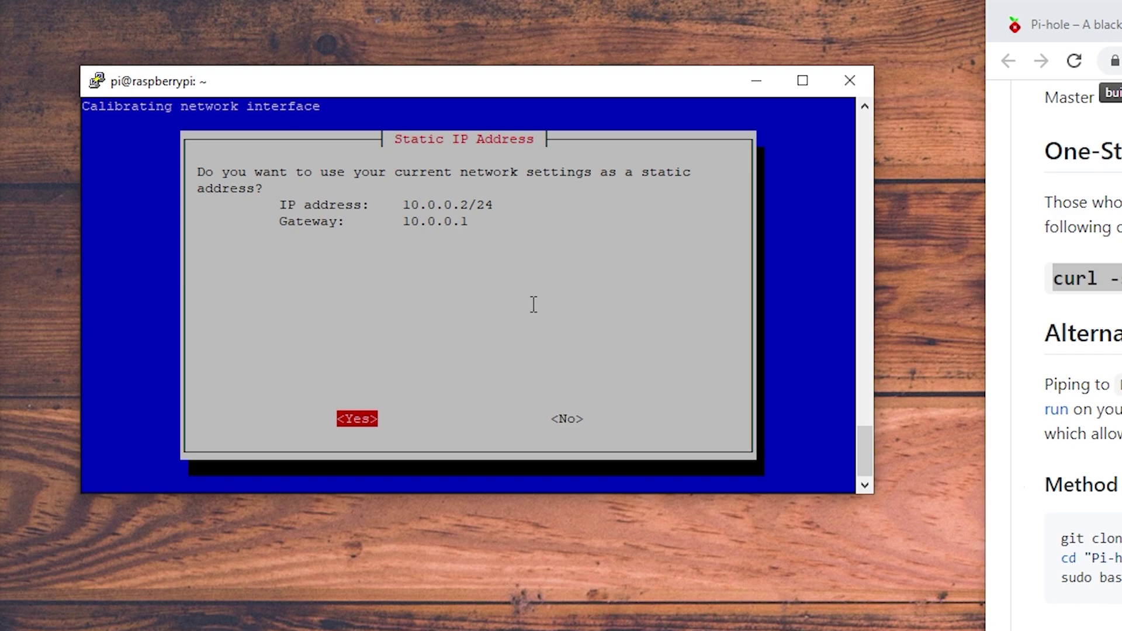
# Step: Keep 10.0.0.2 as the static address, acknowledge the IP conflict notice, and install the web admin with lighttpd
pyautogui.press('Return')
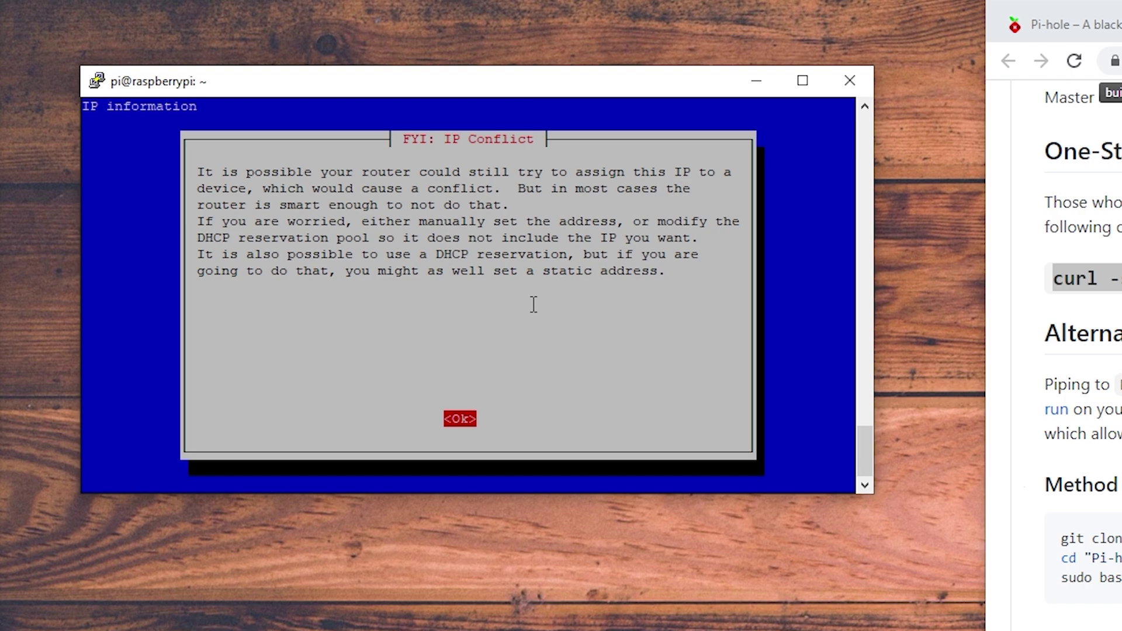
pyautogui.press('Return')
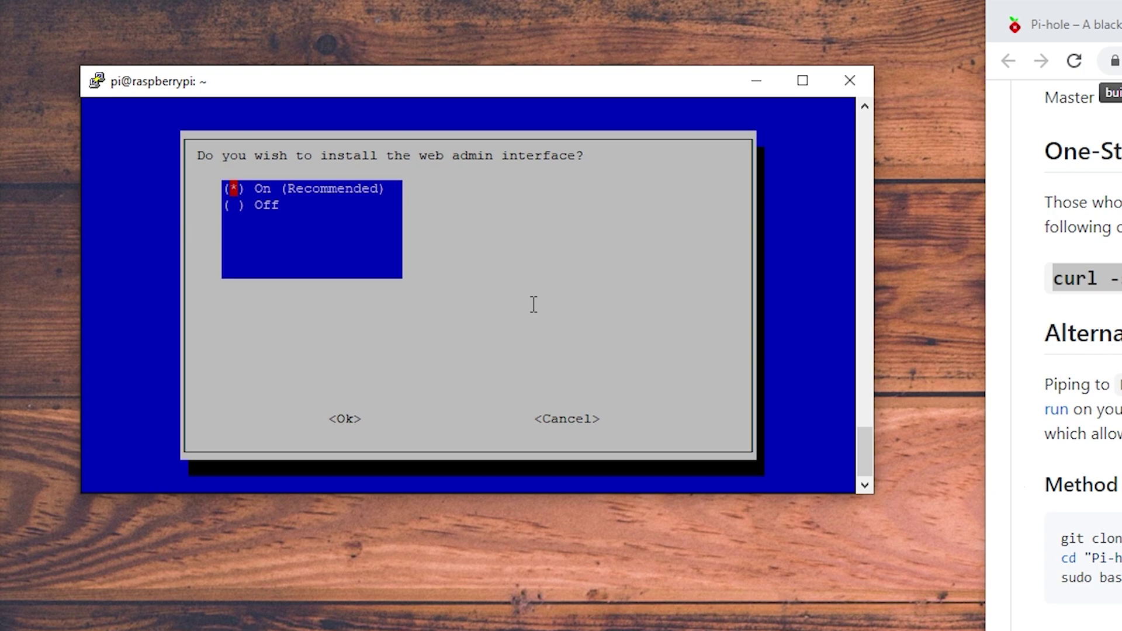
pyautogui.press('Tab')
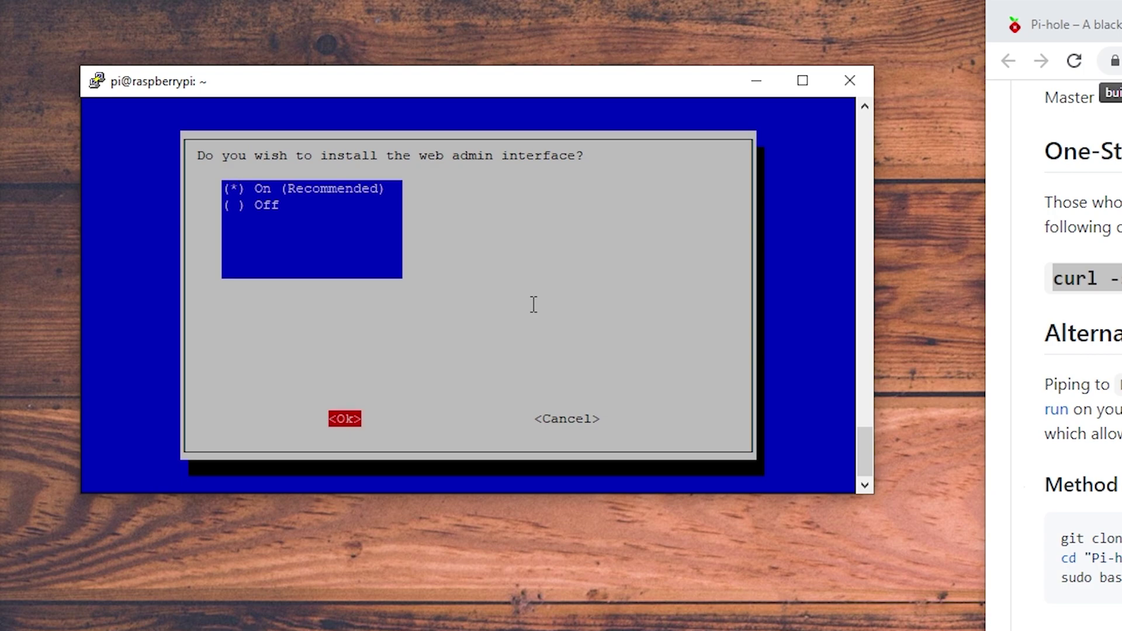
pyautogui.press('Return')
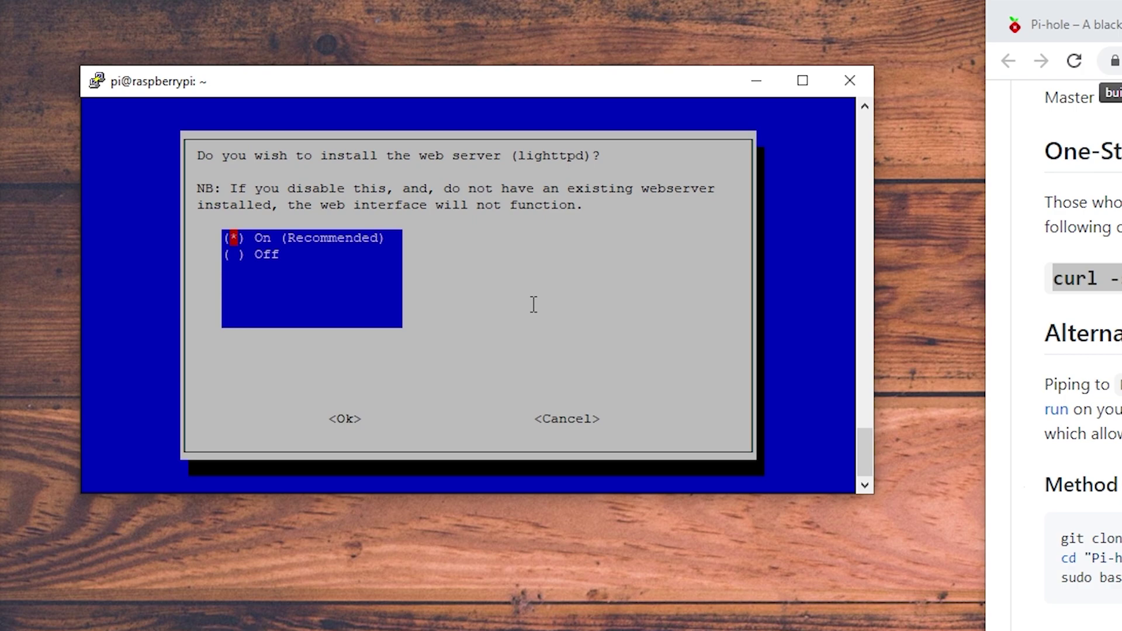
pyautogui.press('Tab')
pyautogui.press('Return')
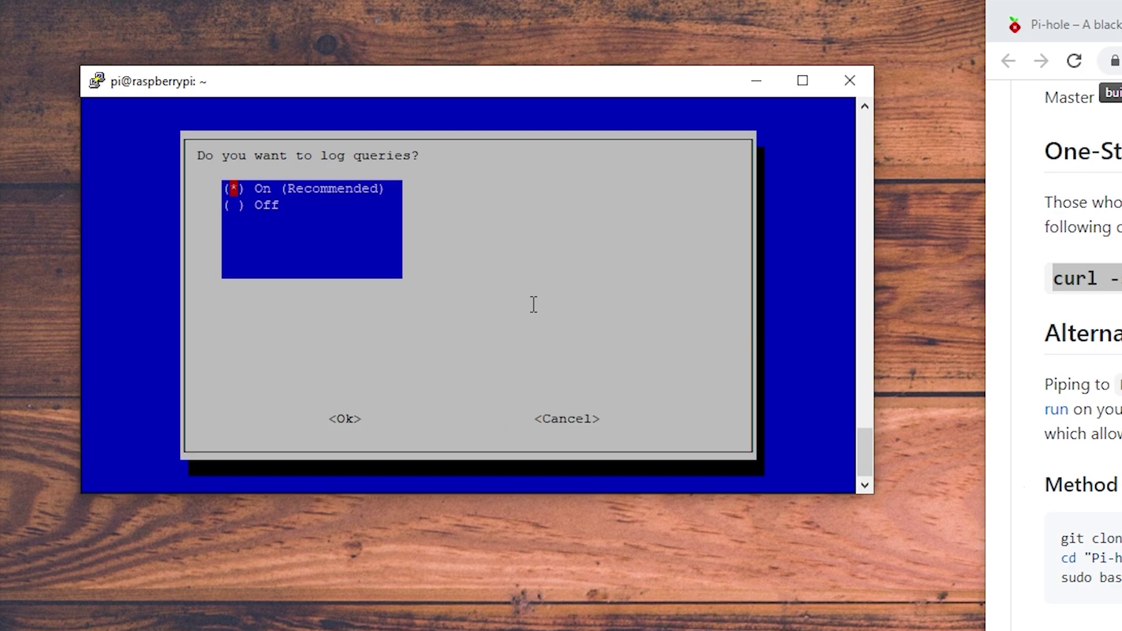
# Step: Keep query logging on and choose privacy mode 0 Show everything
pyautogui.press('Tab')
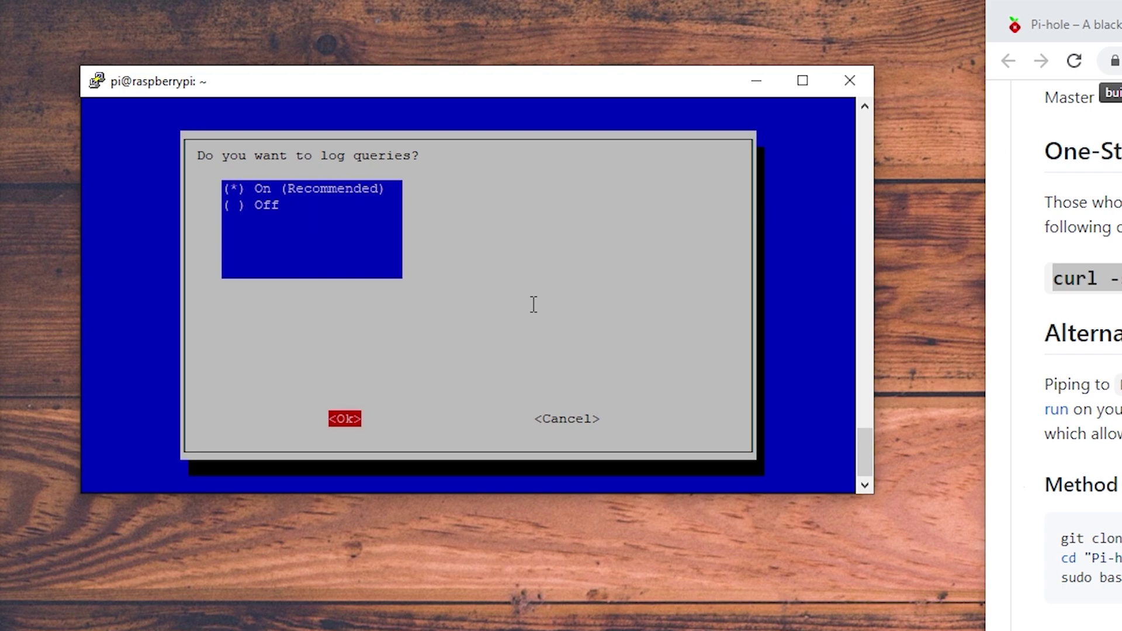
pyautogui.press('Return')
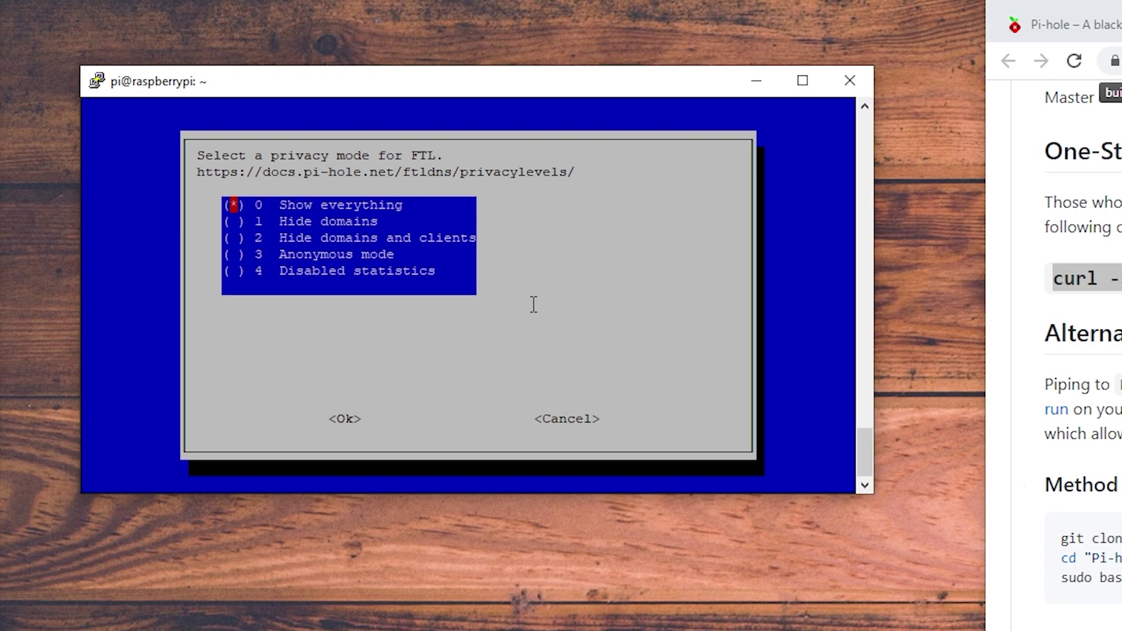
pyautogui.press('Tab')
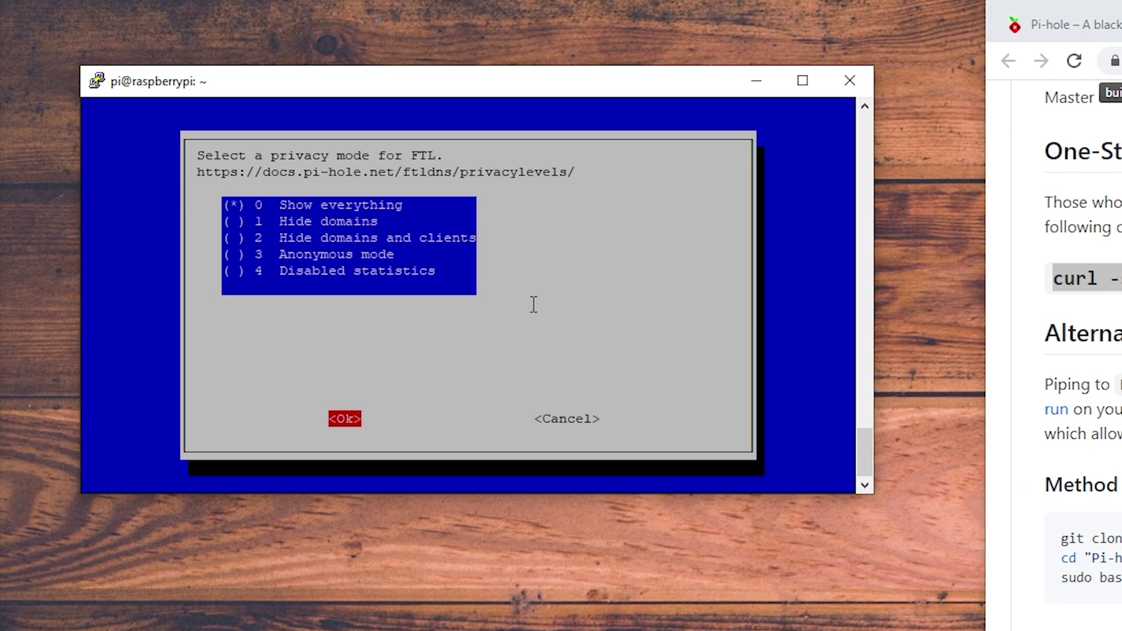
pyautogui.press('Return')
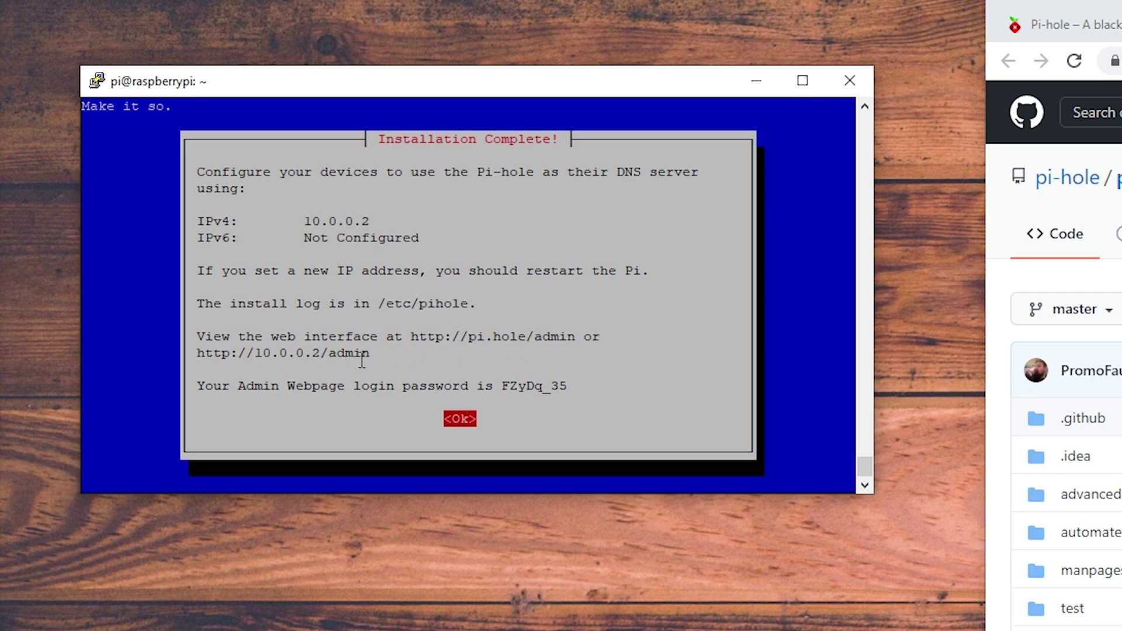
pyautogui.moveTo(213, 356); pyautogui.dragTo(523, 347)
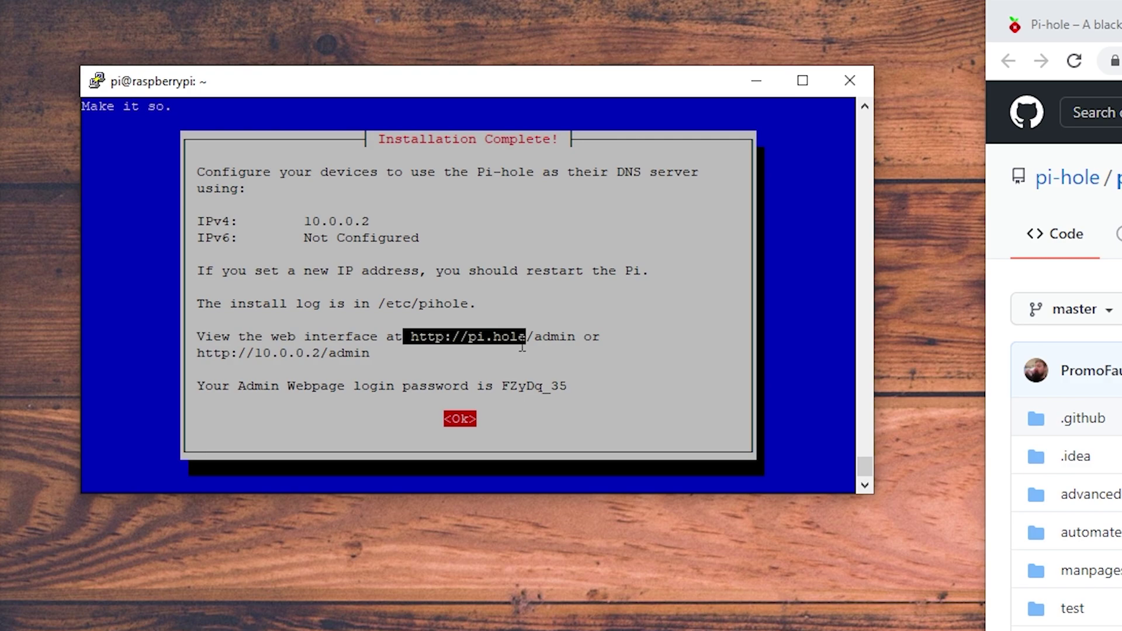
pyautogui.moveTo(477, 339); pyautogui.dragTo(534, 339)
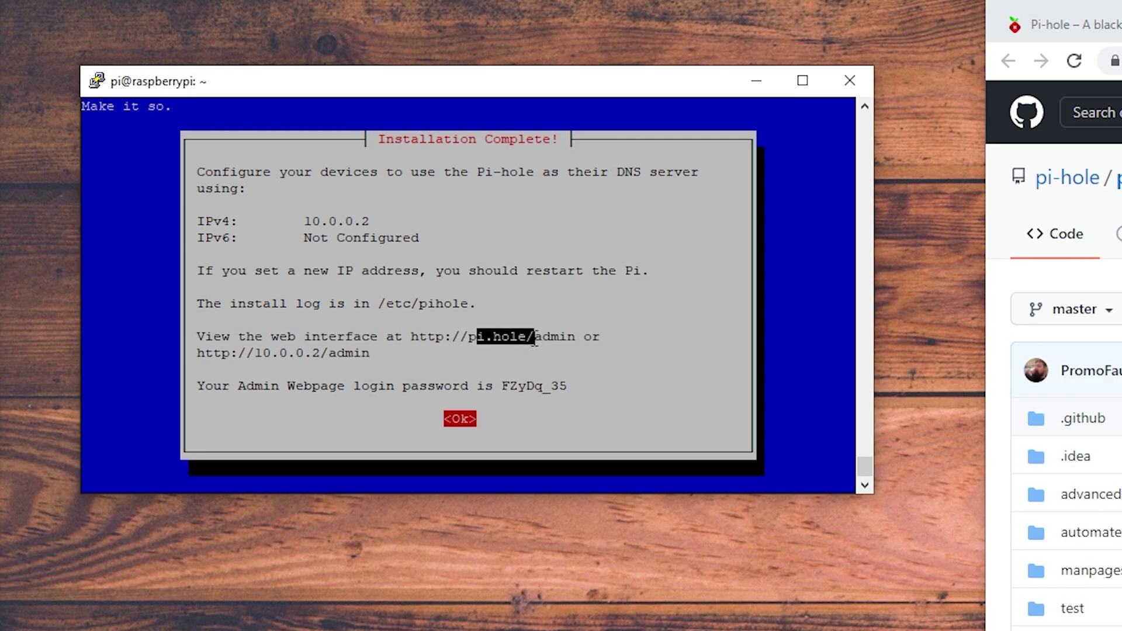
pyautogui.moveTo(429, 342); pyautogui.dragTo(553, 349)
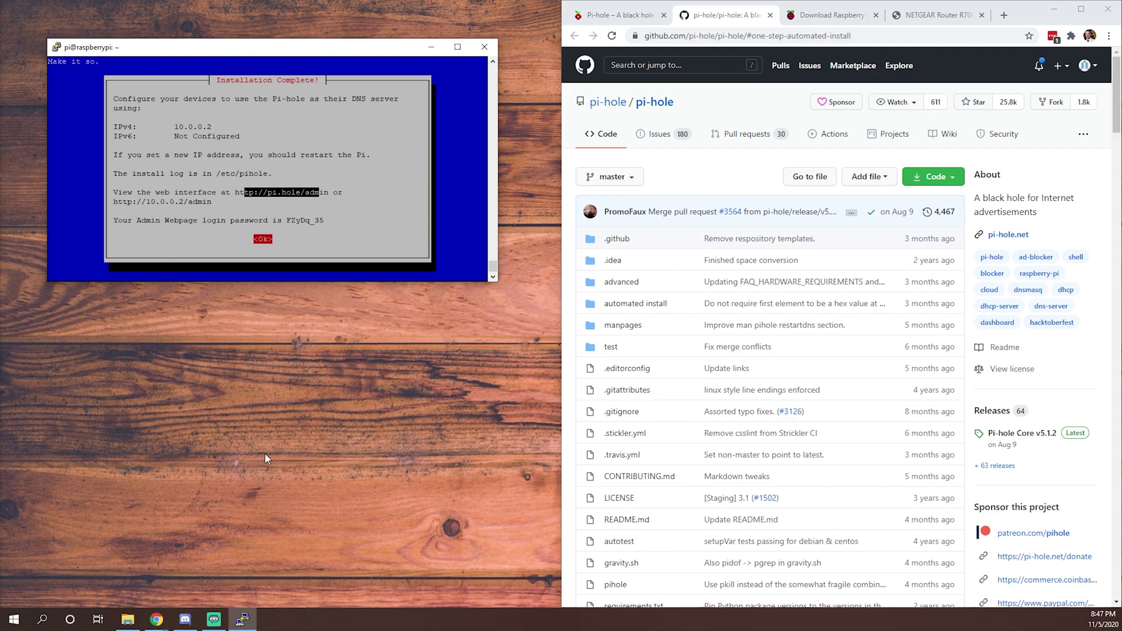
# Step: Create a New Text Document.txt on the desktop and open it in Notepad
pyautogui.rightClick(265, 451)
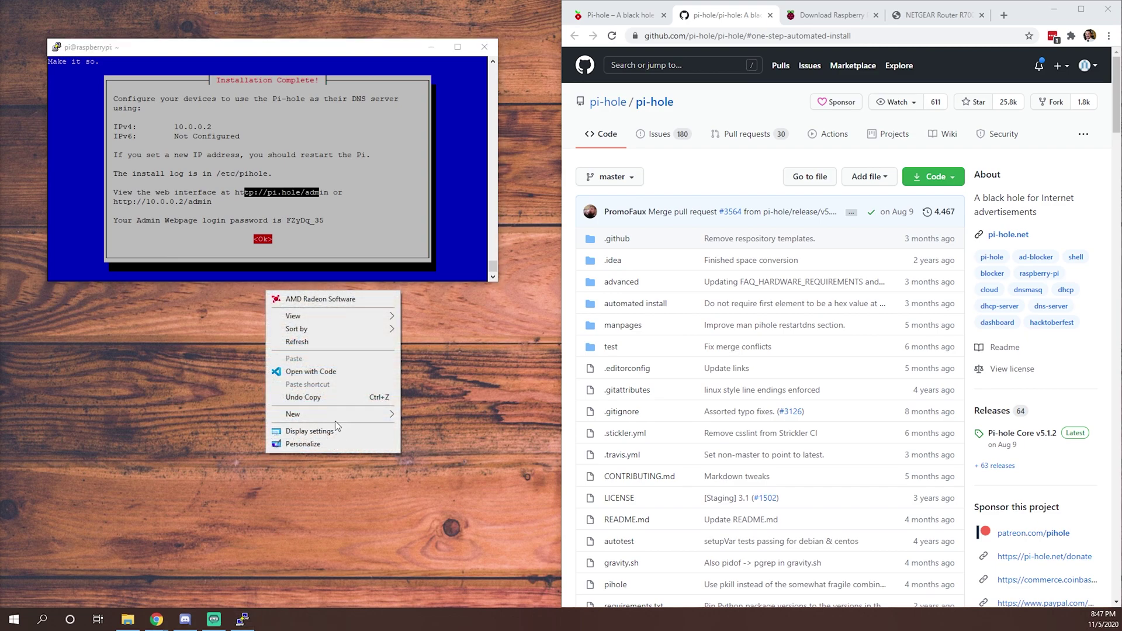
pyautogui.moveTo(345, 414)
pyautogui.click(499, 535)
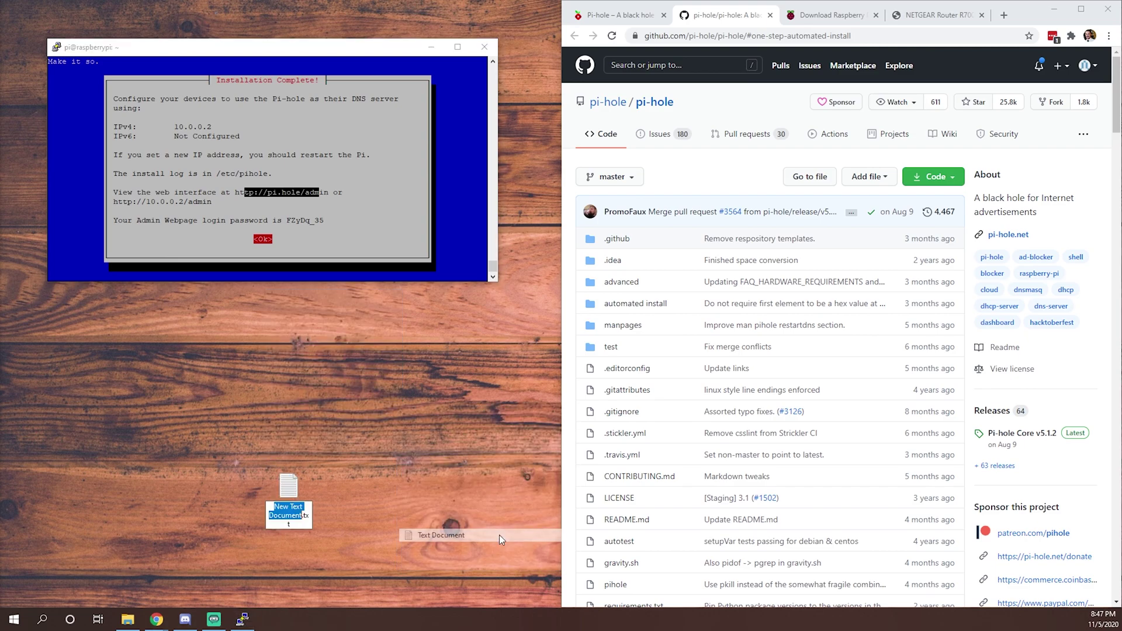
pyautogui.doubleClick(289, 494)
# Step: Copy the admin password from the PuTTY install log and paste it into the note
pyautogui.moveTo(332, 221); pyautogui.dragTo(293, 220)
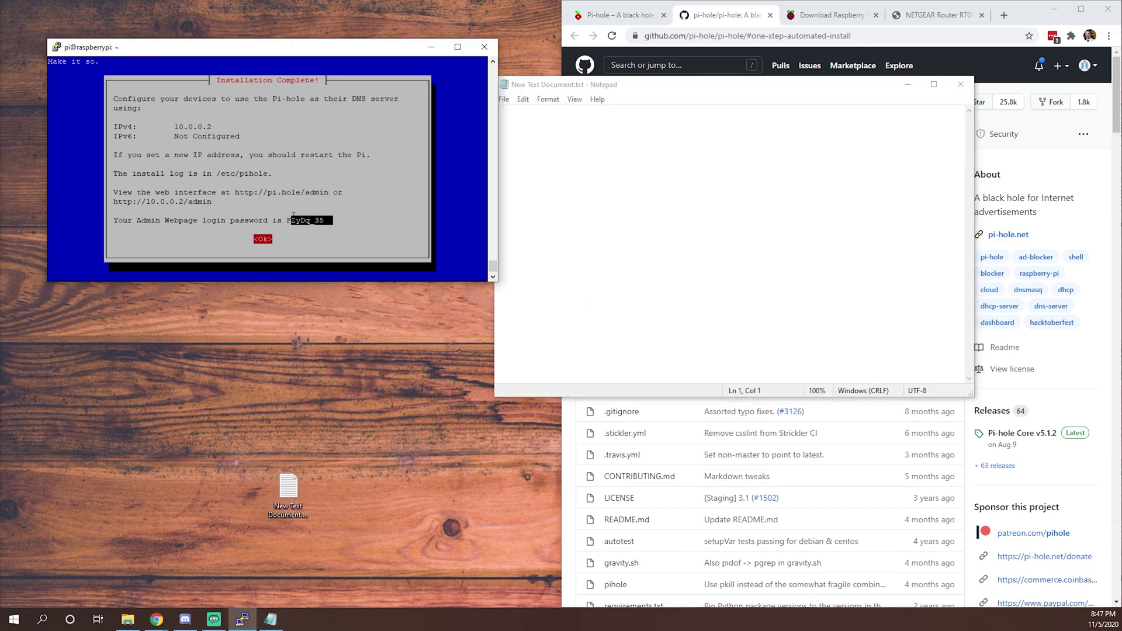
pyautogui.press('Return')
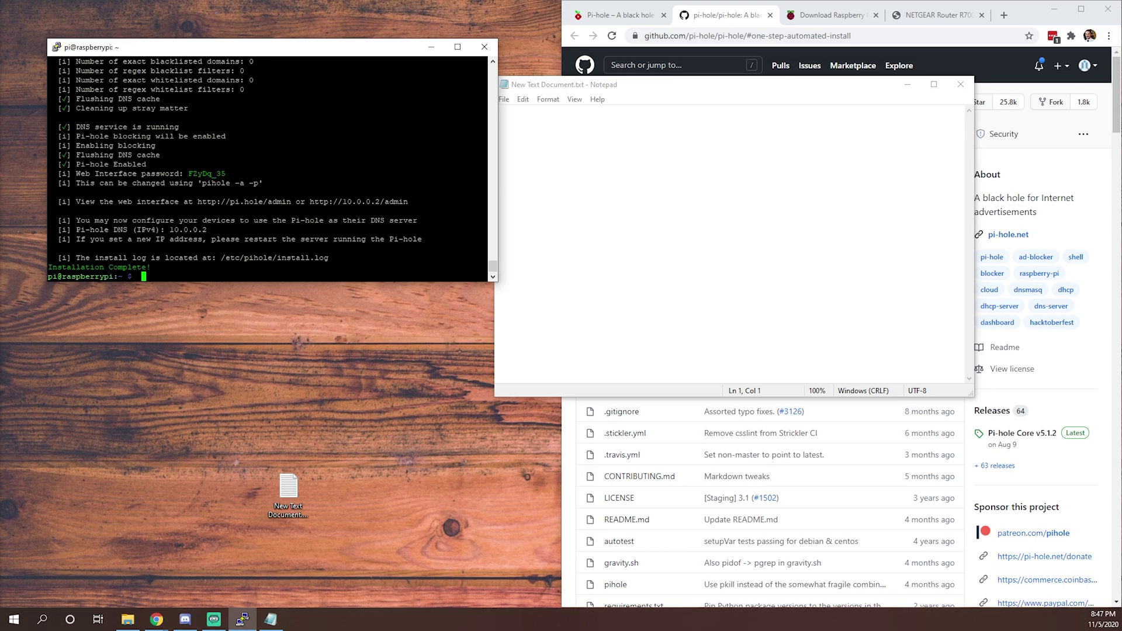
pyautogui.moveTo(486, 174); pyautogui.dragTo(188, 174)
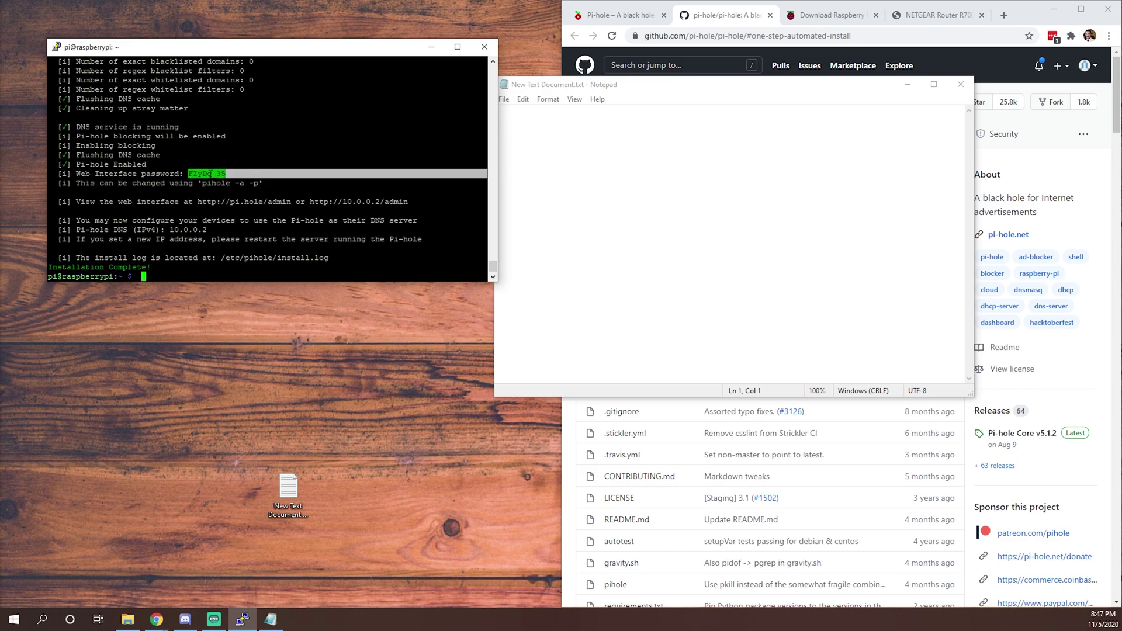
pyautogui.rightClick(208, 173)
pyautogui.press('Return')
pyautogui.rightClick(553, 142)
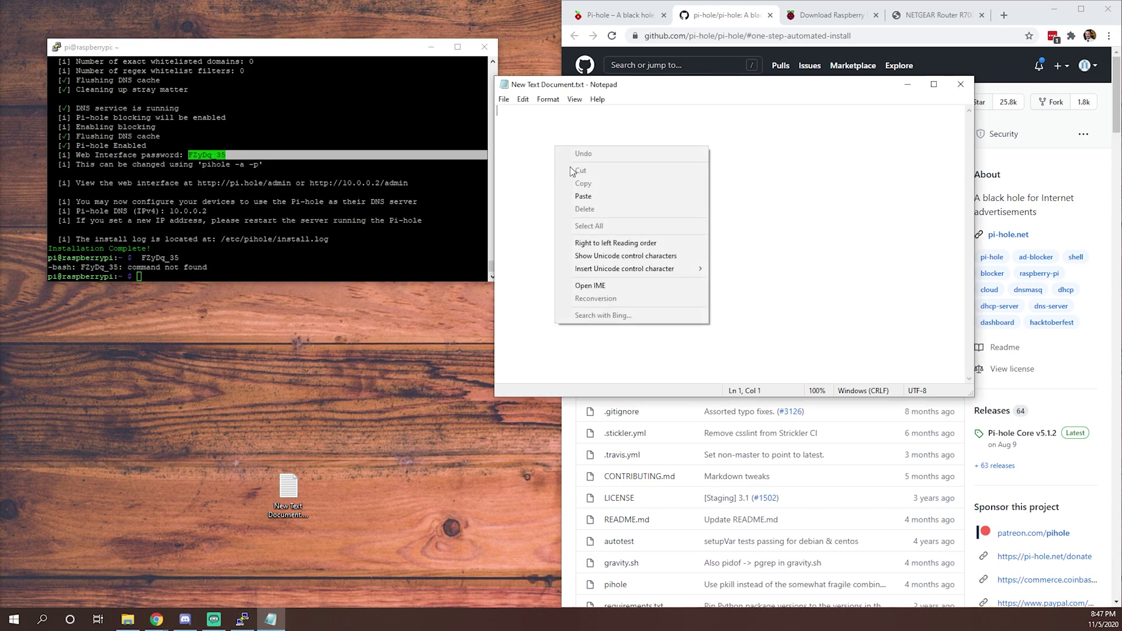
pyautogui.click(587, 197)
# Step: Move and shrink the Notepad window to the lower left, and move the terminal right
pyautogui.hotkey('alt', 'Tab')
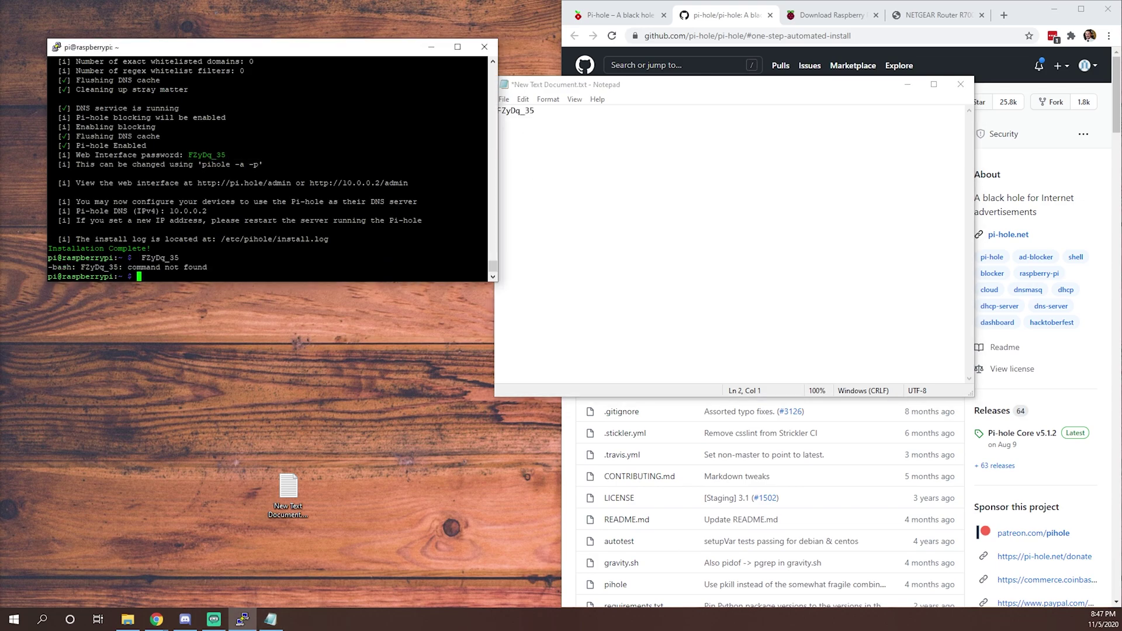
pyautogui.moveTo(583, 85); pyautogui.dragTo(196, 283)
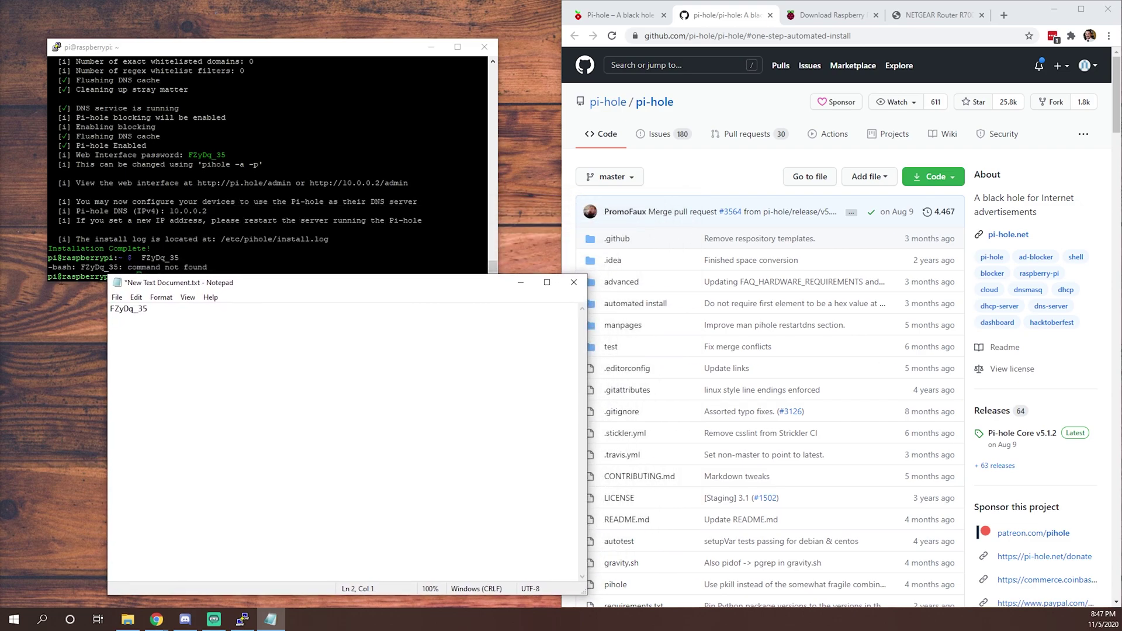
pyautogui.moveTo(108, 275); pyautogui.dragTo(228, 367)
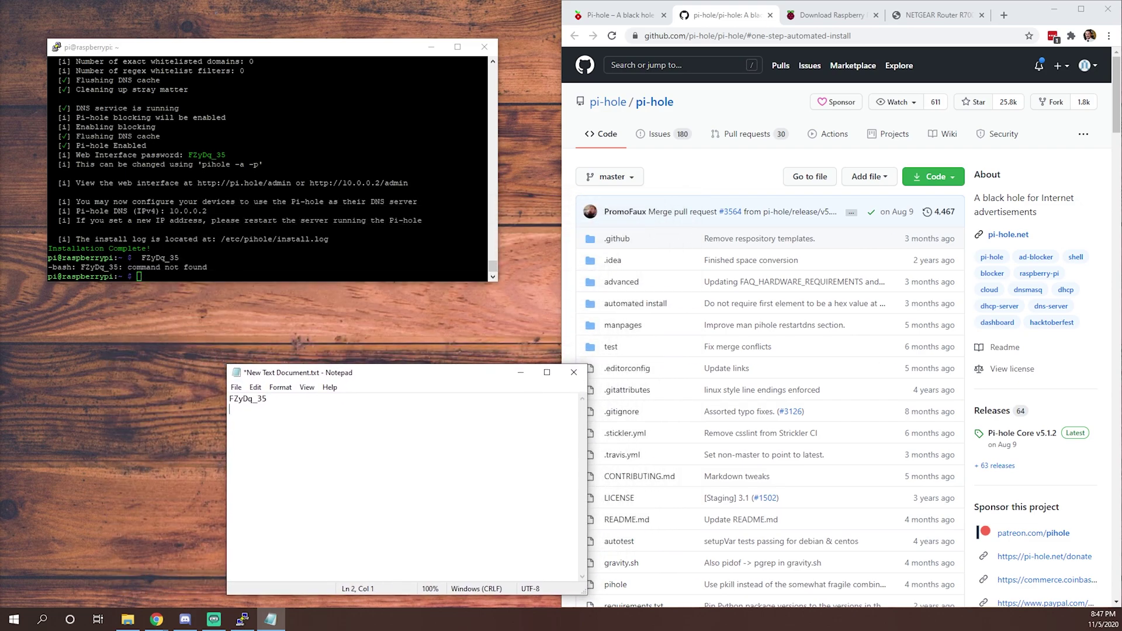
pyautogui.moveTo(355, 52); pyautogui.dragTo(412, 86)
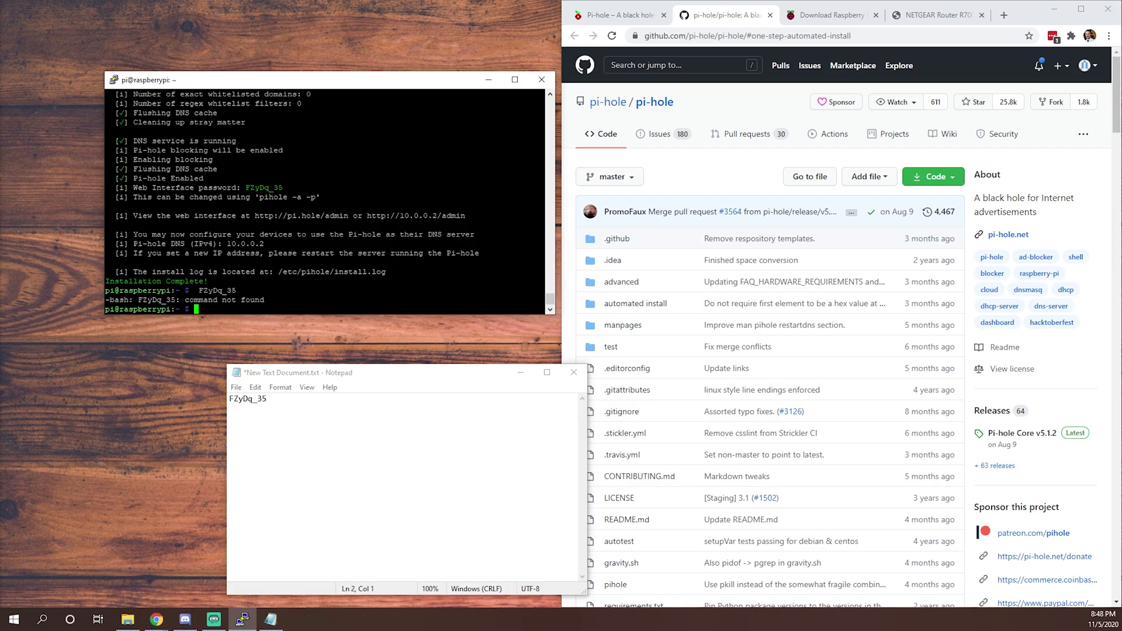
# Step: Load the Pi-hole admin page at 10.0.0.2/admin in a new browser tab
pyautogui.press('Return')
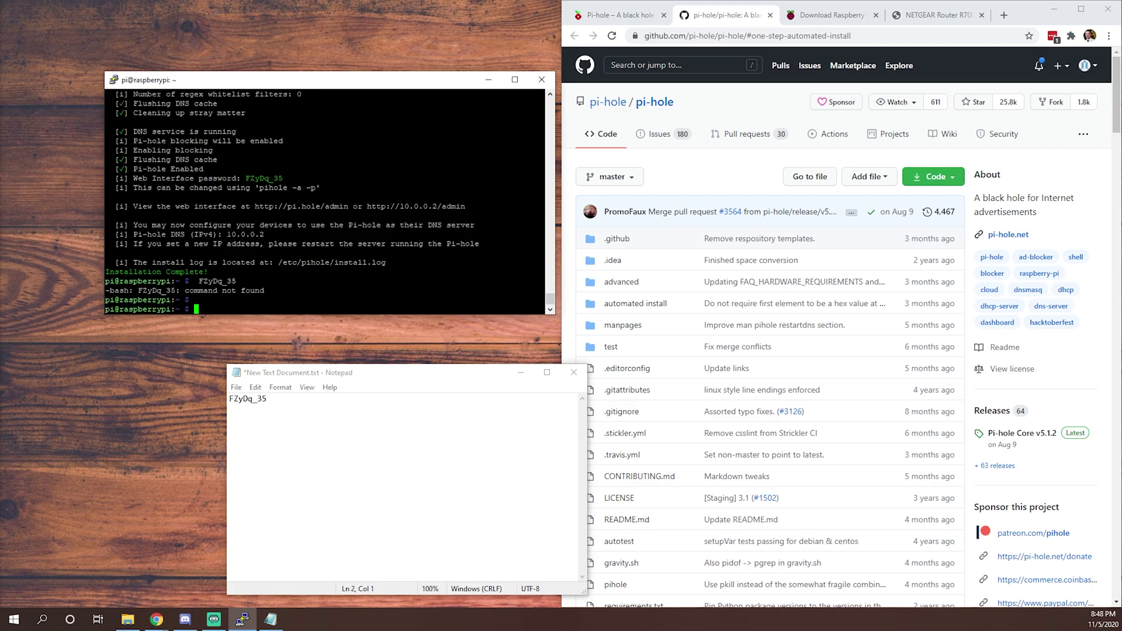
pyautogui.click(1004, 12)
pyautogui.click(1005, 14)
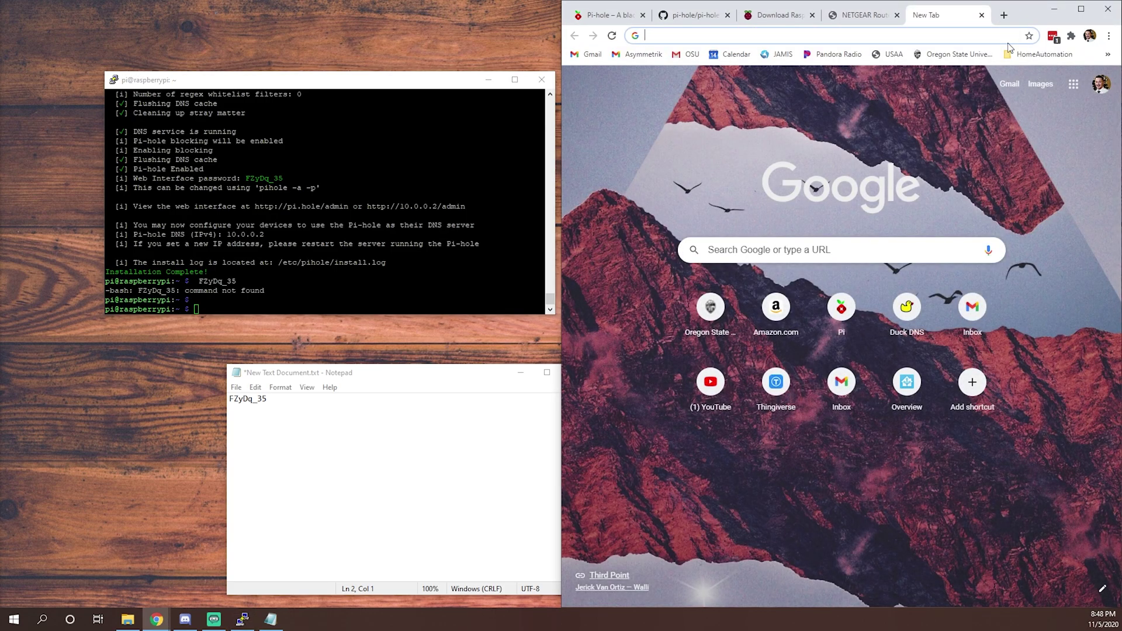
pyautogui.write('10.0.0.')
pyautogui.write('2')
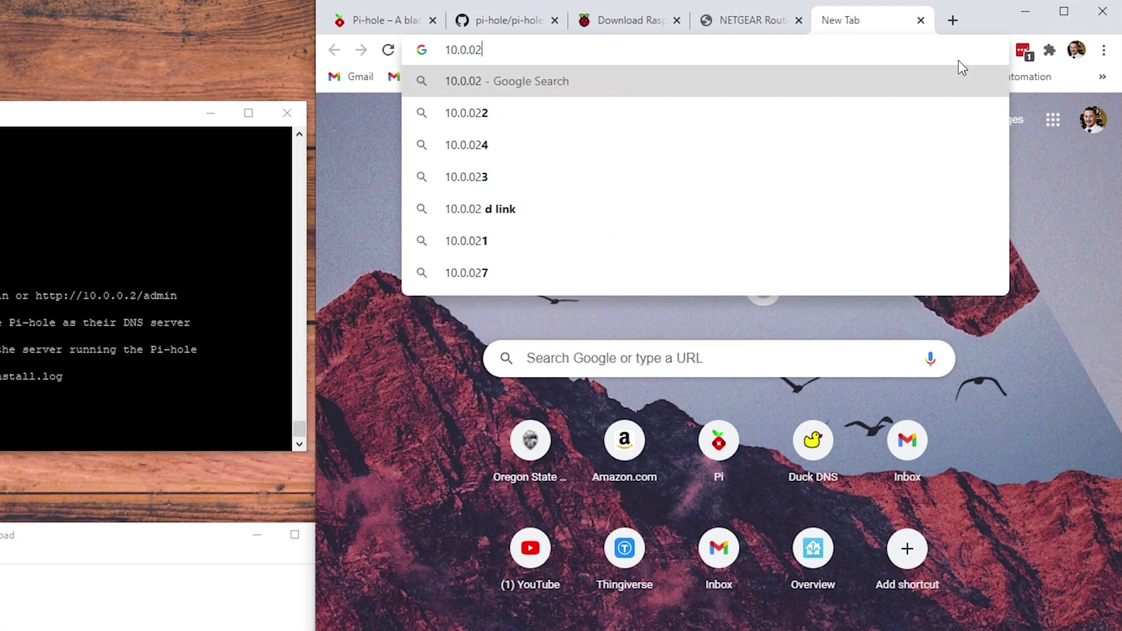
pyautogui.press('BackSpace')
pyautogui.write('2/admin')
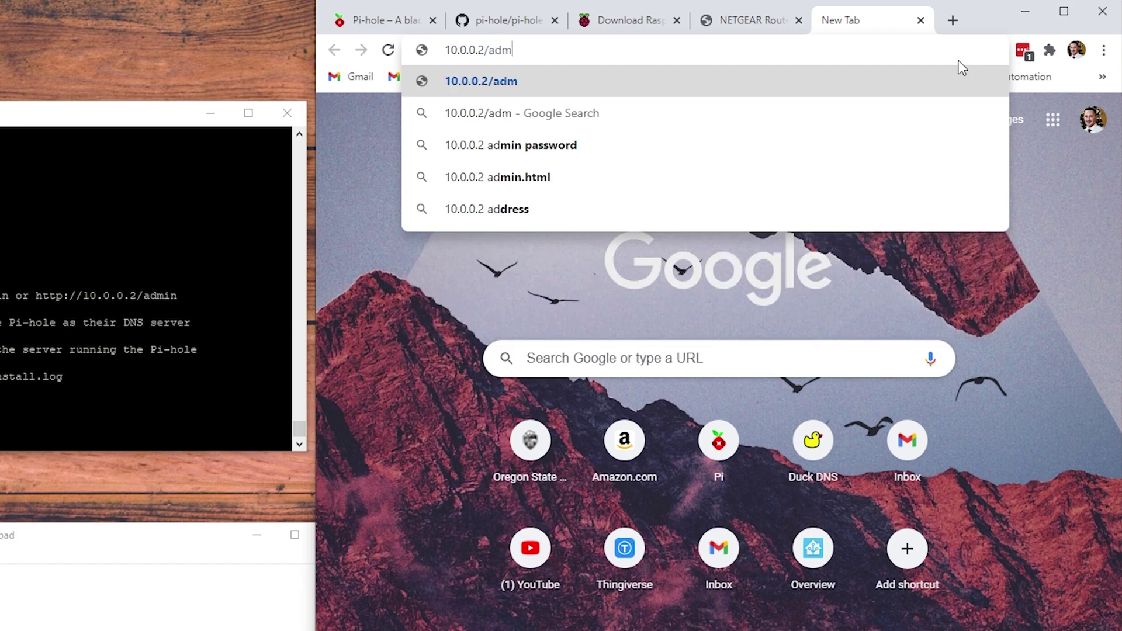
pyautogui.press('Return')
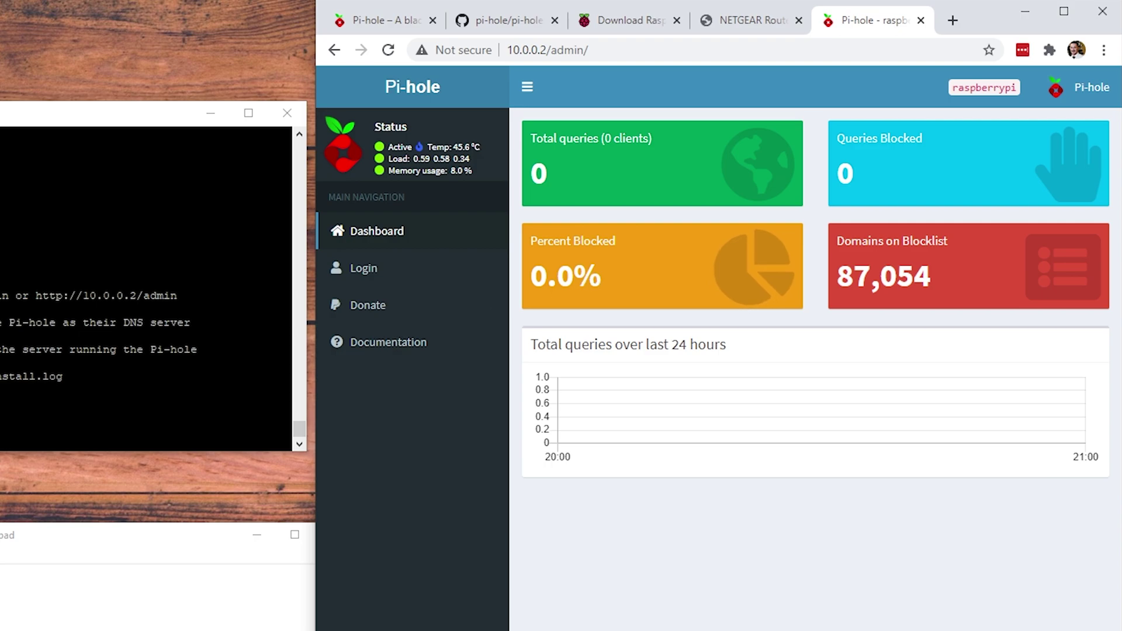
# Step: Glance at the pi-hole GitHub tab and the dashboard, then show the NETGEAR router tab
pyautogui.click(502, 19)
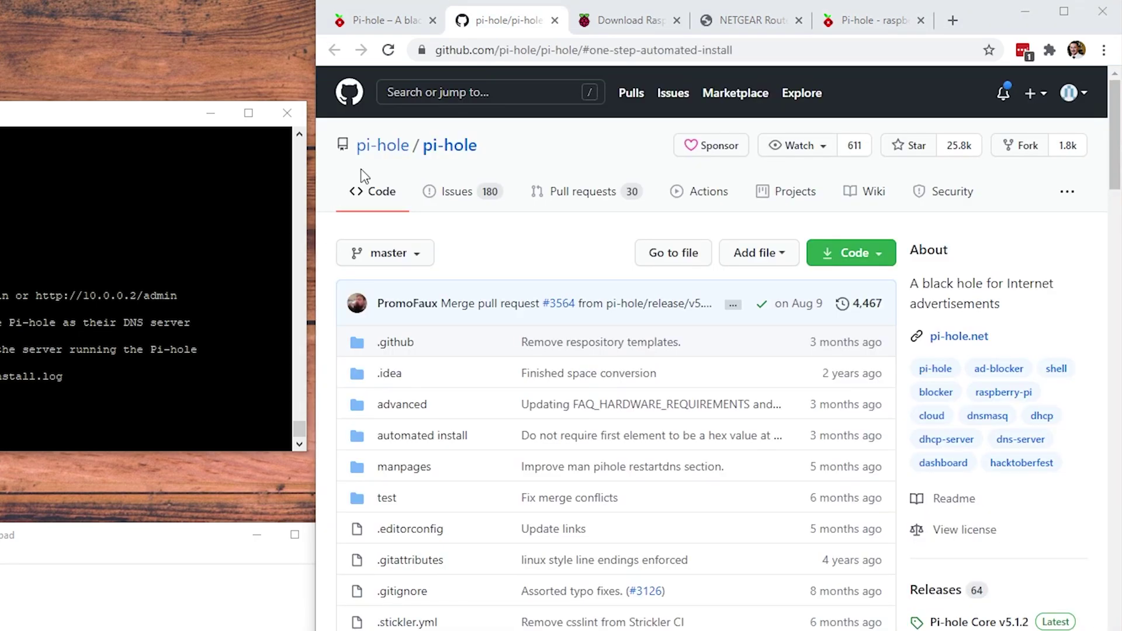
pyautogui.click(858, 21)
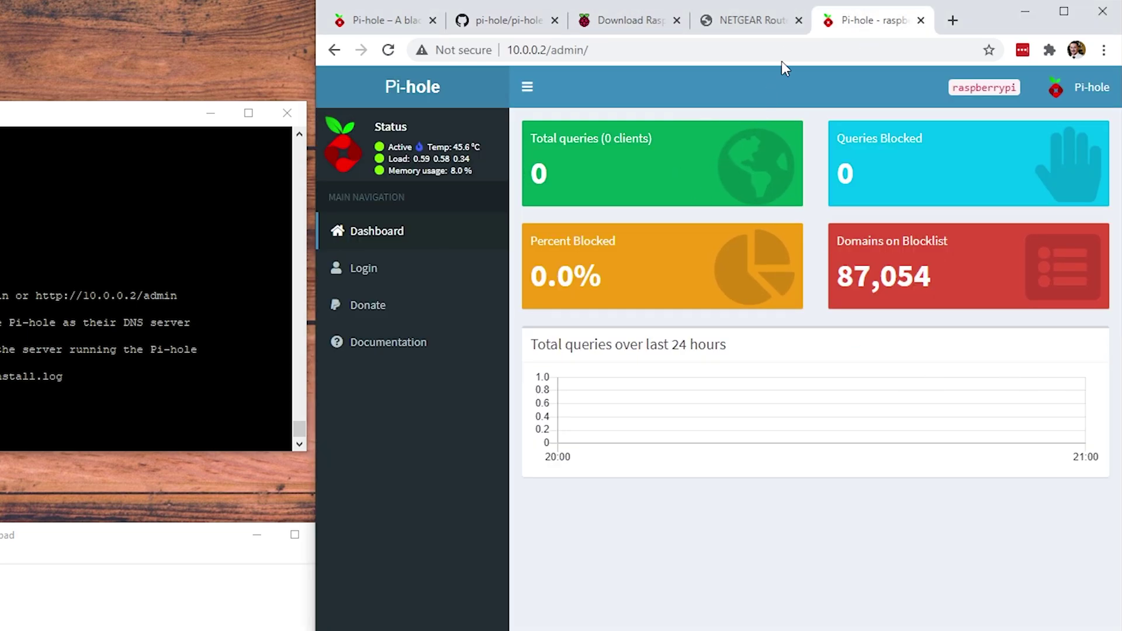
pyautogui.click(741, 21)
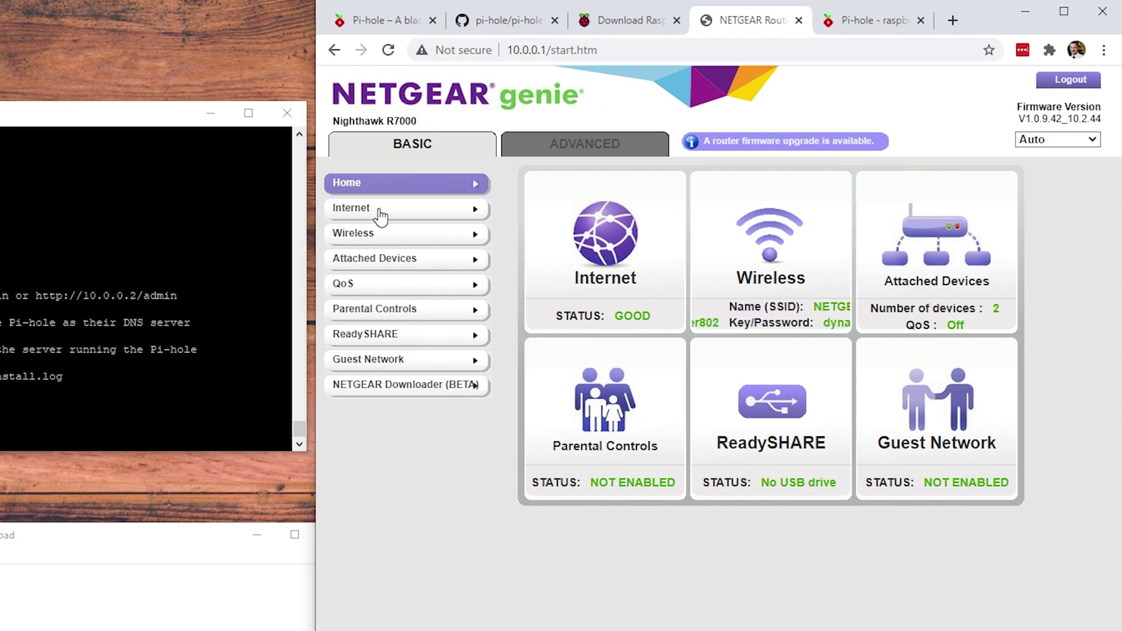
# Step: Open the router's Internet setup and choose Use These DNS Servers
pyautogui.click(380, 212)
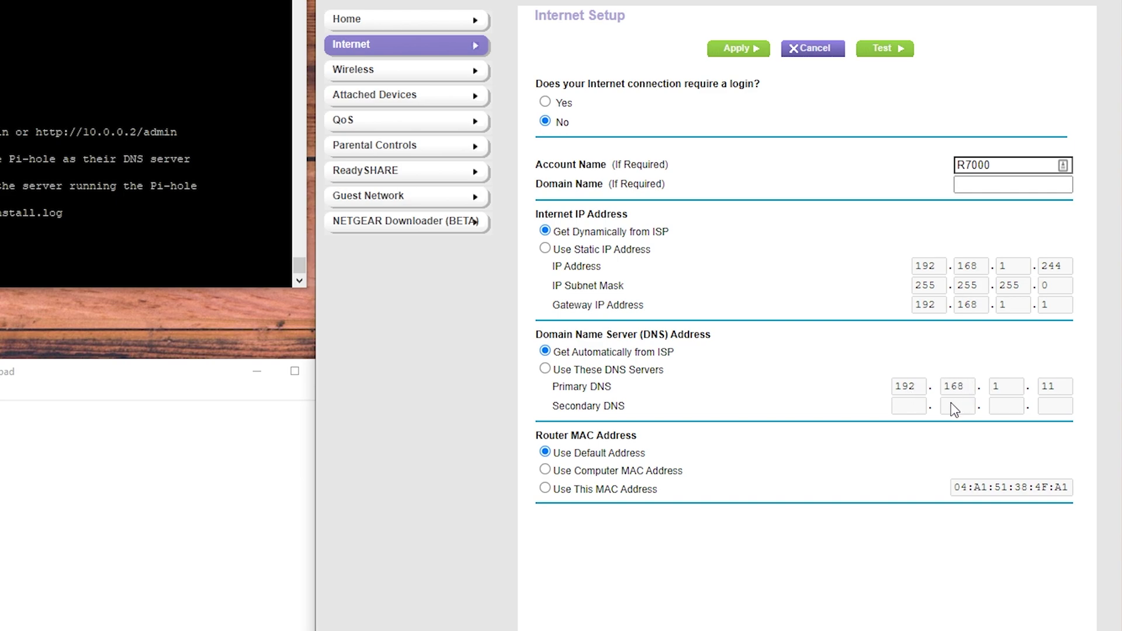
pyautogui.doubleClick(908, 386)
pyautogui.click(551, 381)
pyautogui.click(545, 370)
# Step: Enter 10.0.0.2 as the Primary DNS and apply the setting
pyautogui.doubleClick(918, 386)
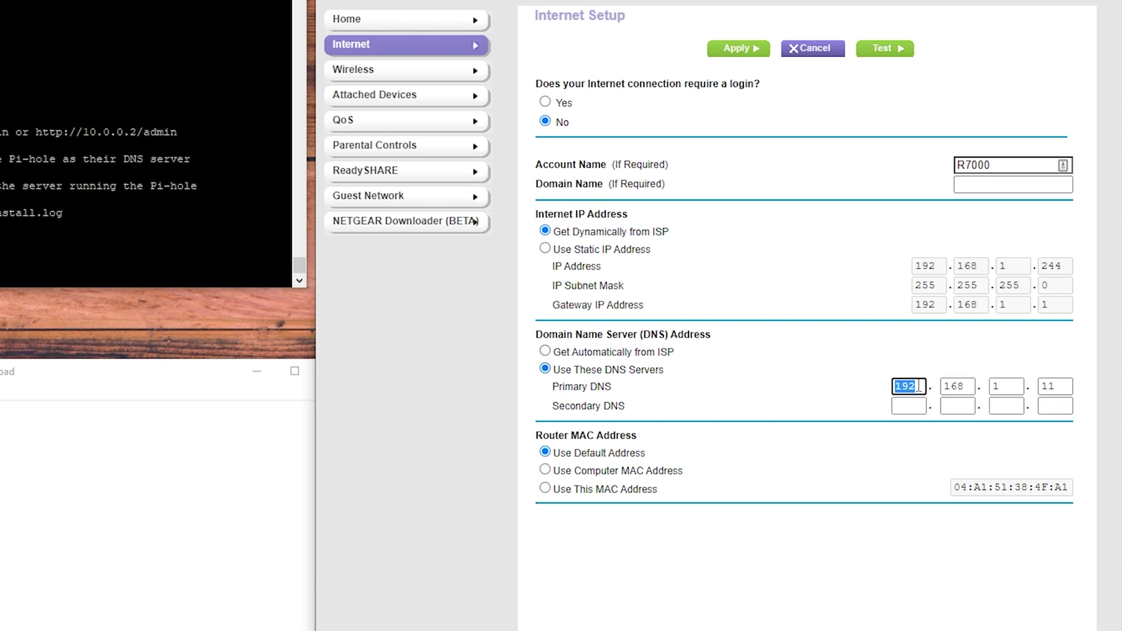
pyautogui.write('10')
pyautogui.press('Tab')
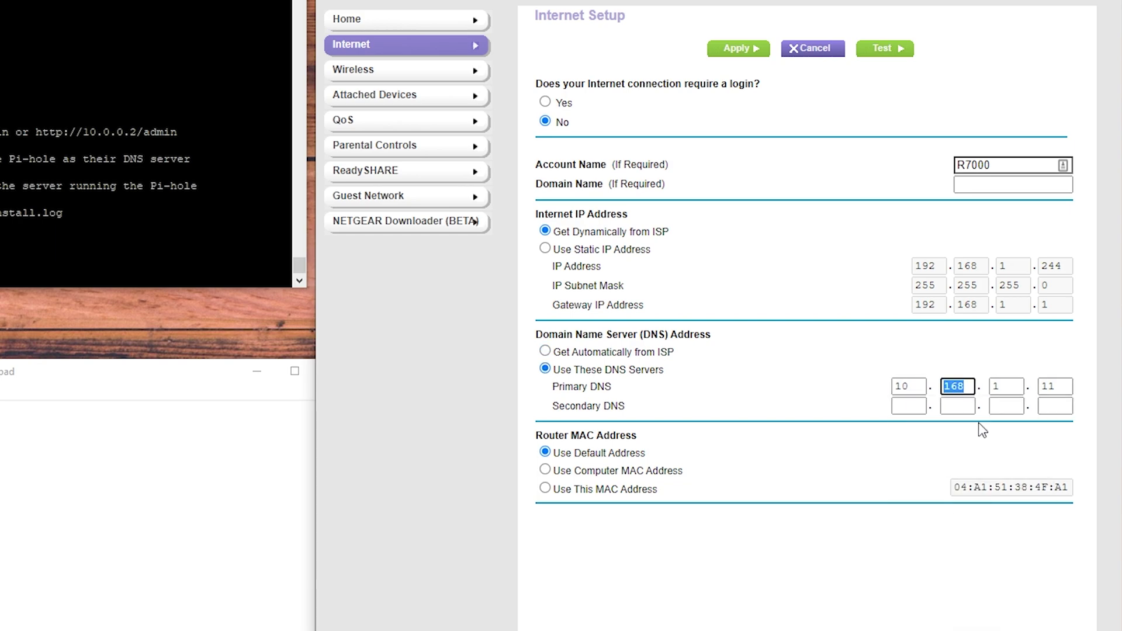
pyautogui.write('0')
pyautogui.press('Tab')
pyautogui.write('0')
pyautogui.press('Tab')
pyautogui.write('2')
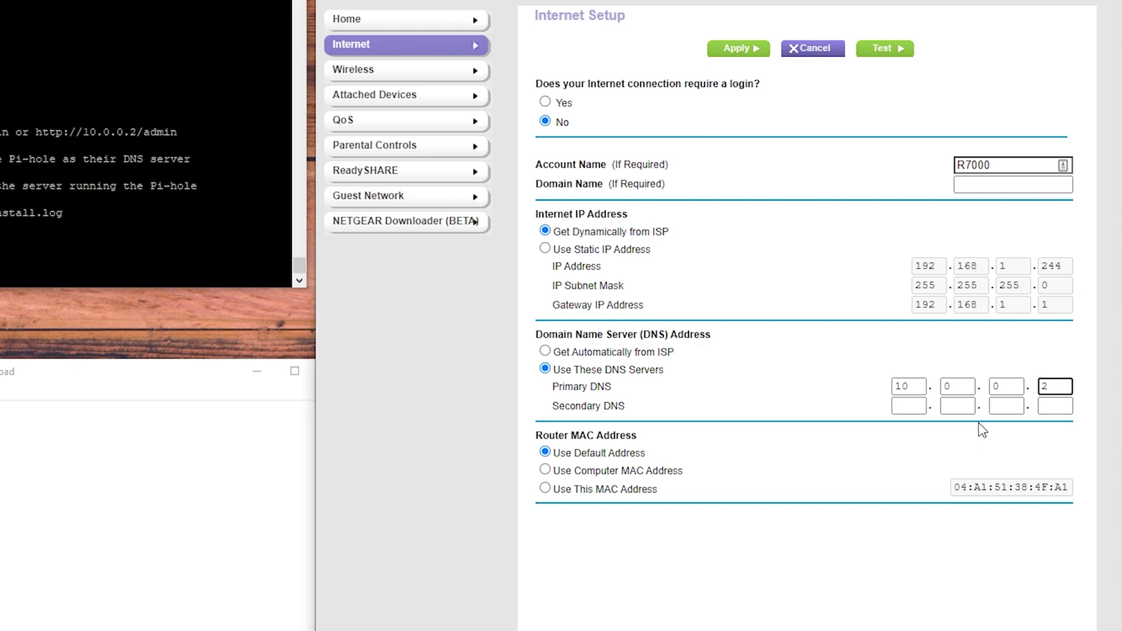
pyautogui.click(756, 50)
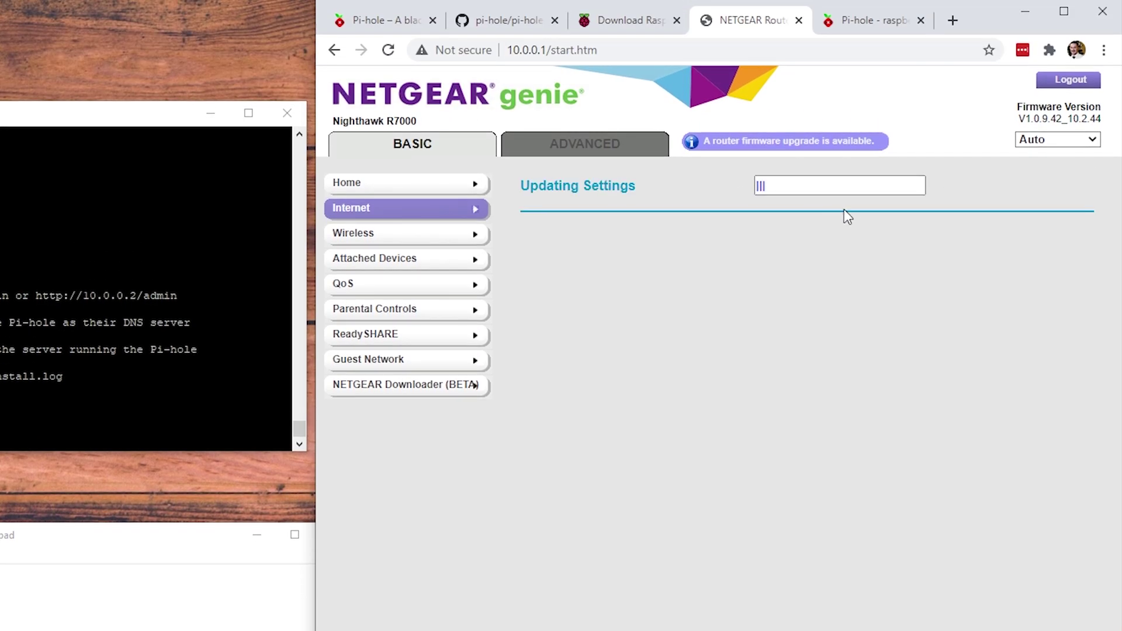
# Step: Check the Pi-hole dashboard tab, then return to the router's settings update
pyautogui.click(873, 26)
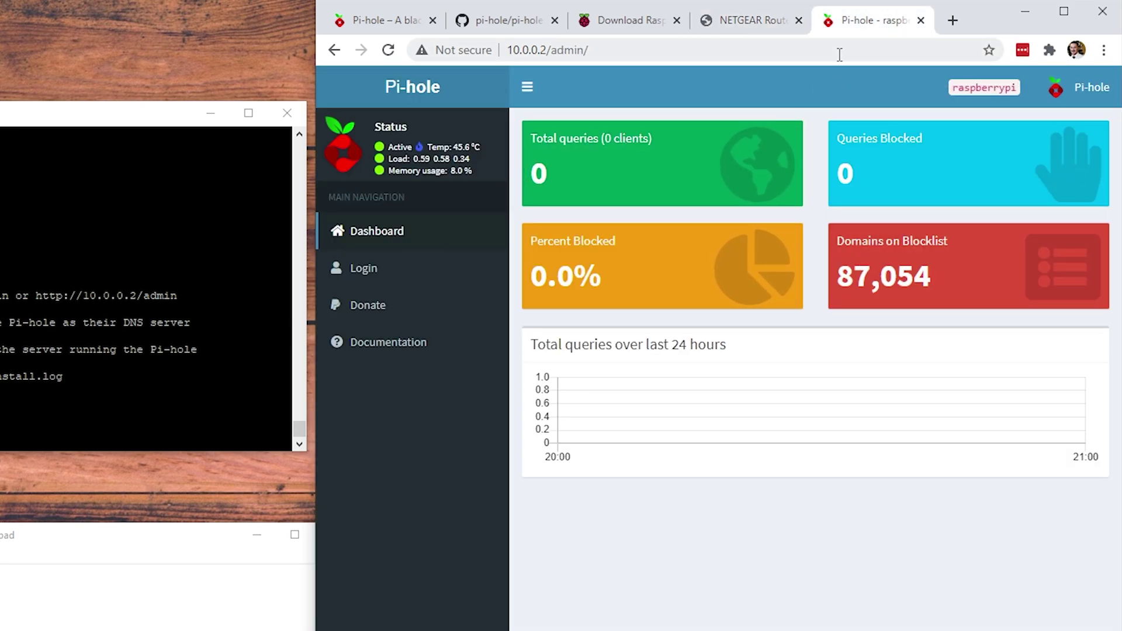
pyautogui.click(767, 22)
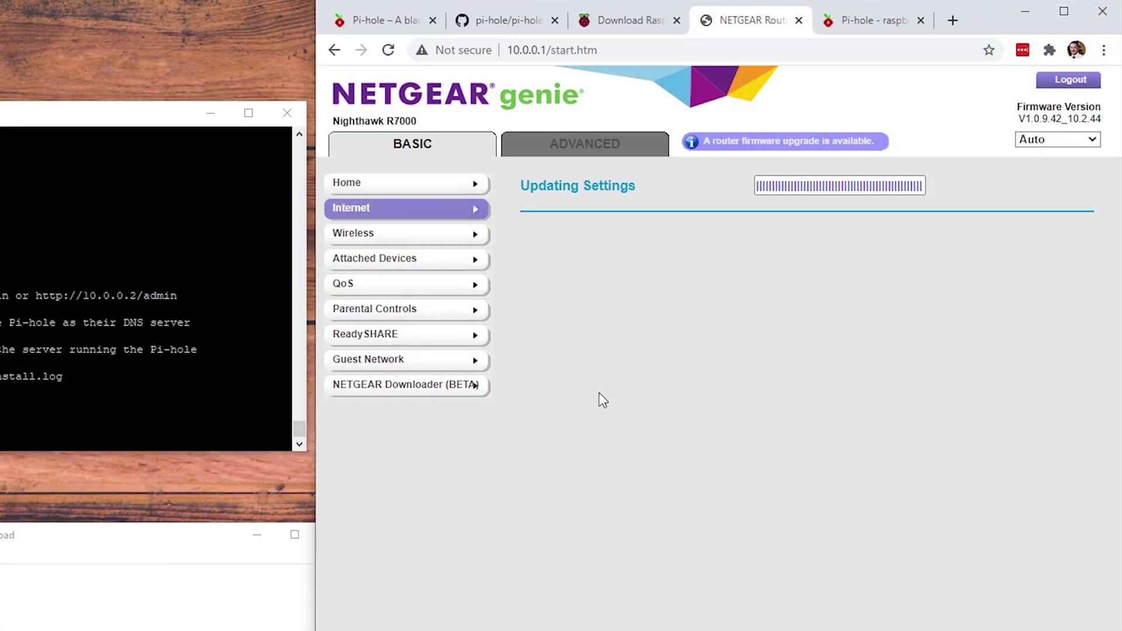
pyautogui.hotkey('ctrl', 'Tab')
pyautogui.click(759, 21)
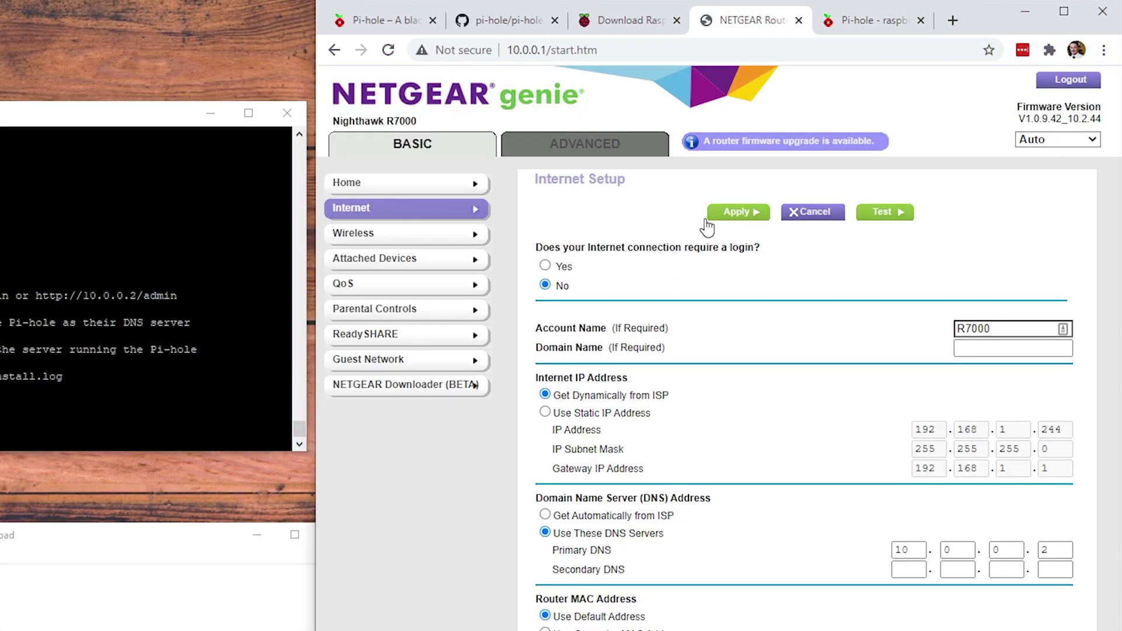
# Step: Open the Pi-hole sign-in page from the dashboard
pyautogui.click(871, 21)
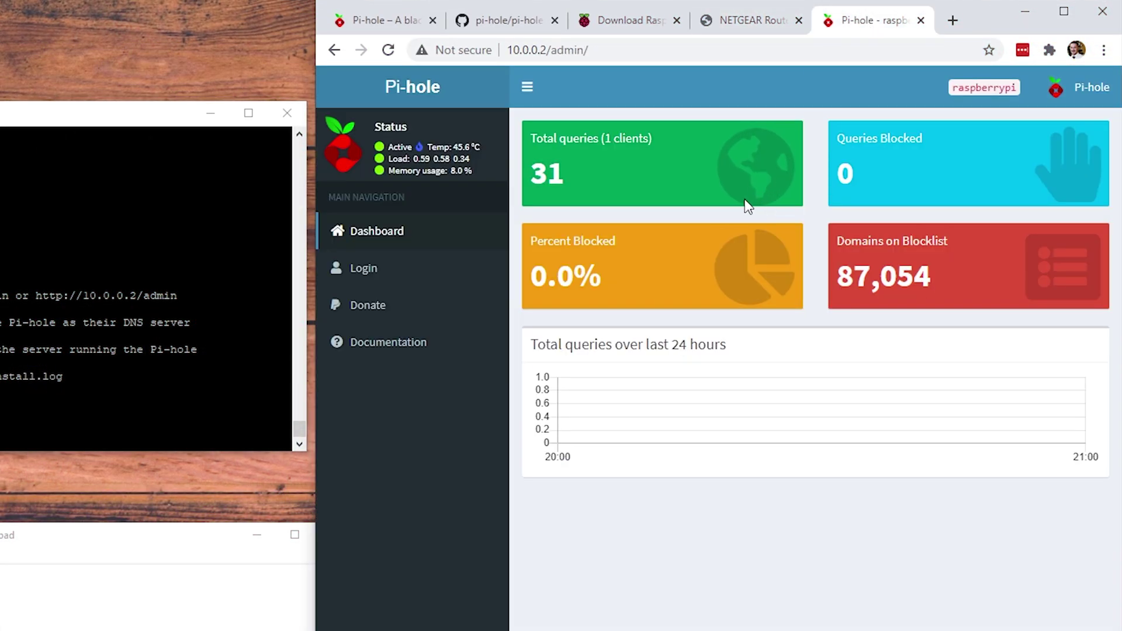
pyautogui.moveTo(631, 170)
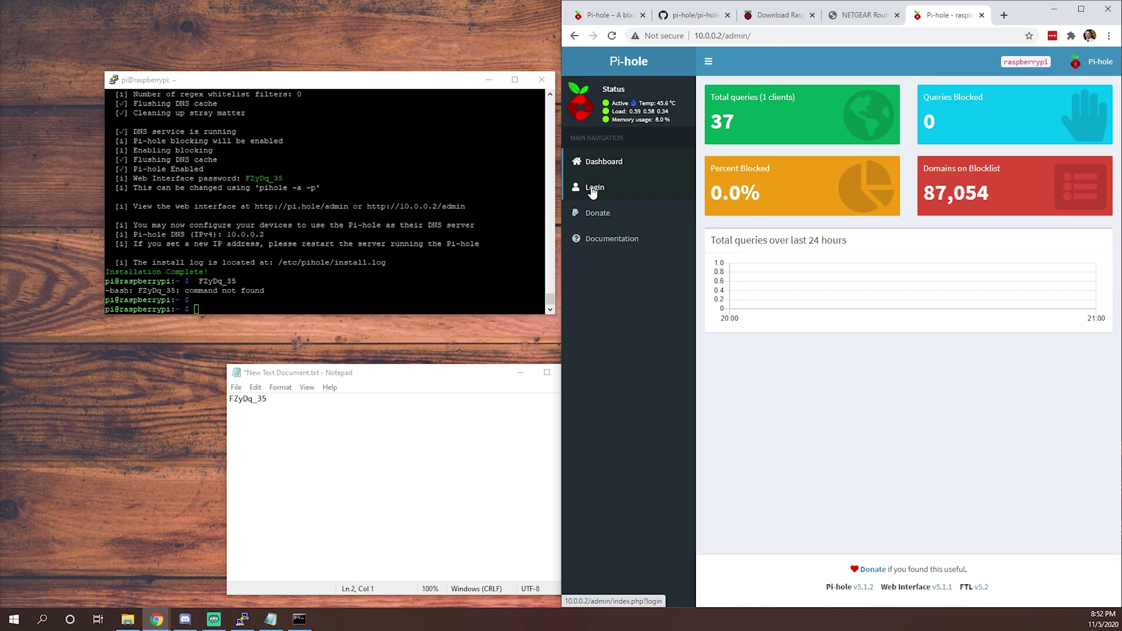
pyautogui.click(593, 188)
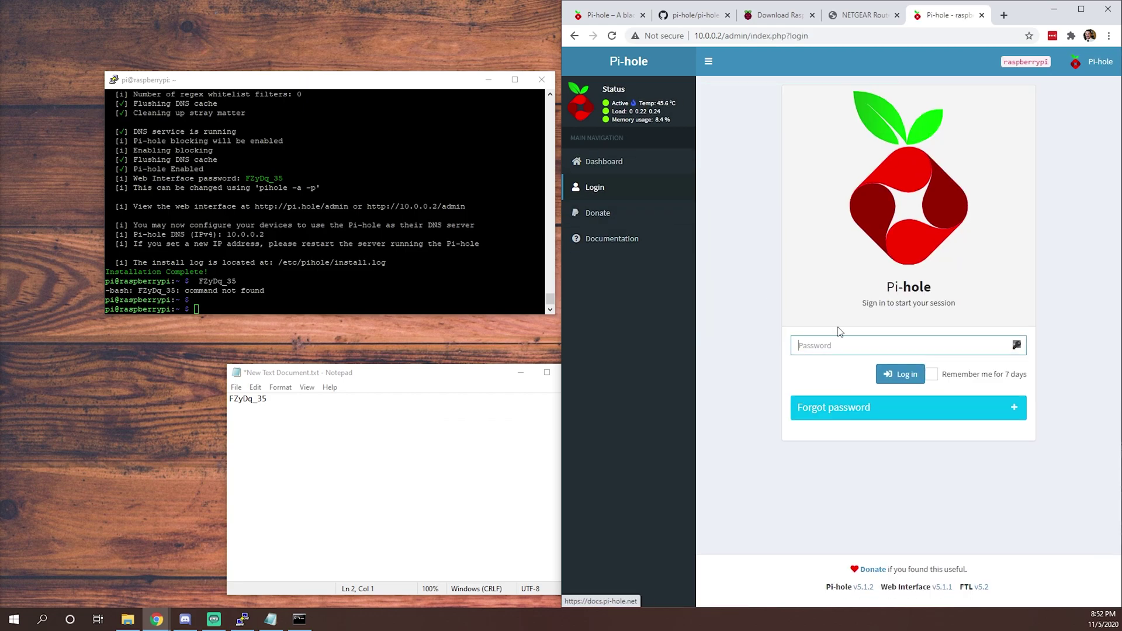
# Step: Sign in with the web interface password copied from Notepad, declining to save it
pyautogui.click(265, 401)
pyautogui.moveTo(265, 401); pyautogui.dragTo(221, 398)
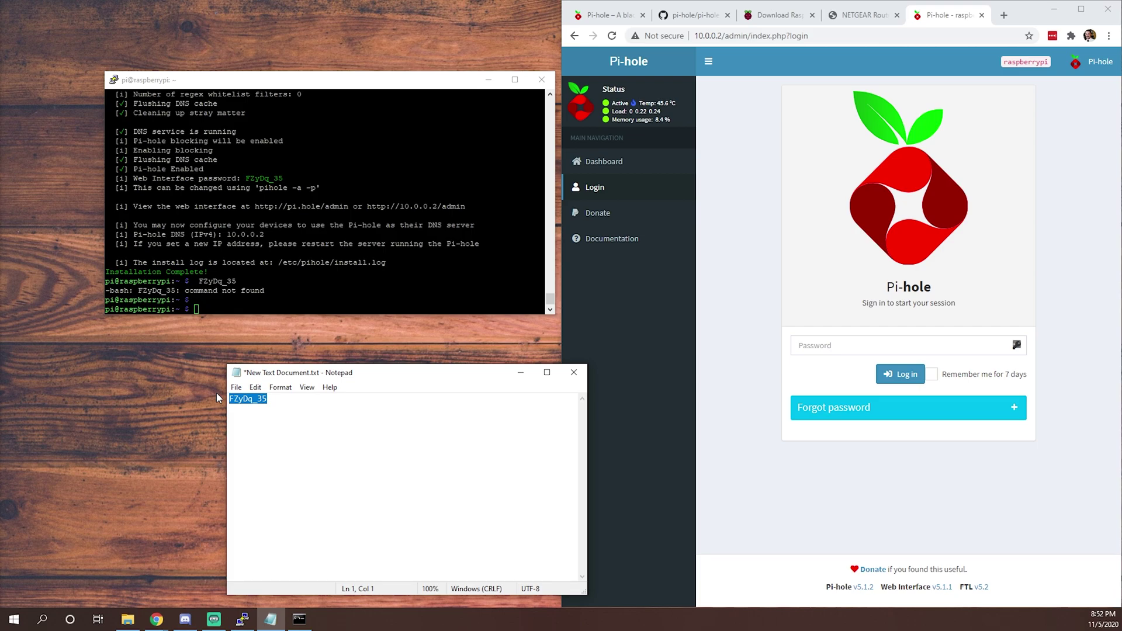
pyautogui.click(858, 345)
pyautogui.hotkey('ctrl', 'v')
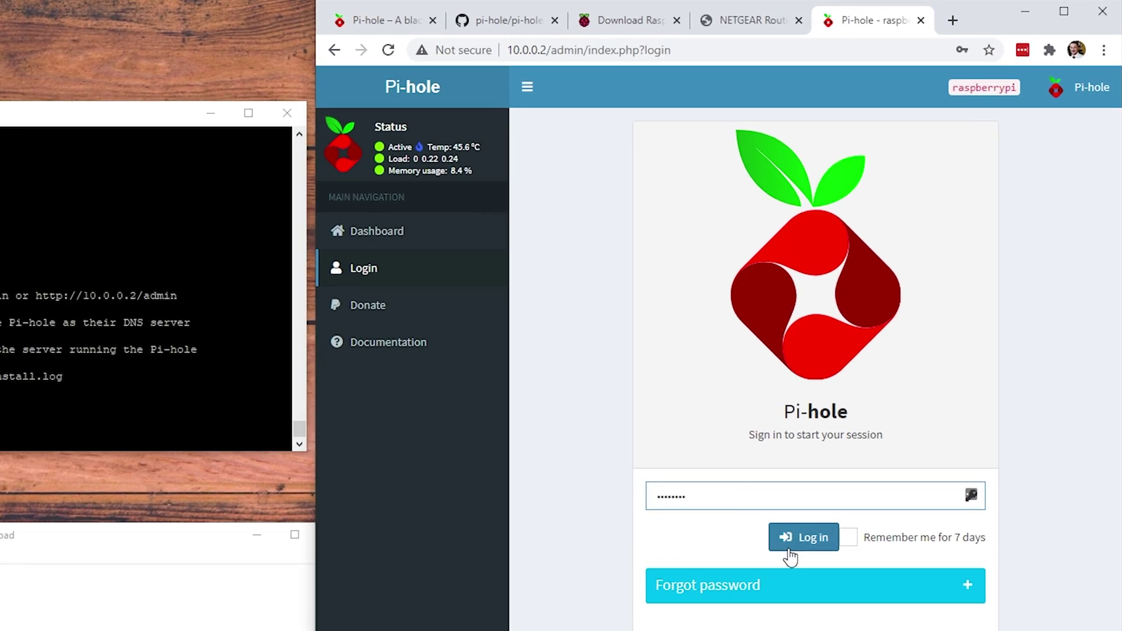
pyautogui.click(891, 381)
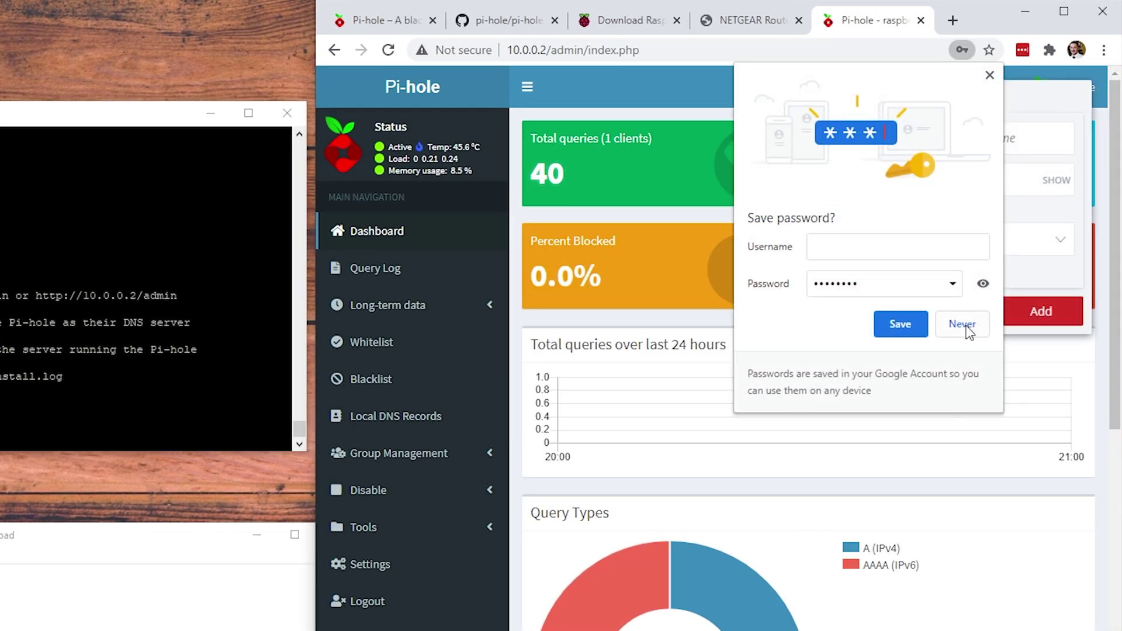
pyautogui.click(963, 322)
pyautogui.click(966, 319)
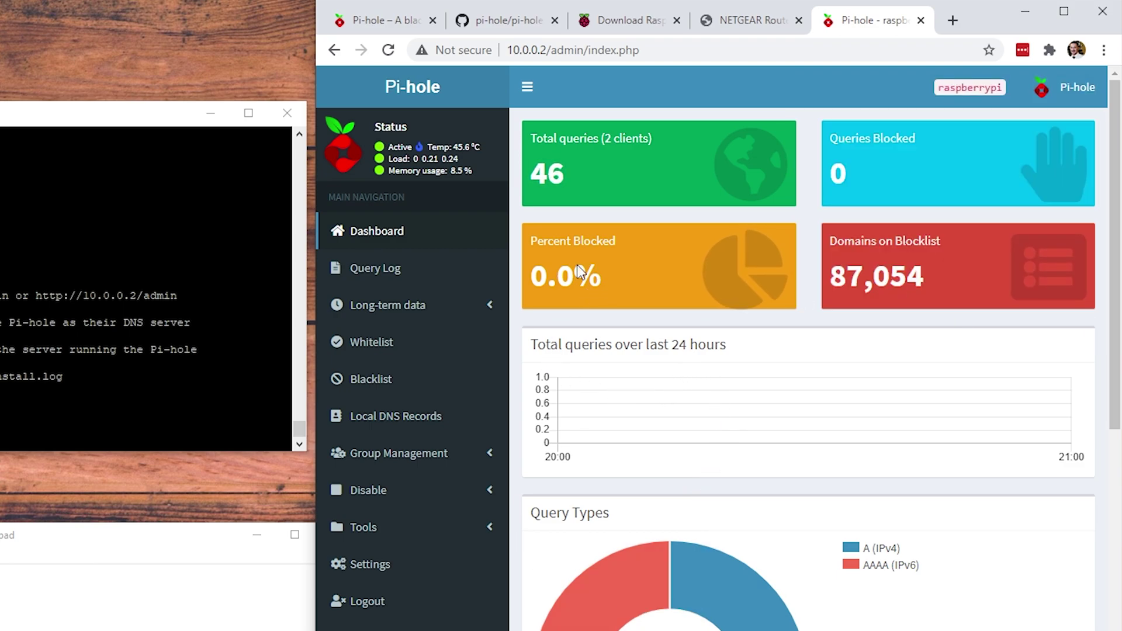
# Step: Open the Query Log and step through pages 2, 3, 4 and 5 to entries 41–46
pyautogui.click(387, 270)
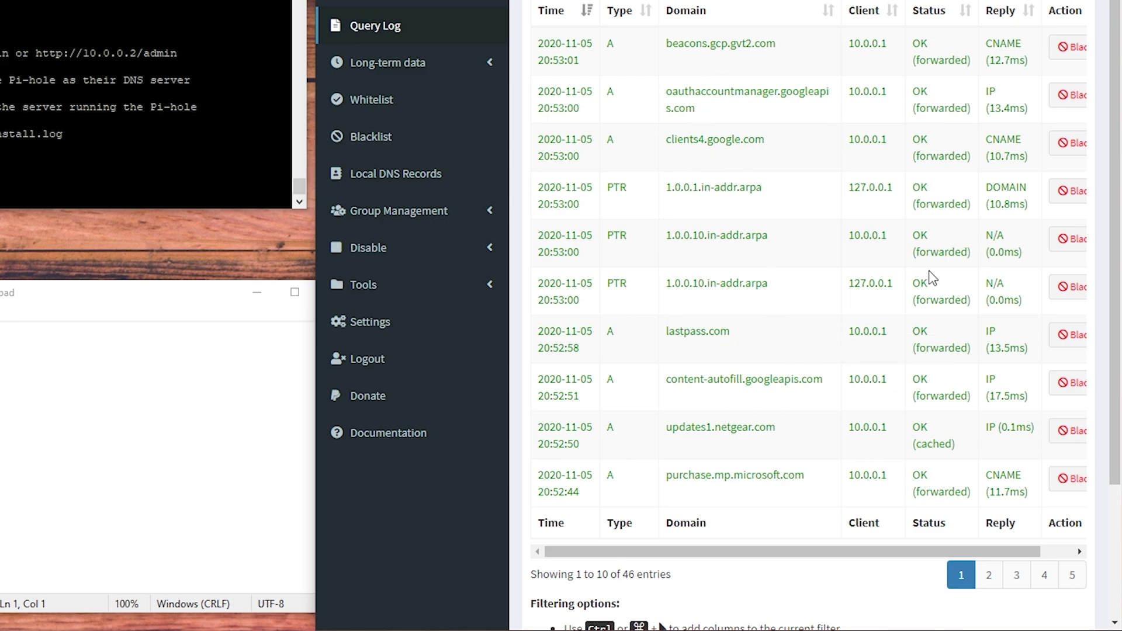
pyautogui.click(989, 576)
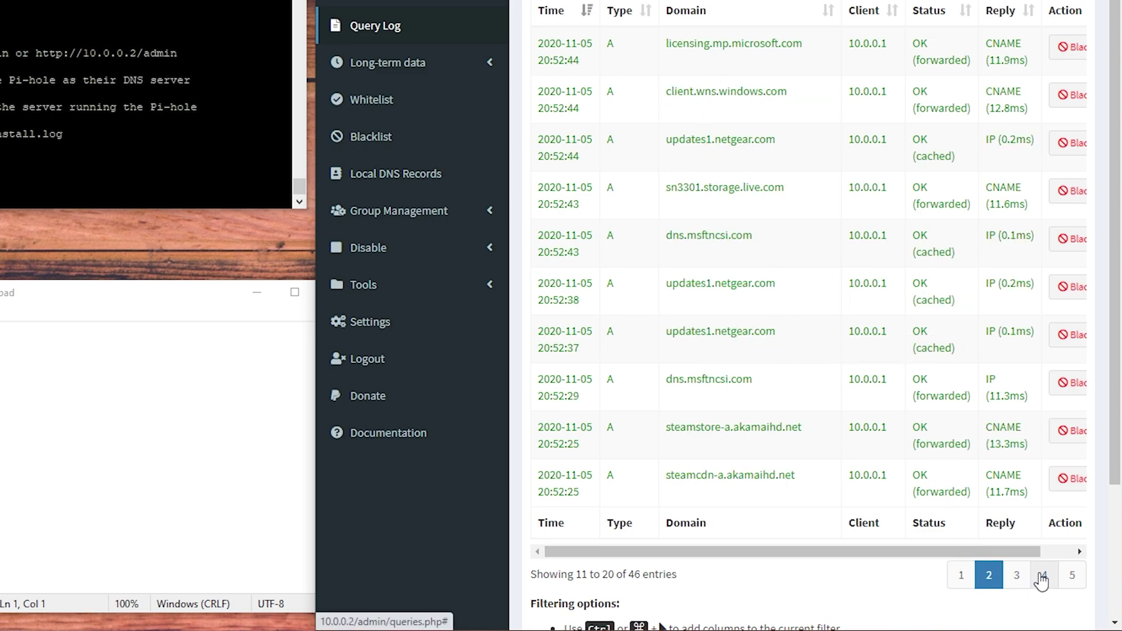
pyautogui.click(1019, 577)
pyautogui.click(1044, 576)
pyautogui.click(1073, 577)
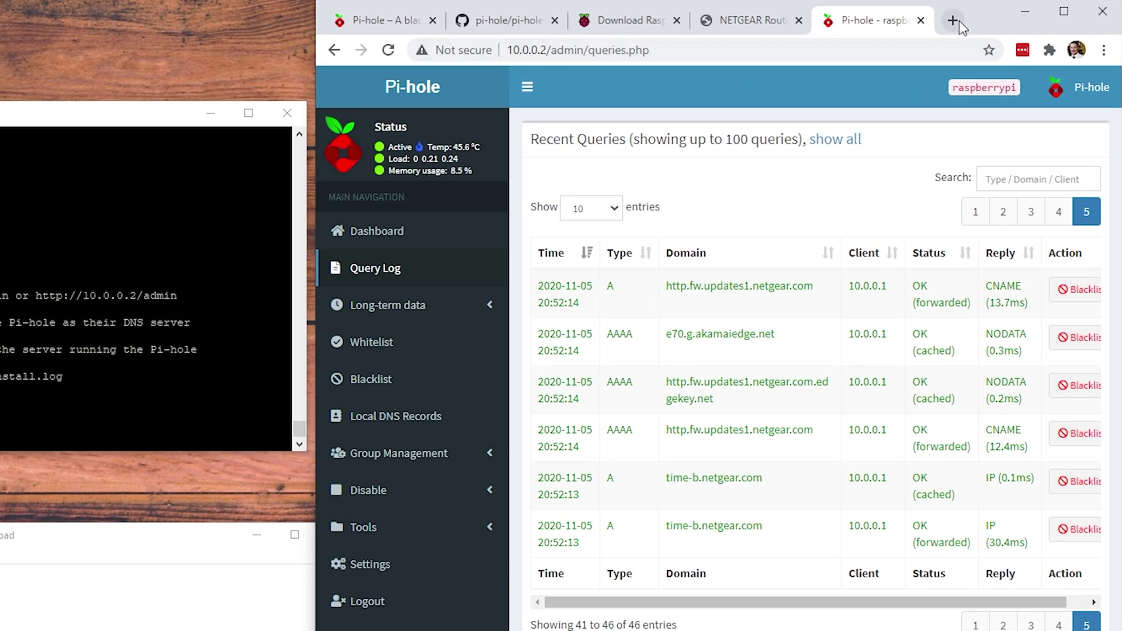
# Step: Load speedtest.net in a new tab, check it shows no ads, and start a speed test
pyautogui.click(952, 21)
pyautogui.write('spee')
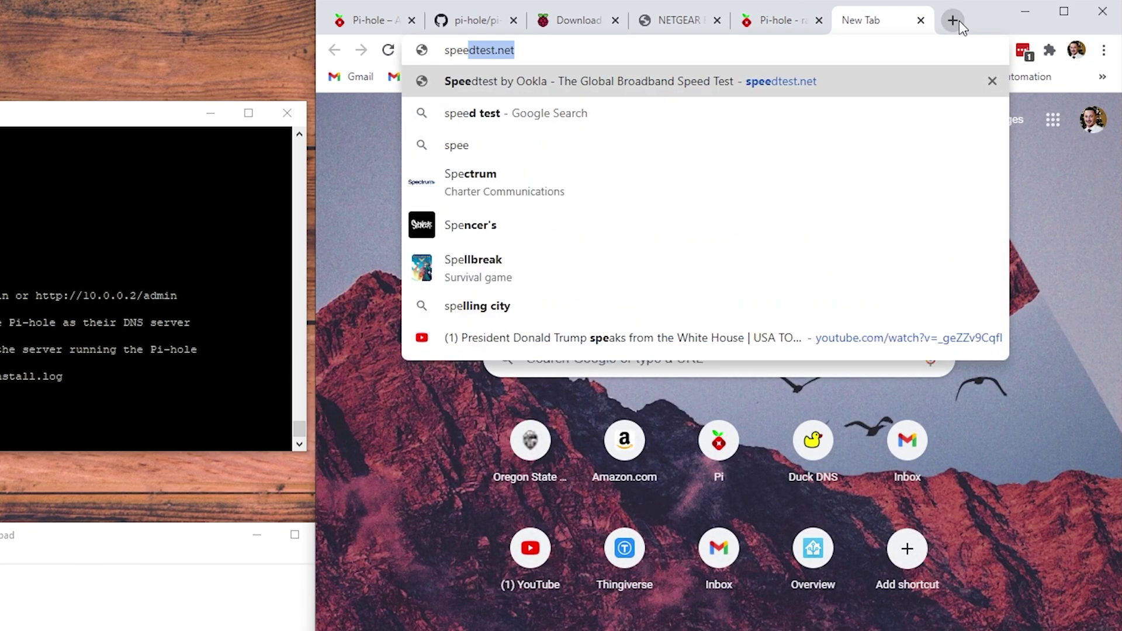
pyautogui.write('dtest.net')
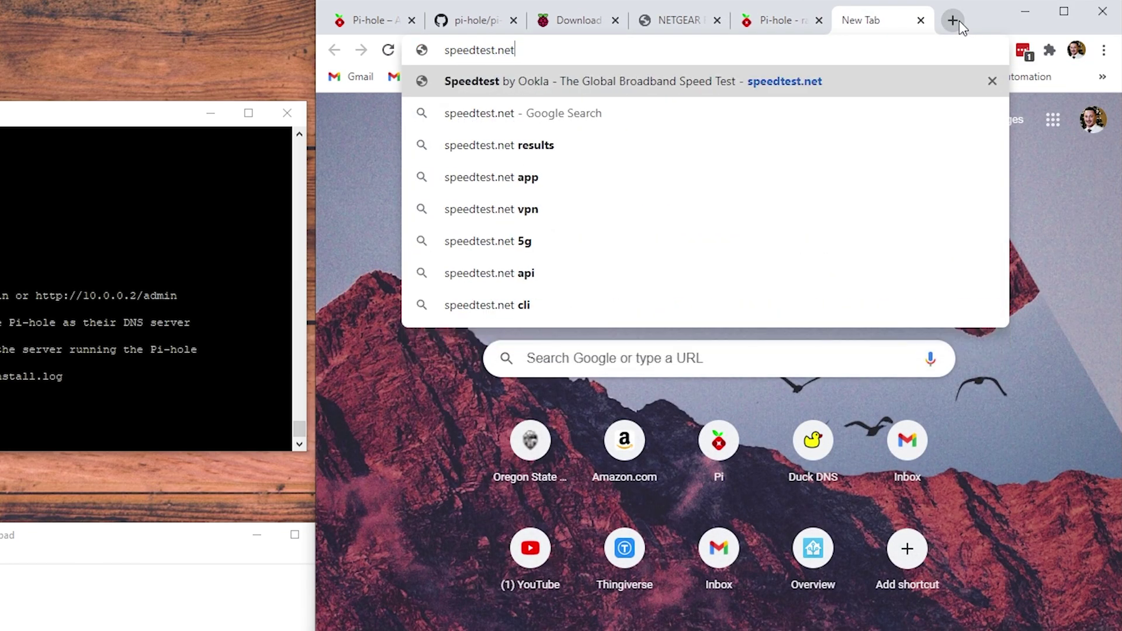
pyautogui.press('Return')
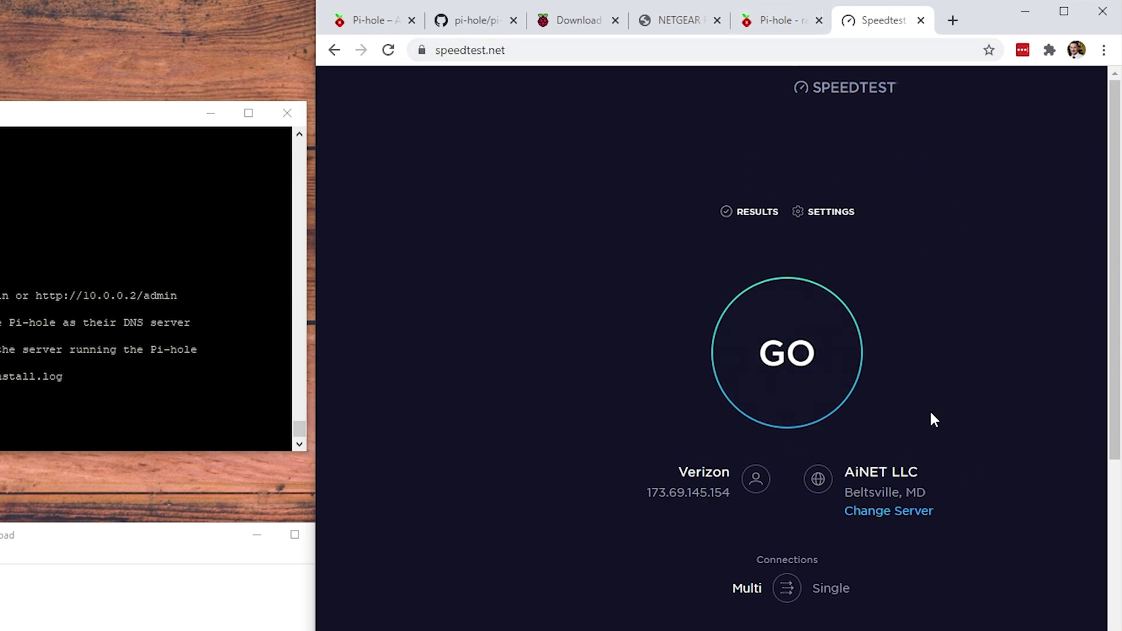
pyautogui.scroll(-4, 625, 396)
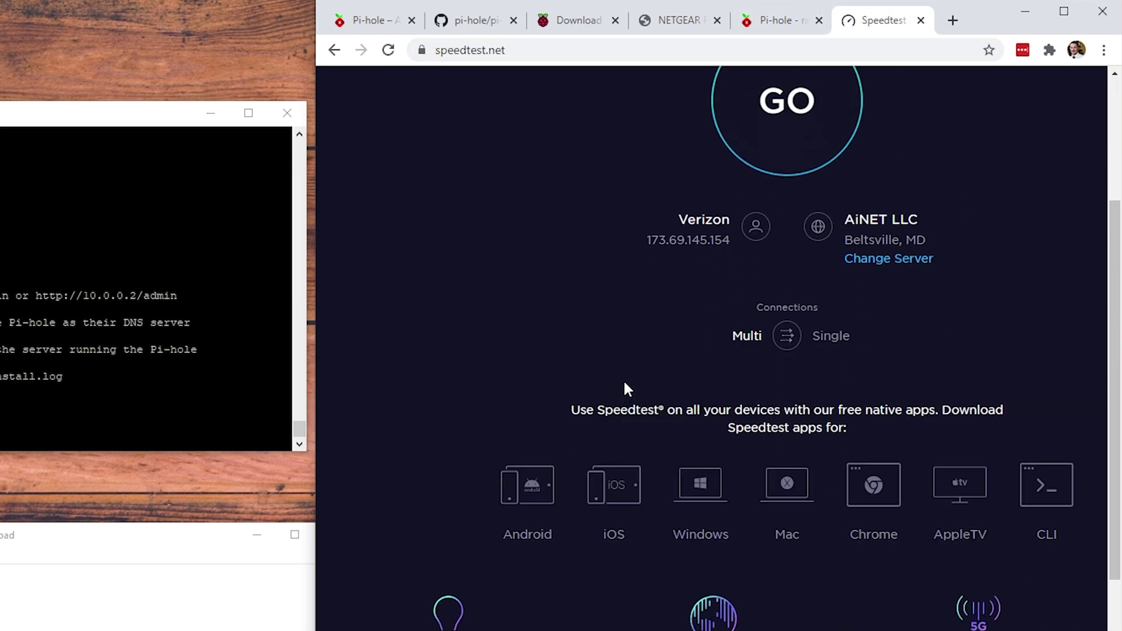
pyautogui.scroll(-5, 624, 381)
pyautogui.scroll(9, 631, 374)
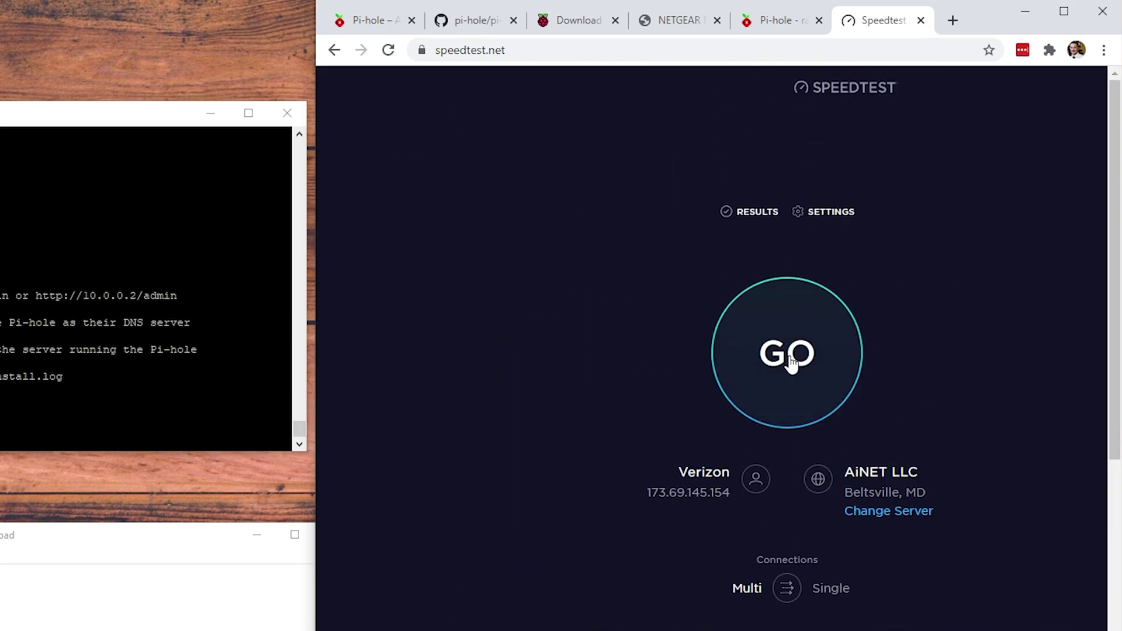
pyautogui.click(787, 354)
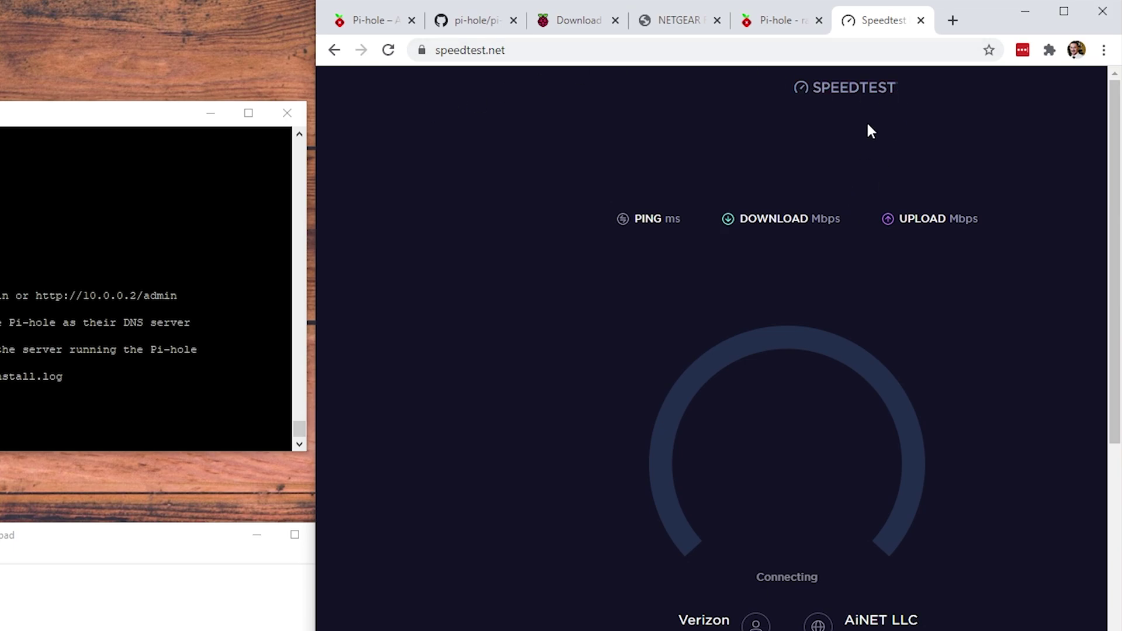
# Step: Close the Speedtest tab and disable Pi-hole blocking for 30 seconds
pyautogui.click(920, 22)
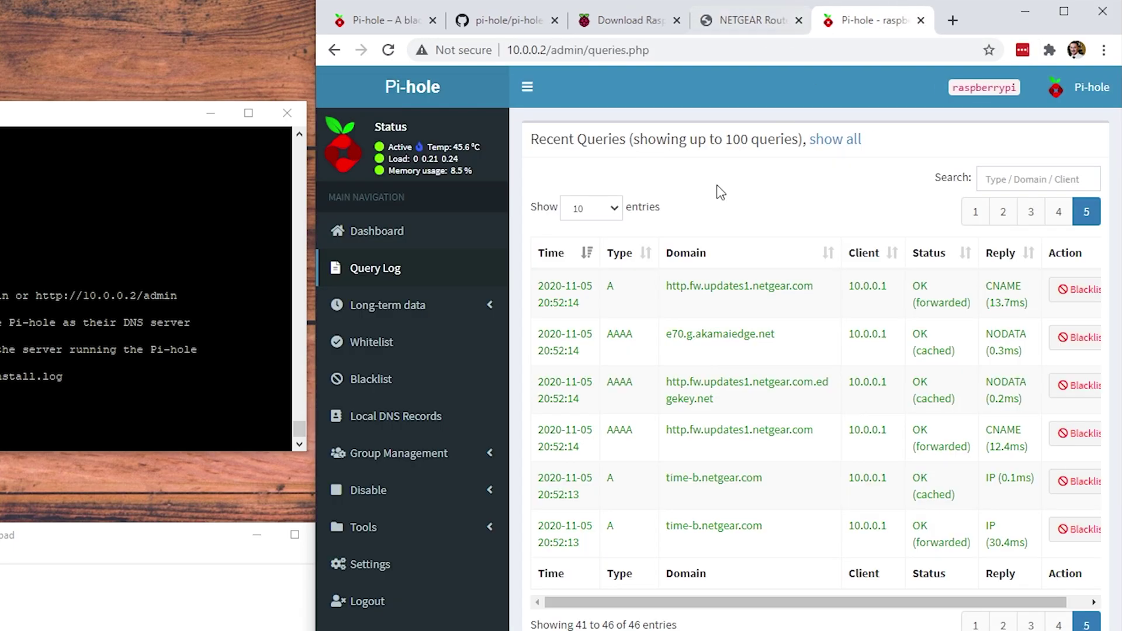
pyautogui.click(402, 499)
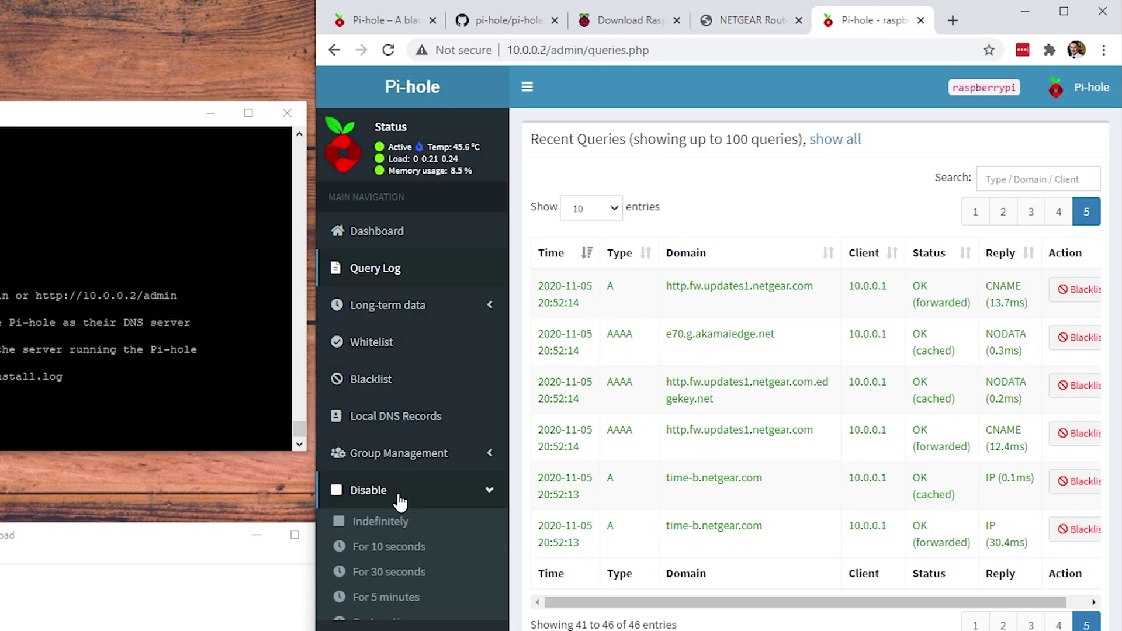
pyautogui.click(394, 574)
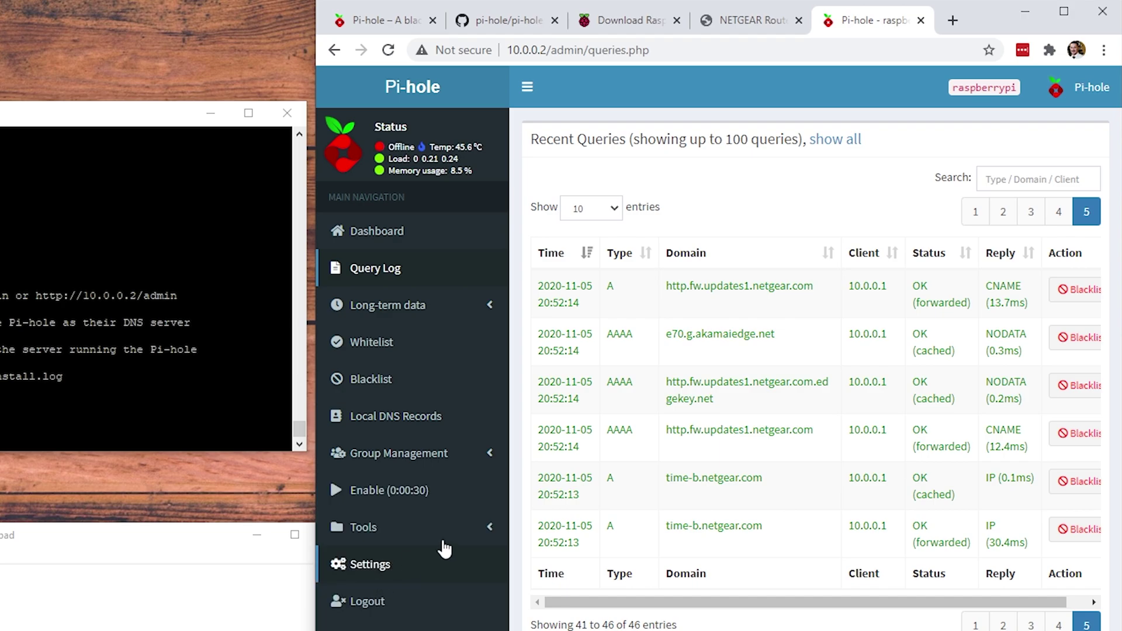
# Step: Reopen speedtest.net to see ads, then re-enable blocking in Pi-hole
pyautogui.click(954, 21)
pyautogui.write('sp')
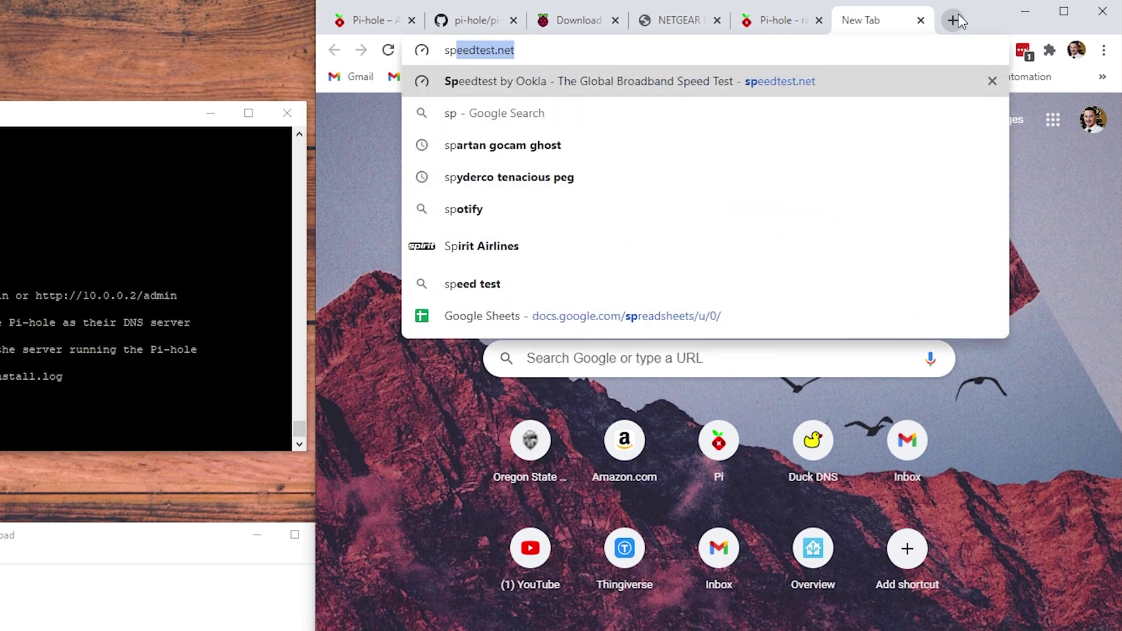
pyautogui.press('Return')
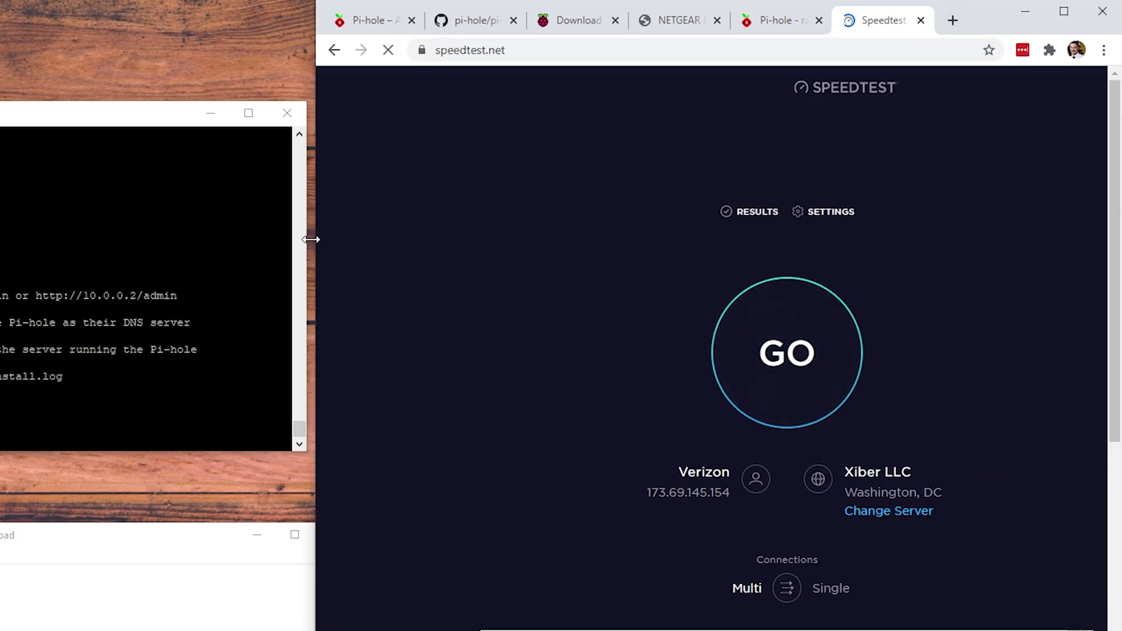
pyautogui.moveTo(311, 239); pyautogui.dragTo(60, 239)
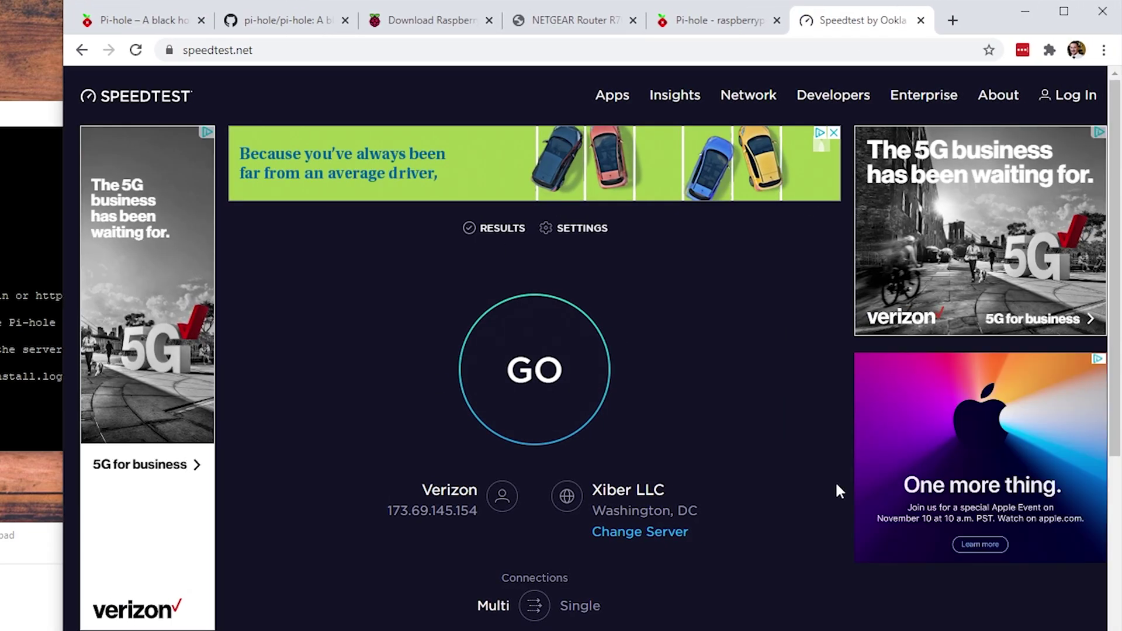
pyautogui.click(708, 23)
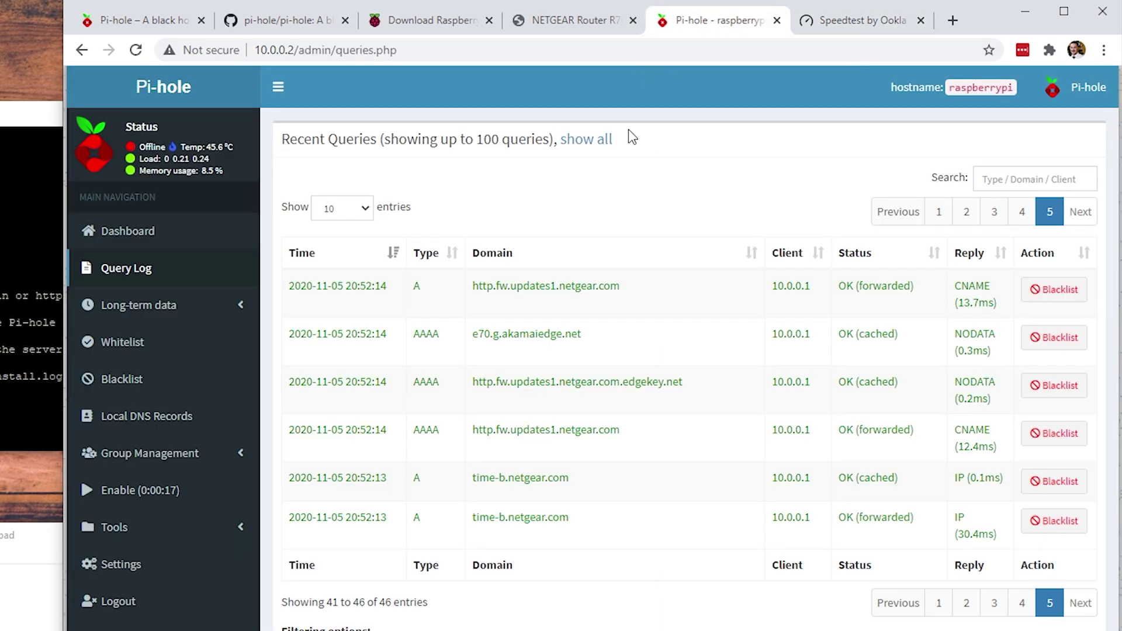
pyautogui.click(133, 496)
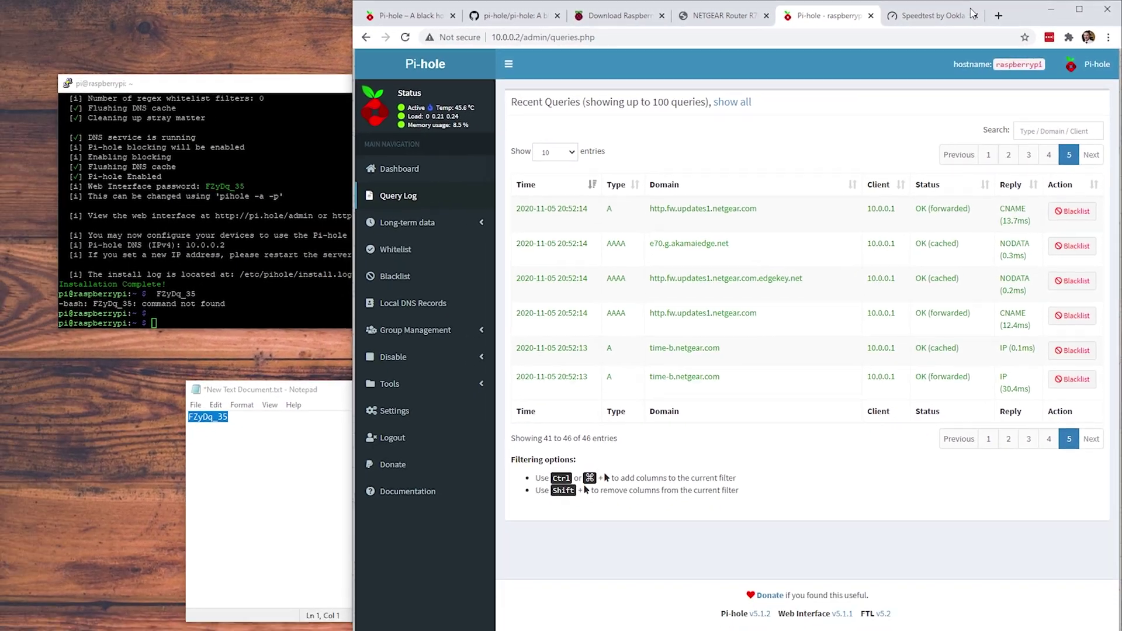
# Step: Reload speedtest.net twice to confirm the ads are blocked again
pyautogui.click(862, 20)
pyautogui.click(432, 40)
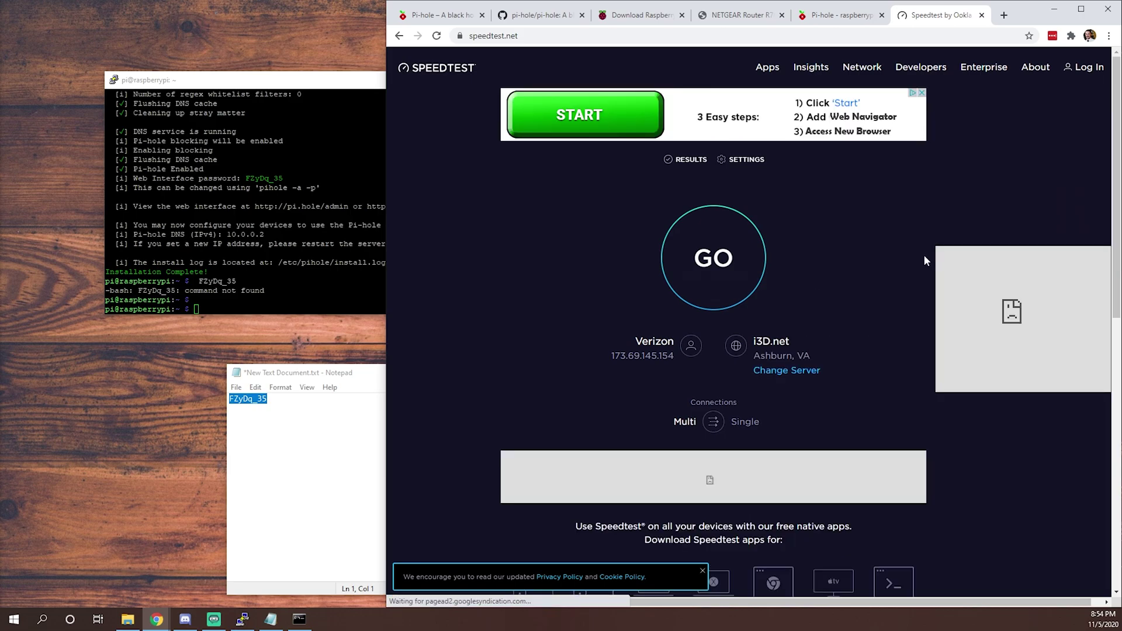
pyautogui.click(437, 37)
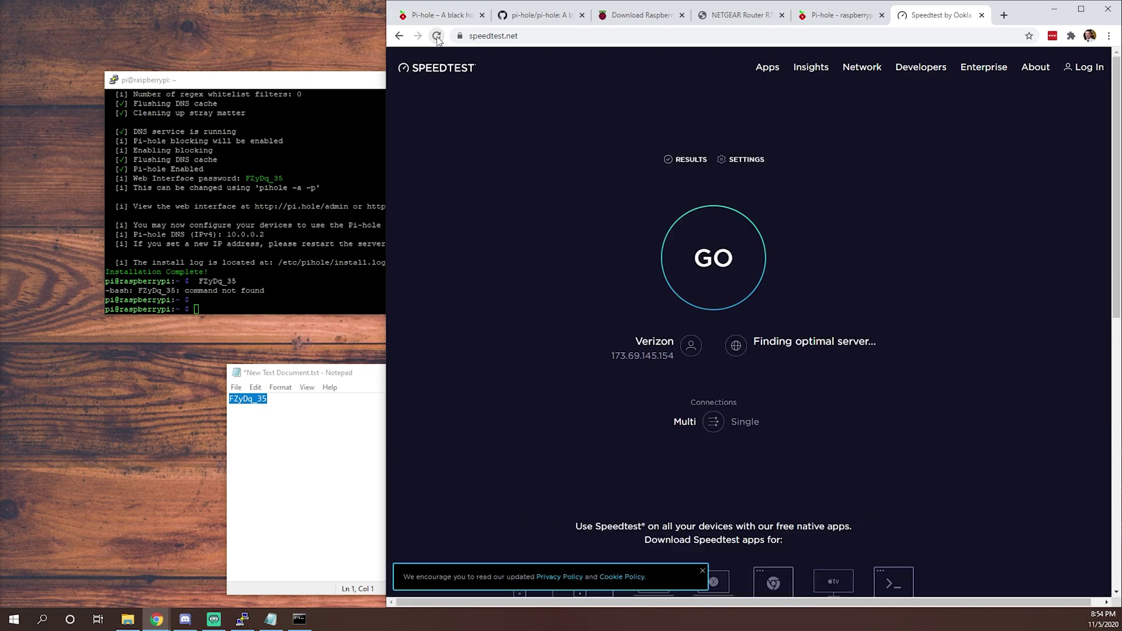